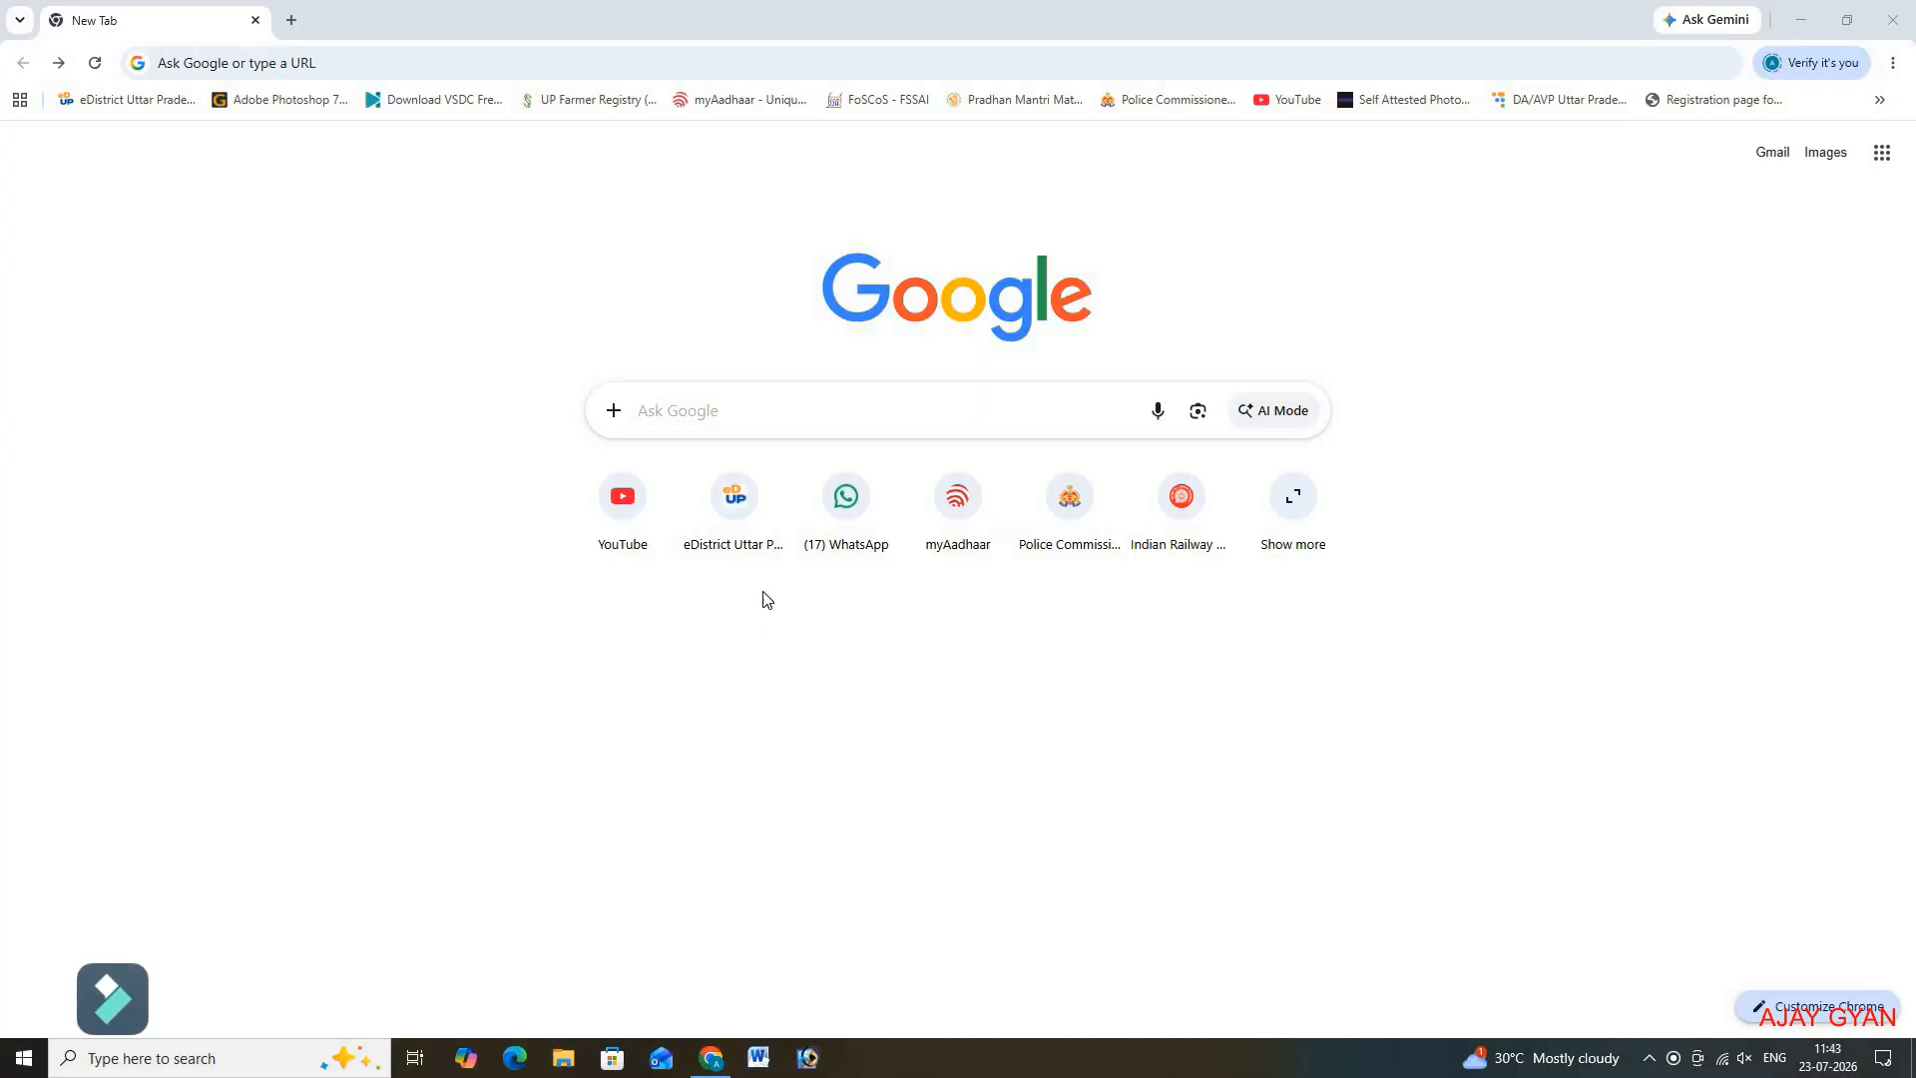
Step: Search Google for "e district up" and open the E-District UP Government website
{"action": "left_click", "coordinate": [749, 425]}
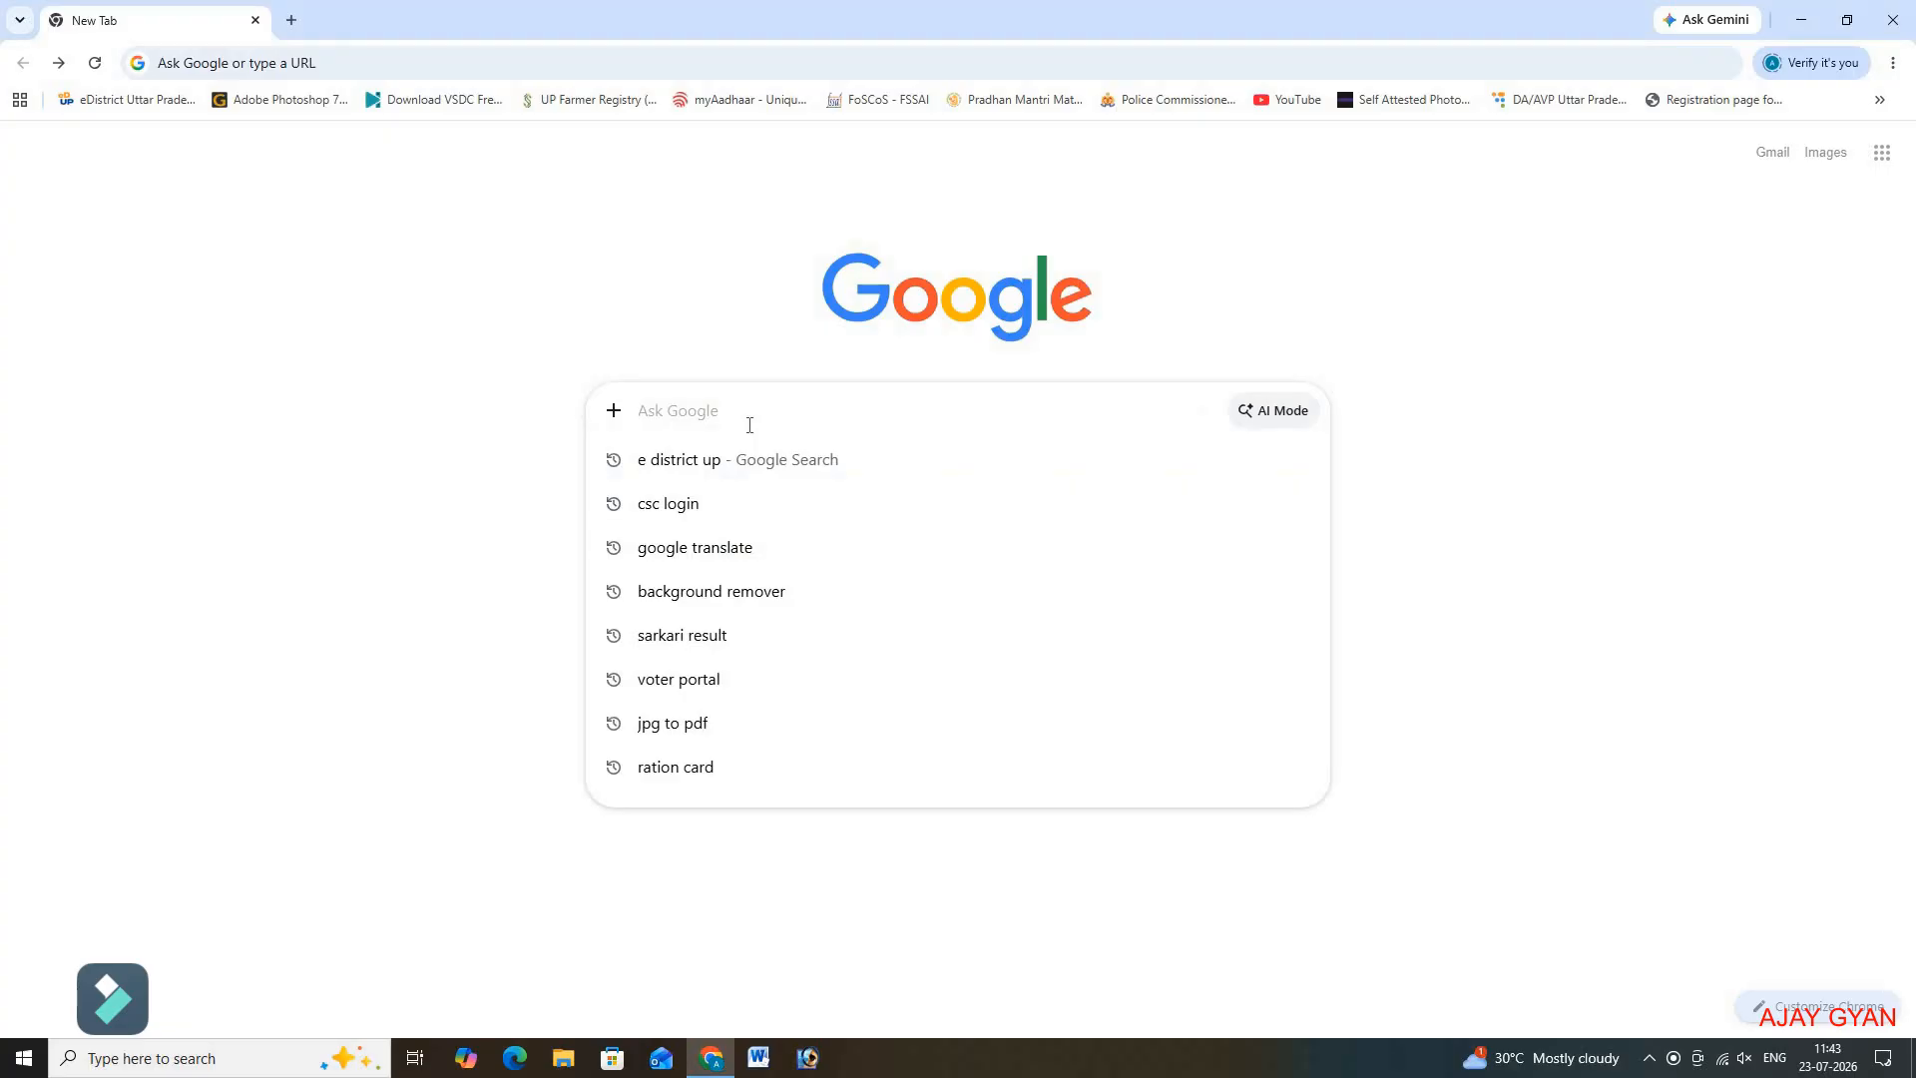
{"action": "type", "text": "e"}
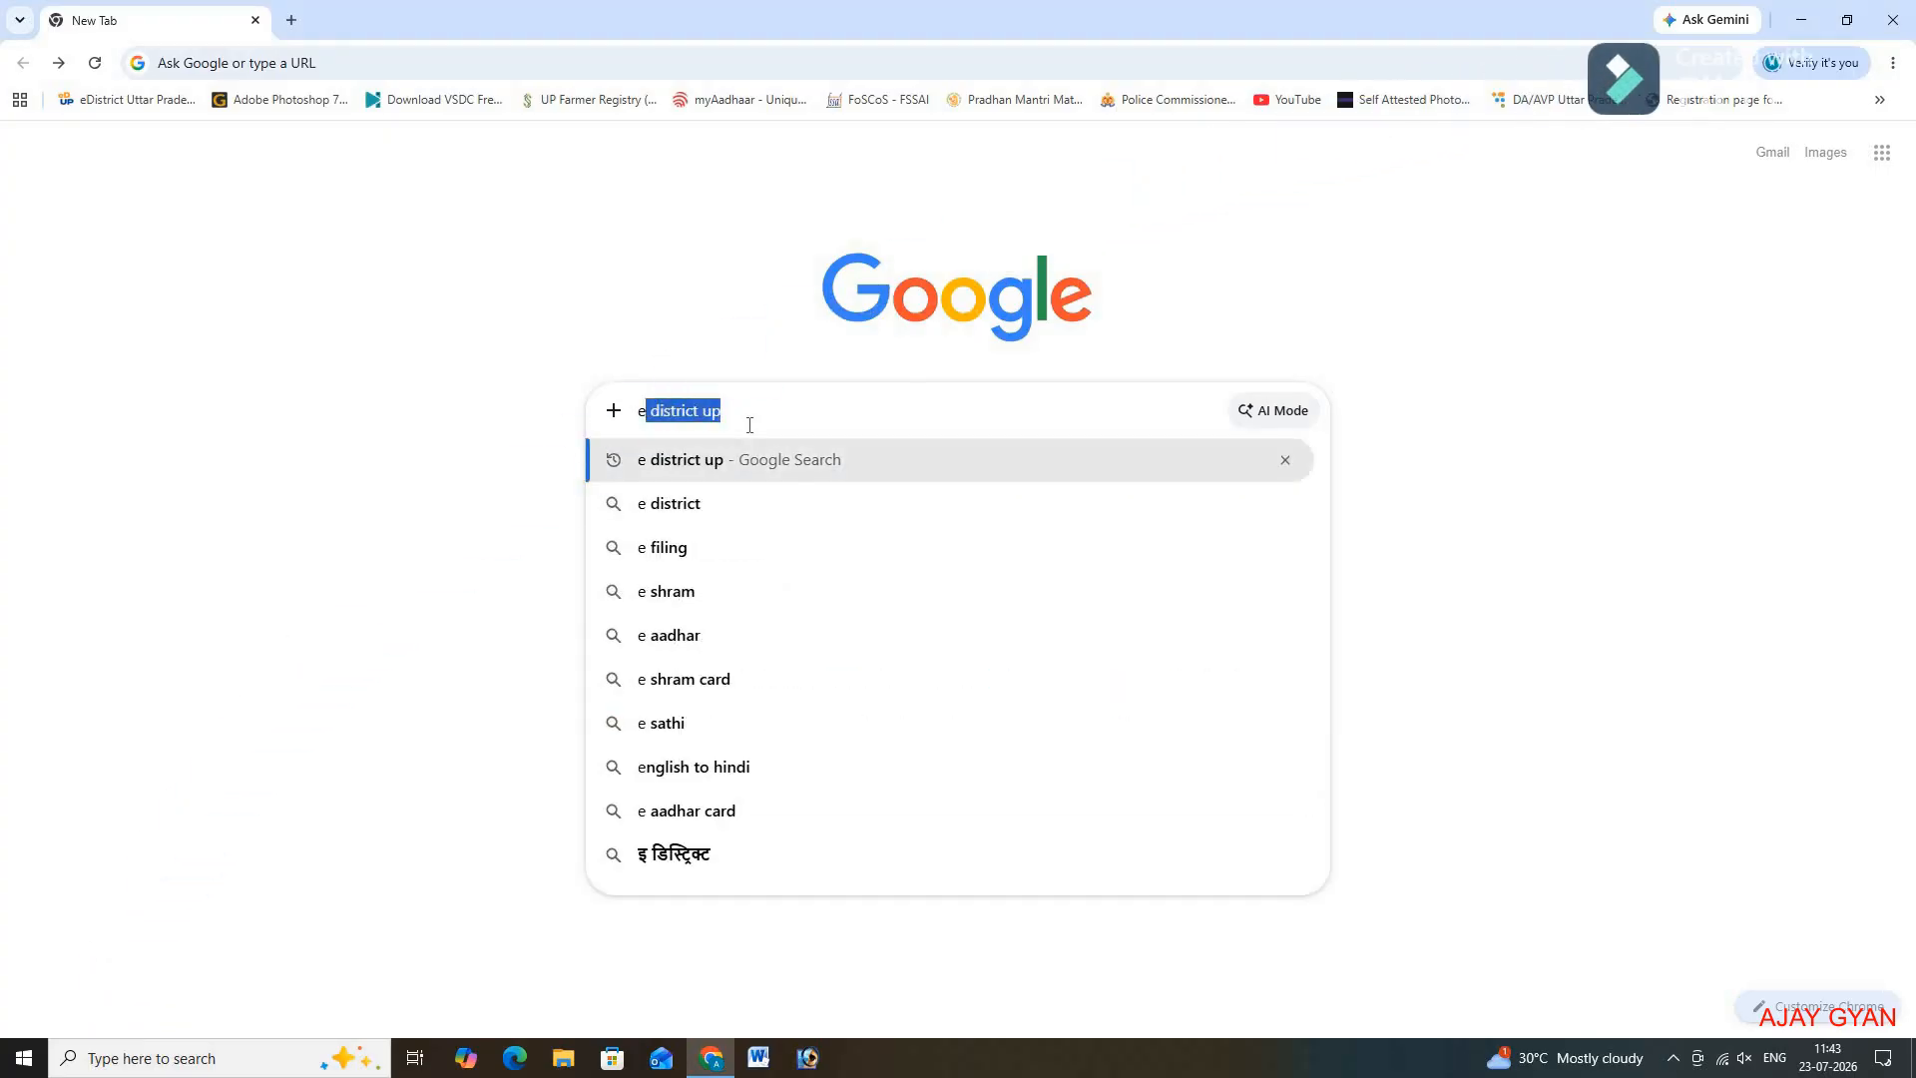
{"action": "key", "text": "Return"}
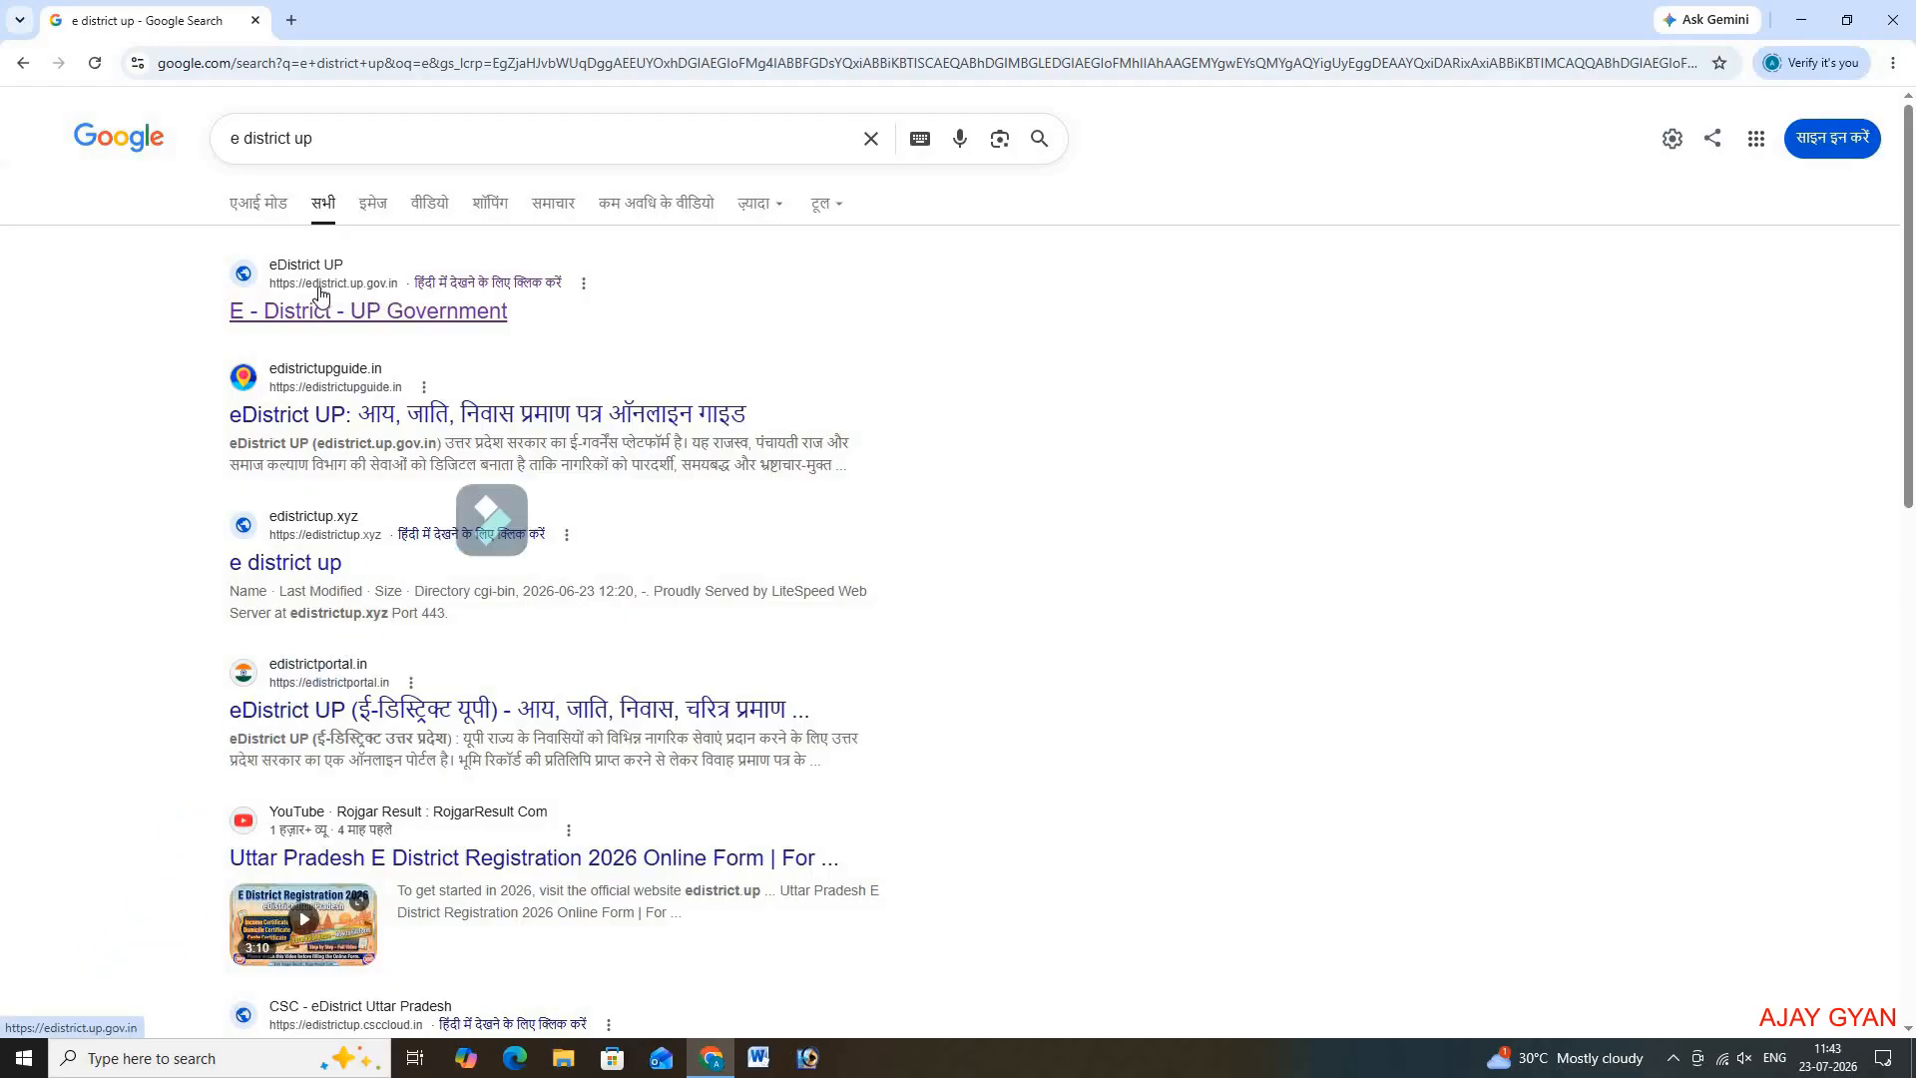
{"action": "left_click", "coordinate": [320, 300]}
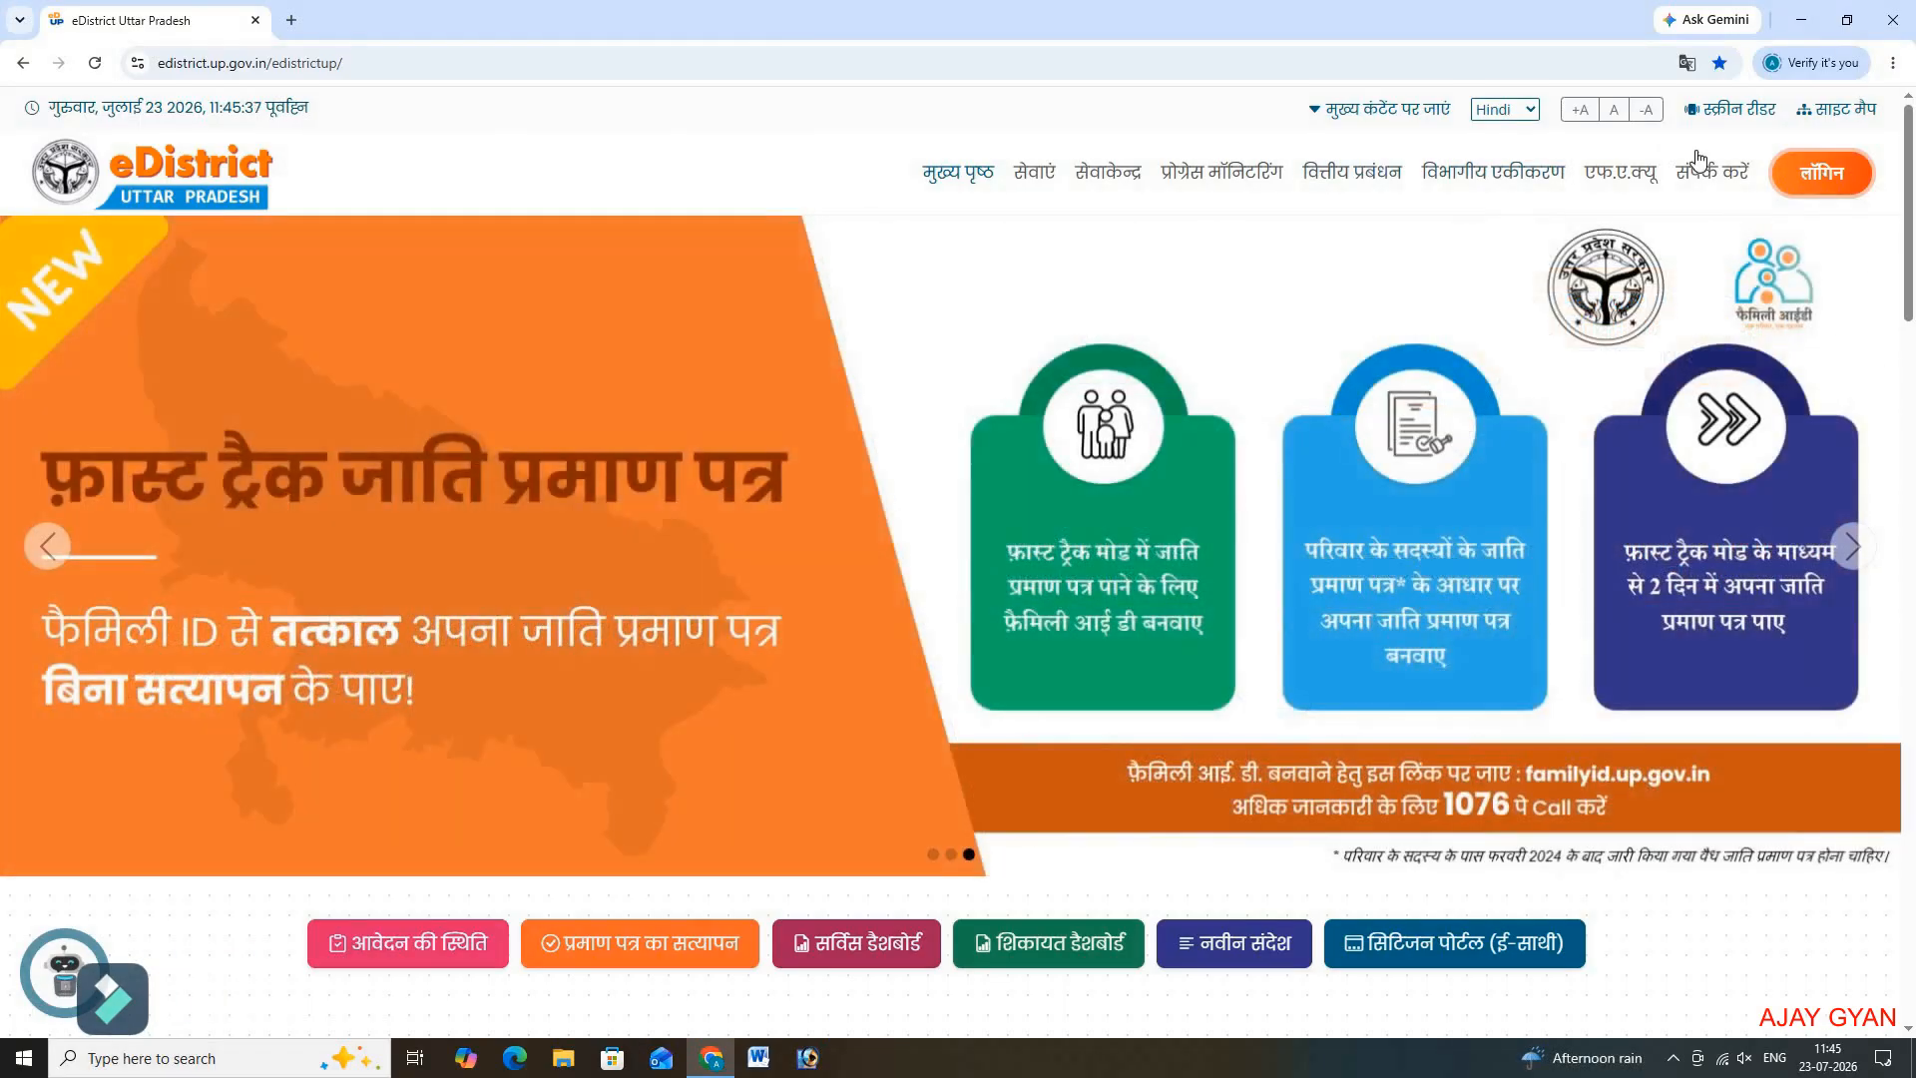
Step: Go to the eDistrict login page and set the login type to Csc/eDistrict User
{"action": "mouse_move", "coordinate": [1782, 174]}
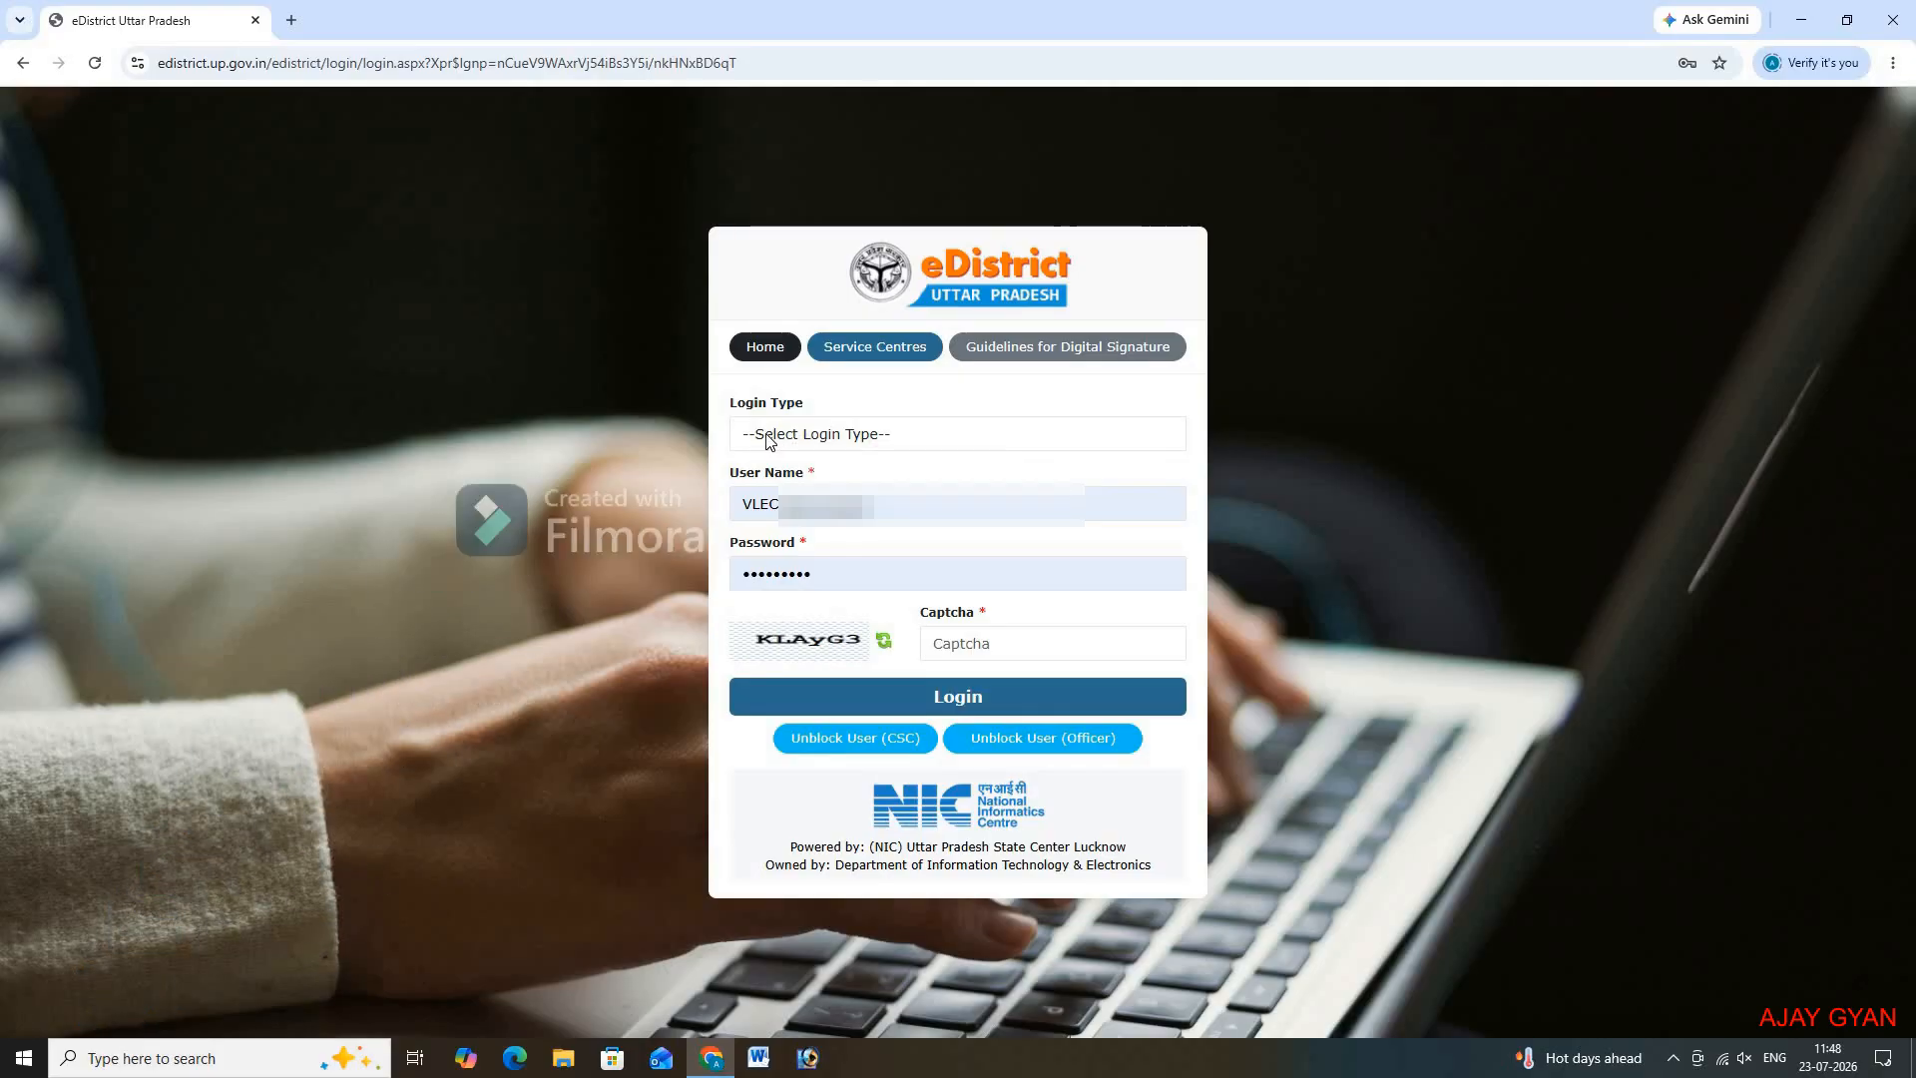
{"action": "left_click", "coordinate": [840, 437]}
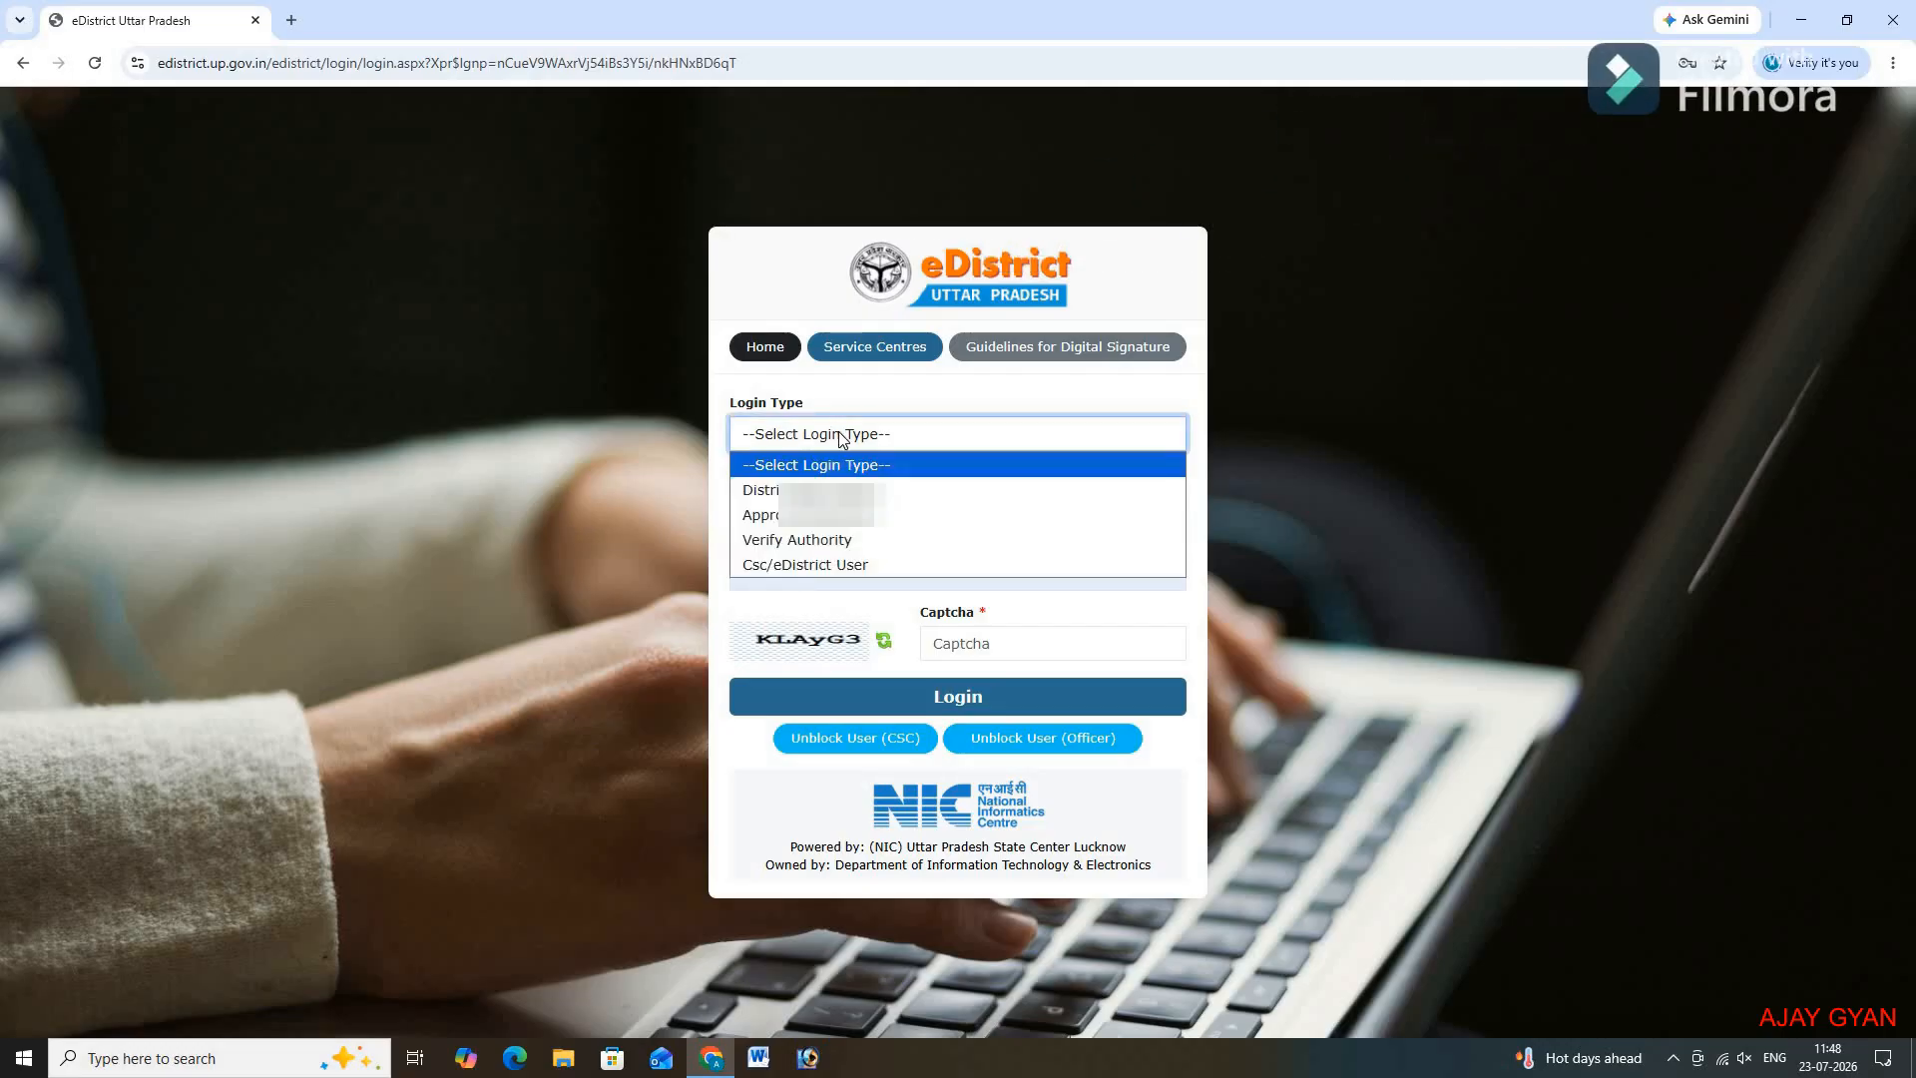
{"action": "left_click", "coordinate": [832, 565]}
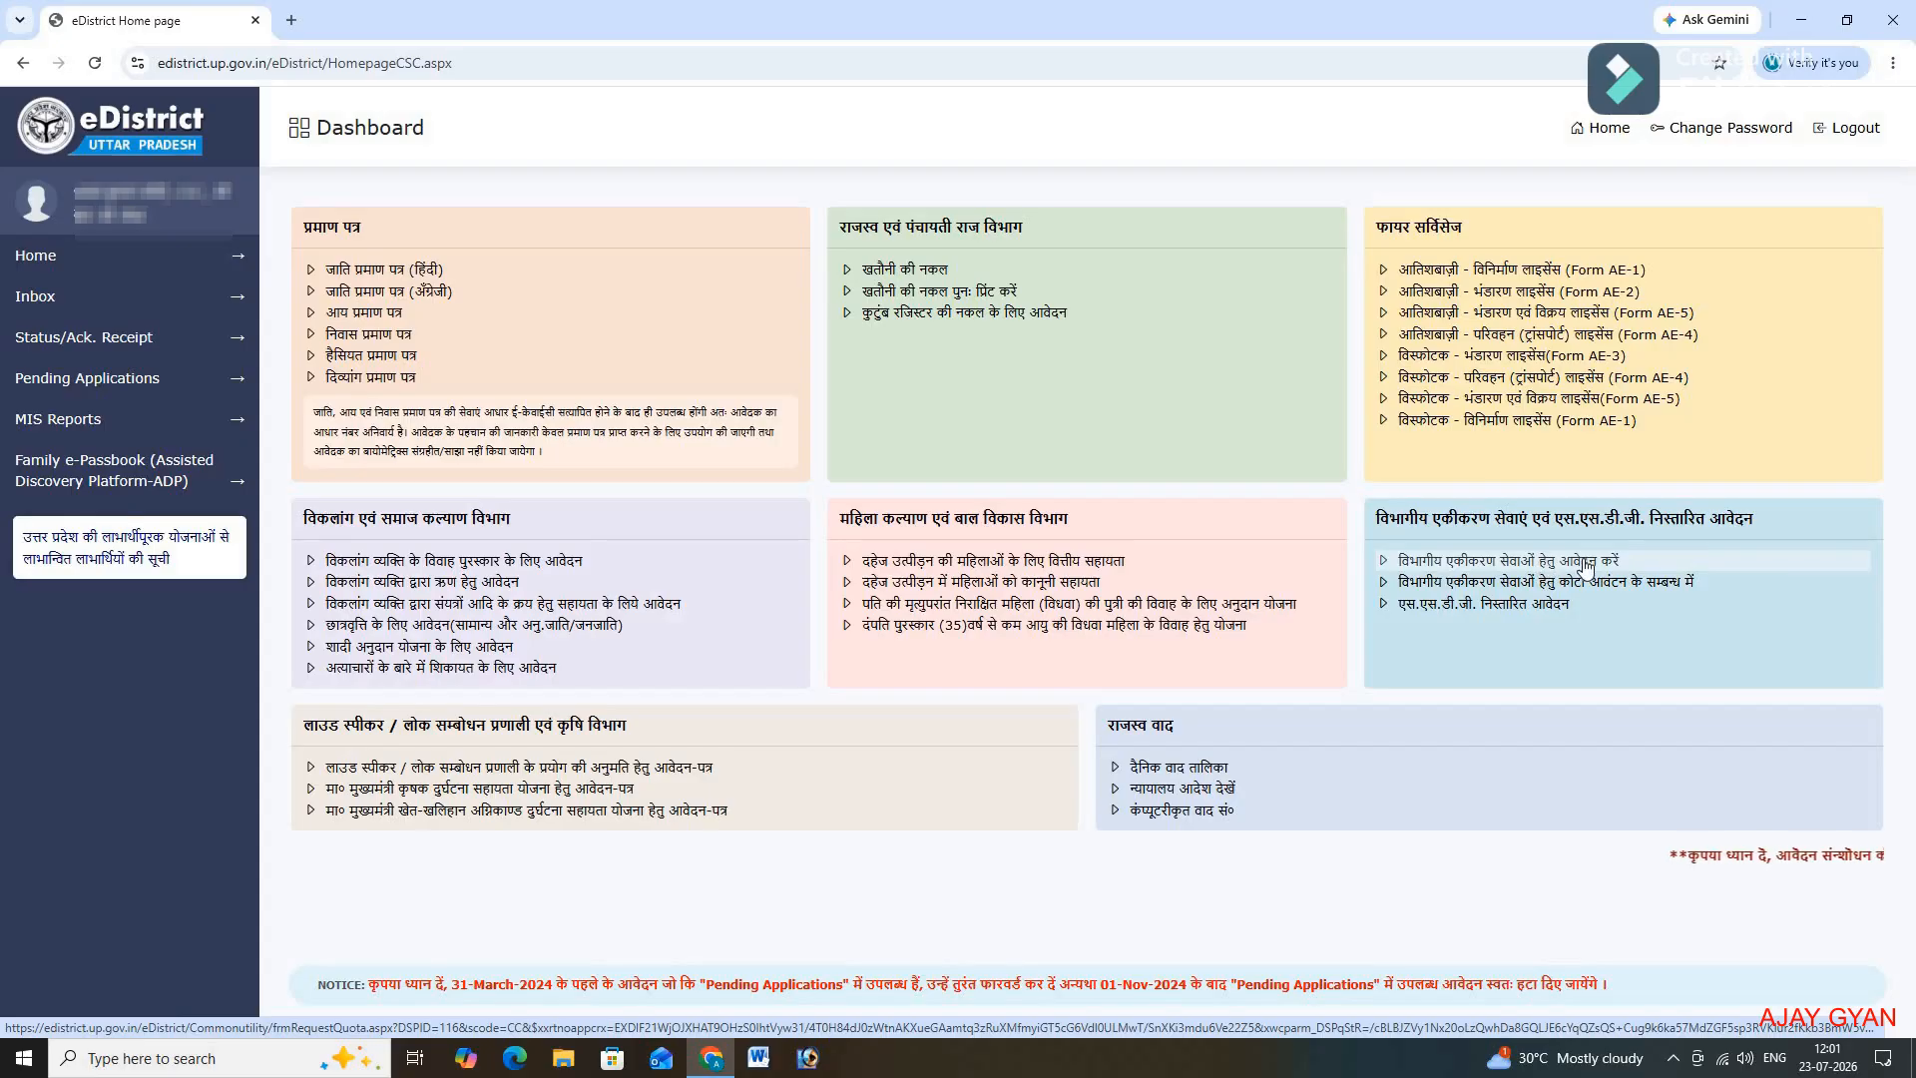
Step: Apply for departmental integrated services from the dashboard and open the NFSA 3.1.1 new ration card entry for पात्र गृहस्थी
{"action": "left_click", "coordinate": [1516, 565]}
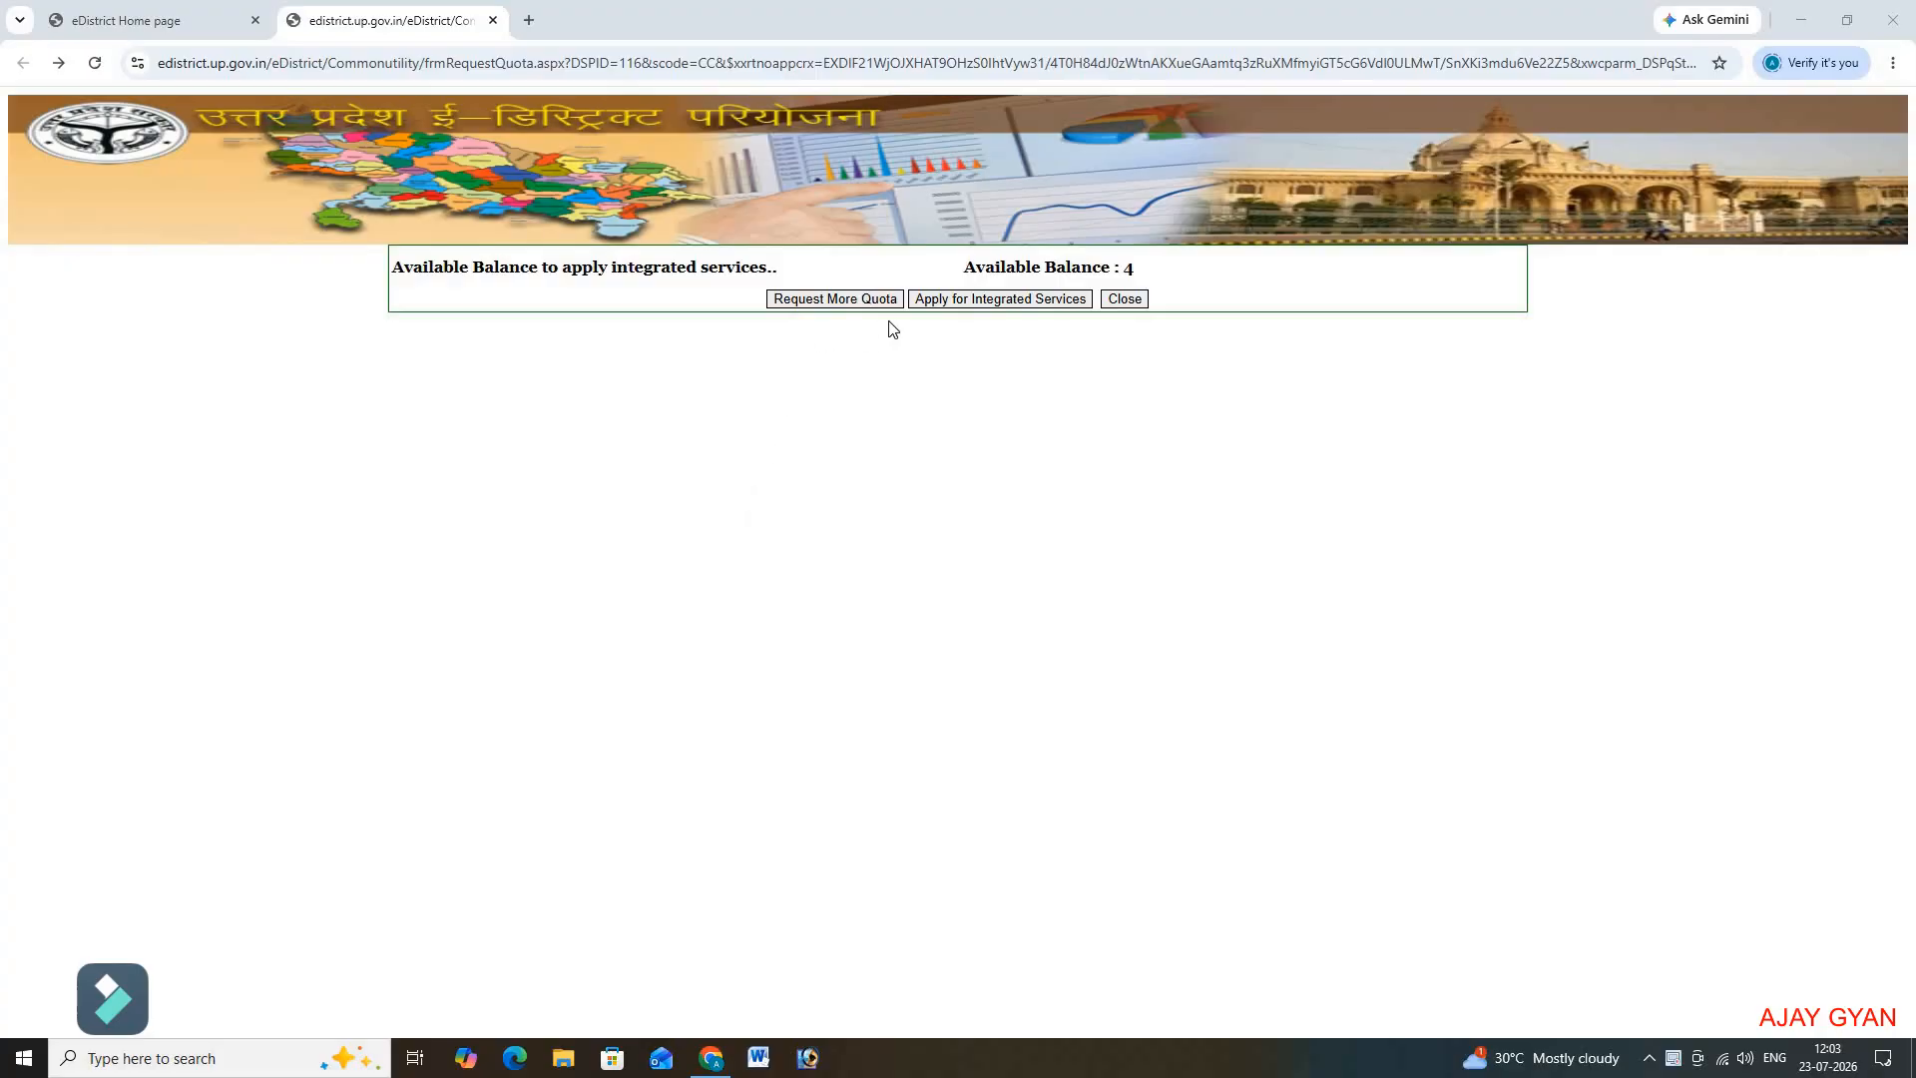
{"action": "left_click", "coordinate": [976, 299]}
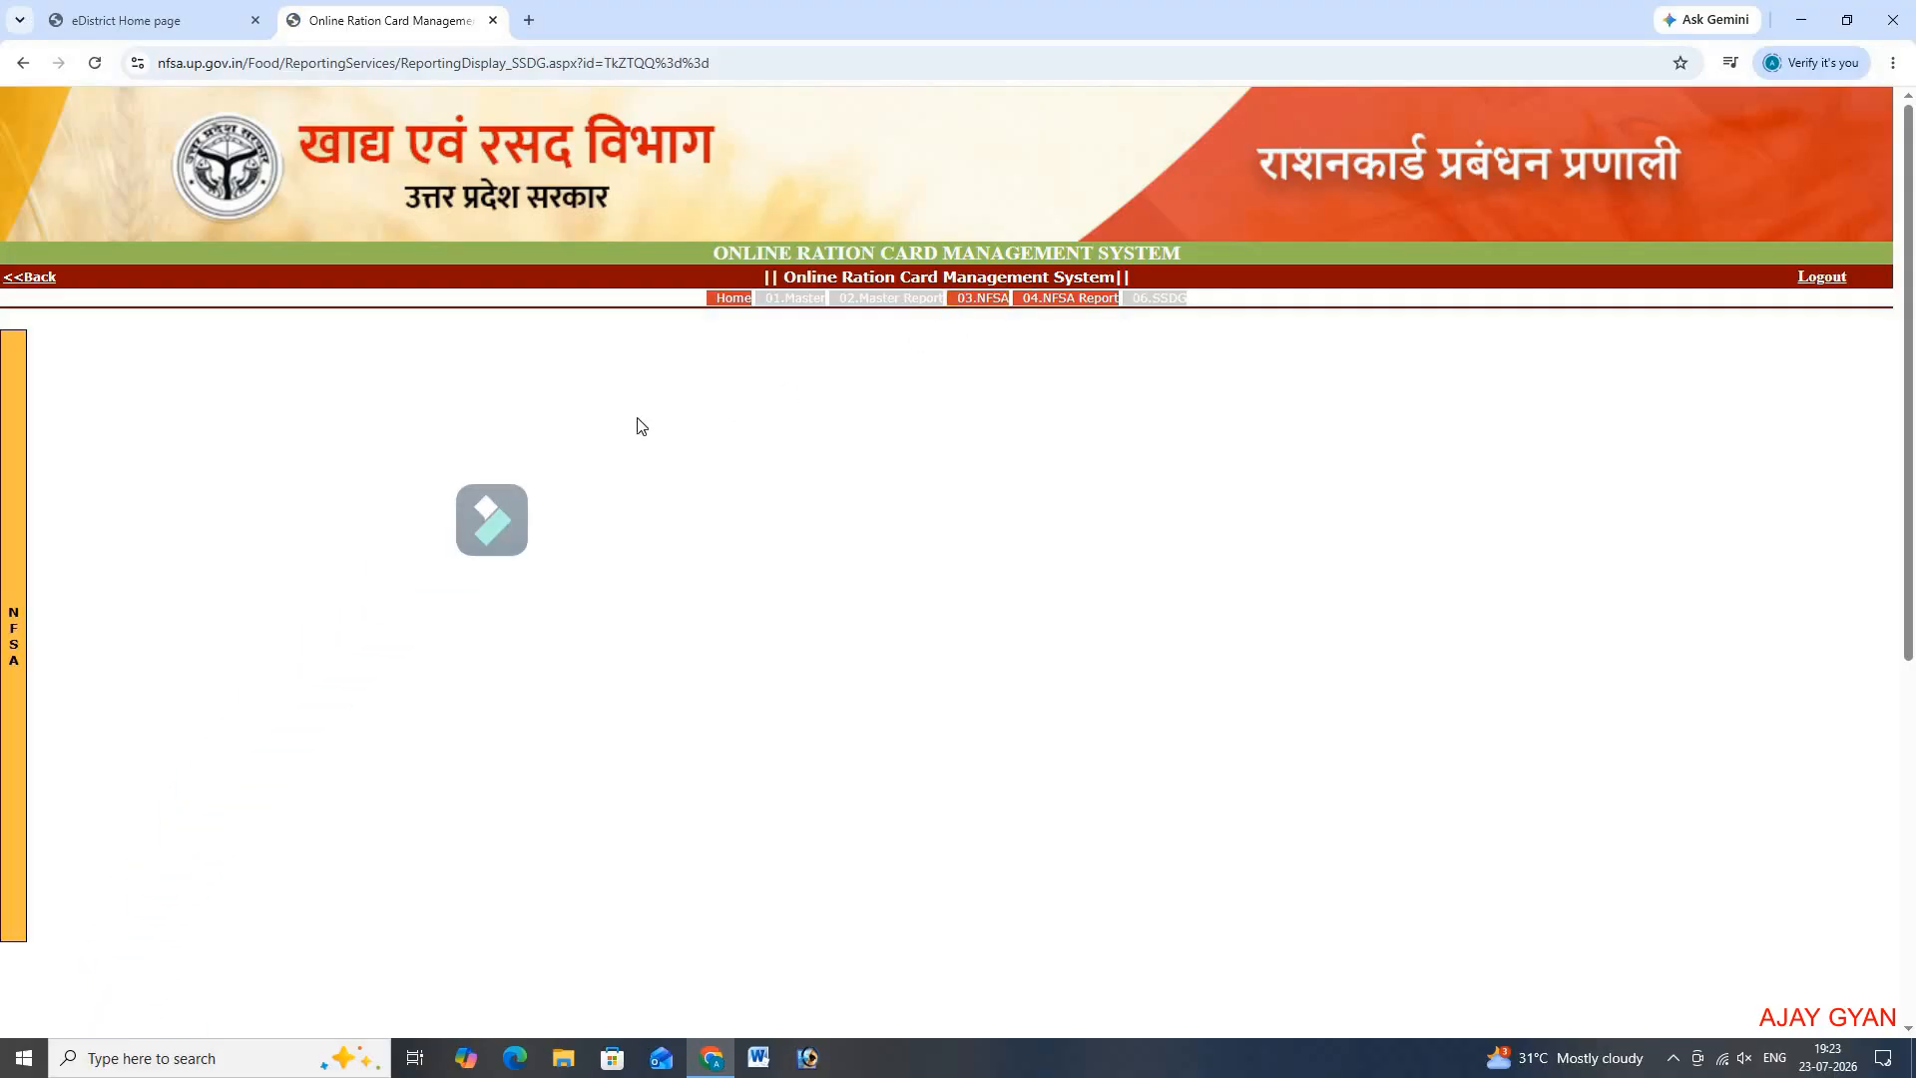
{"action": "mouse_move", "coordinate": [6, 534]}
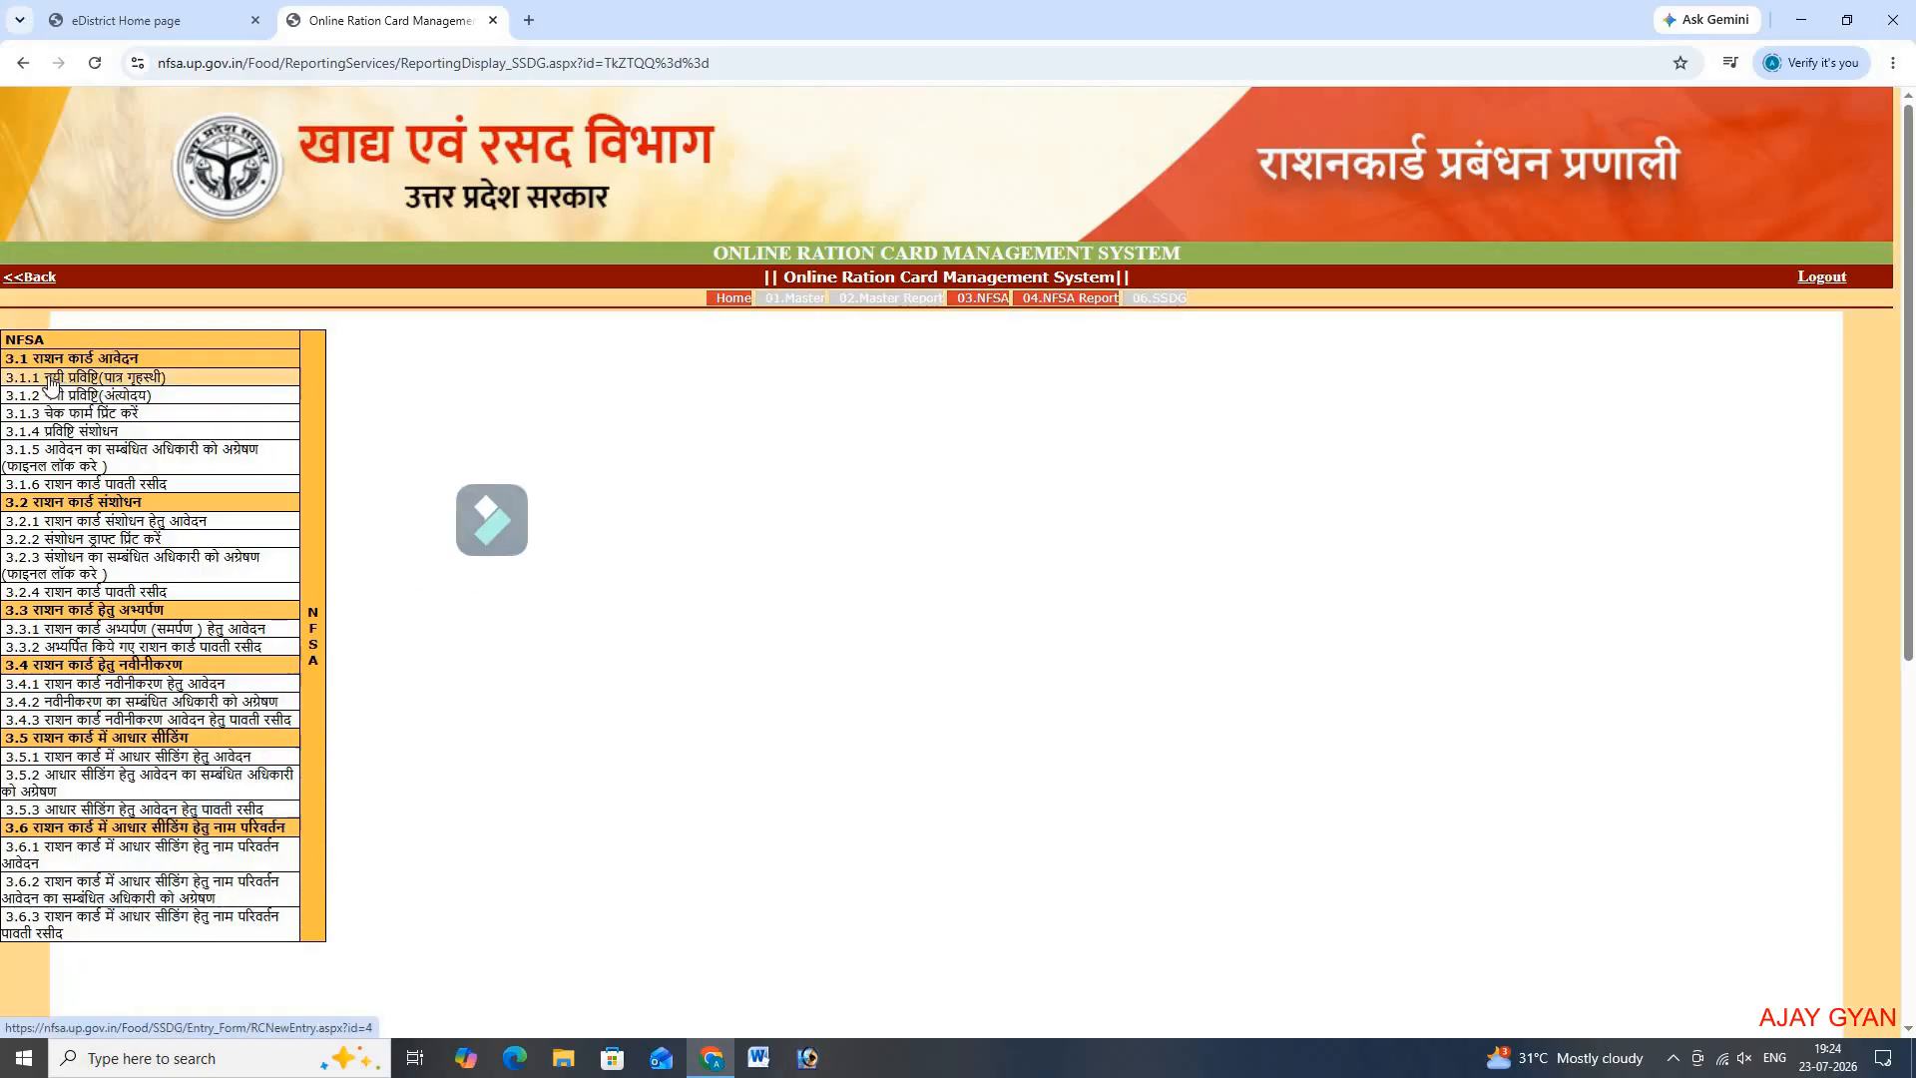
{"action": "left_click", "coordinate": [104, 384]}
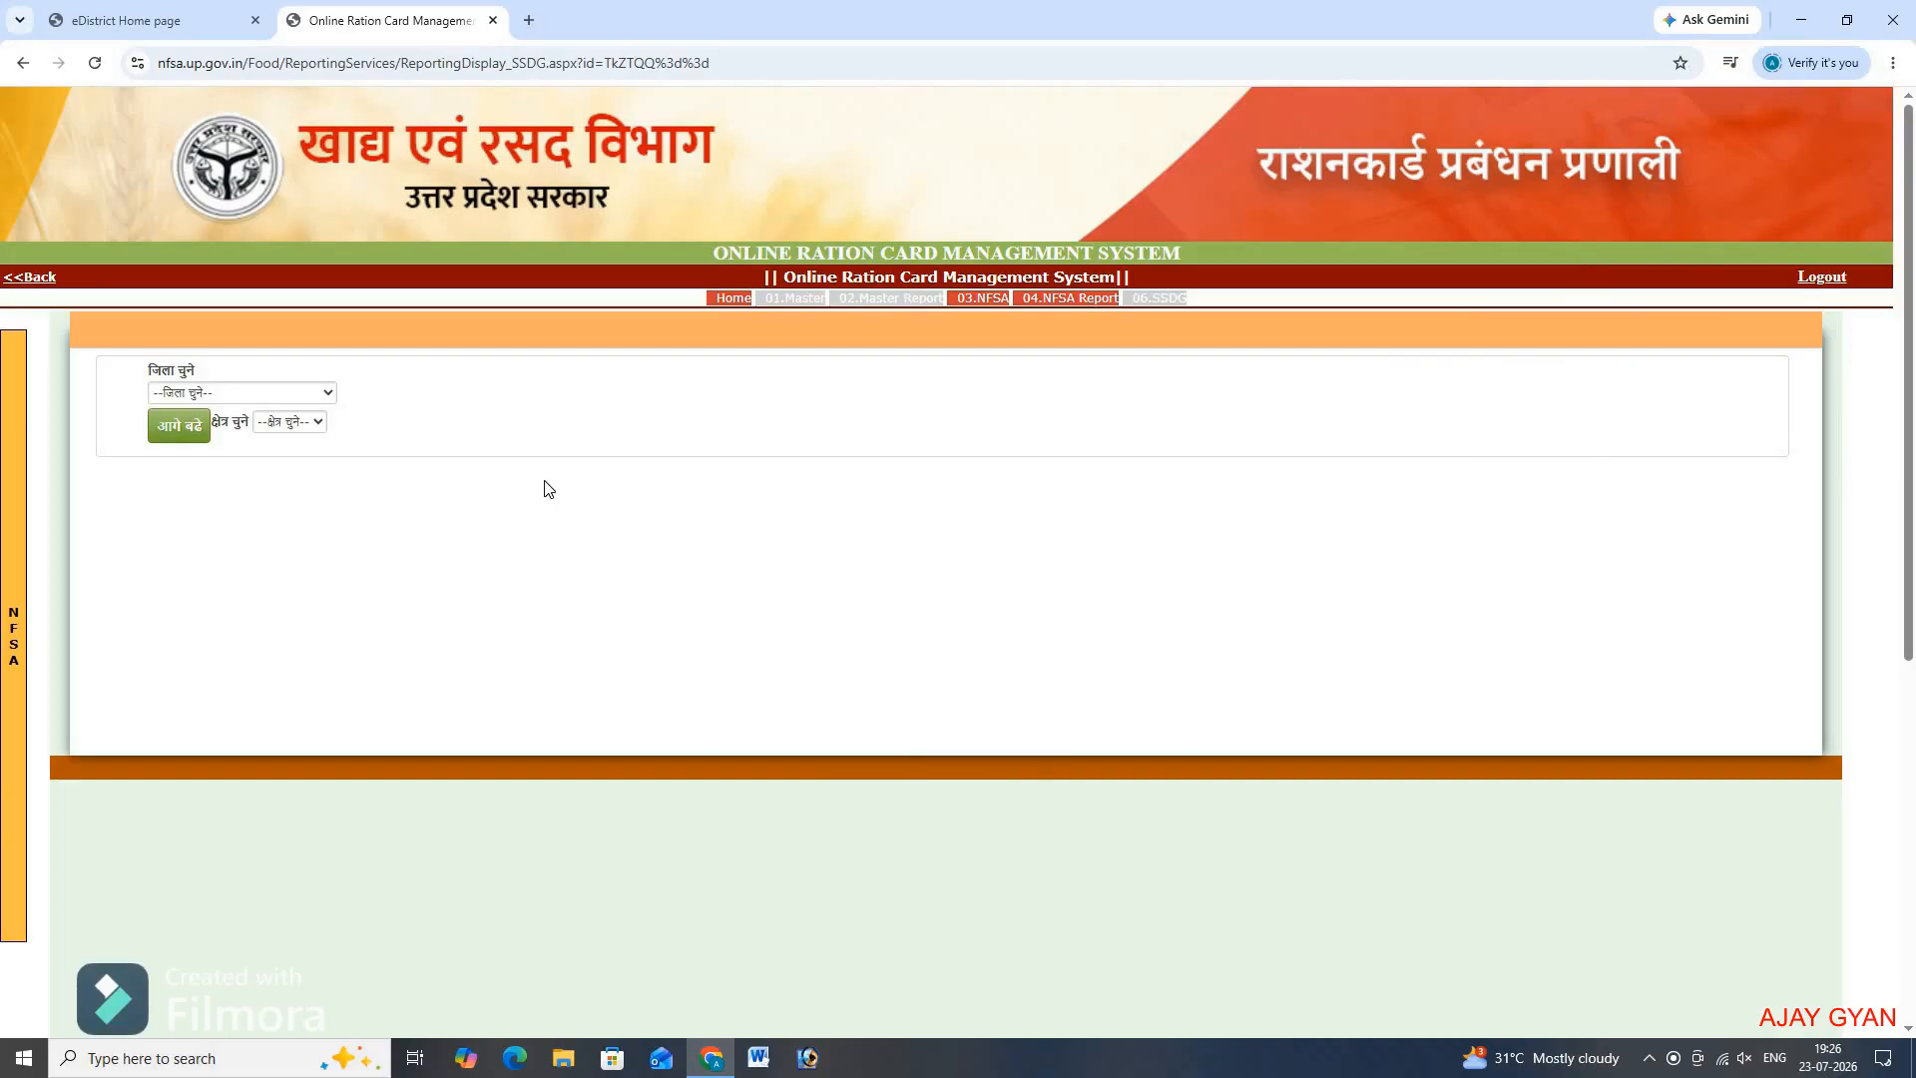
Step: Choose Lucknow as the district and नगरीय as the area, and proceed to the application form
{"action": "left_click", "coordinate": [330, 395]}
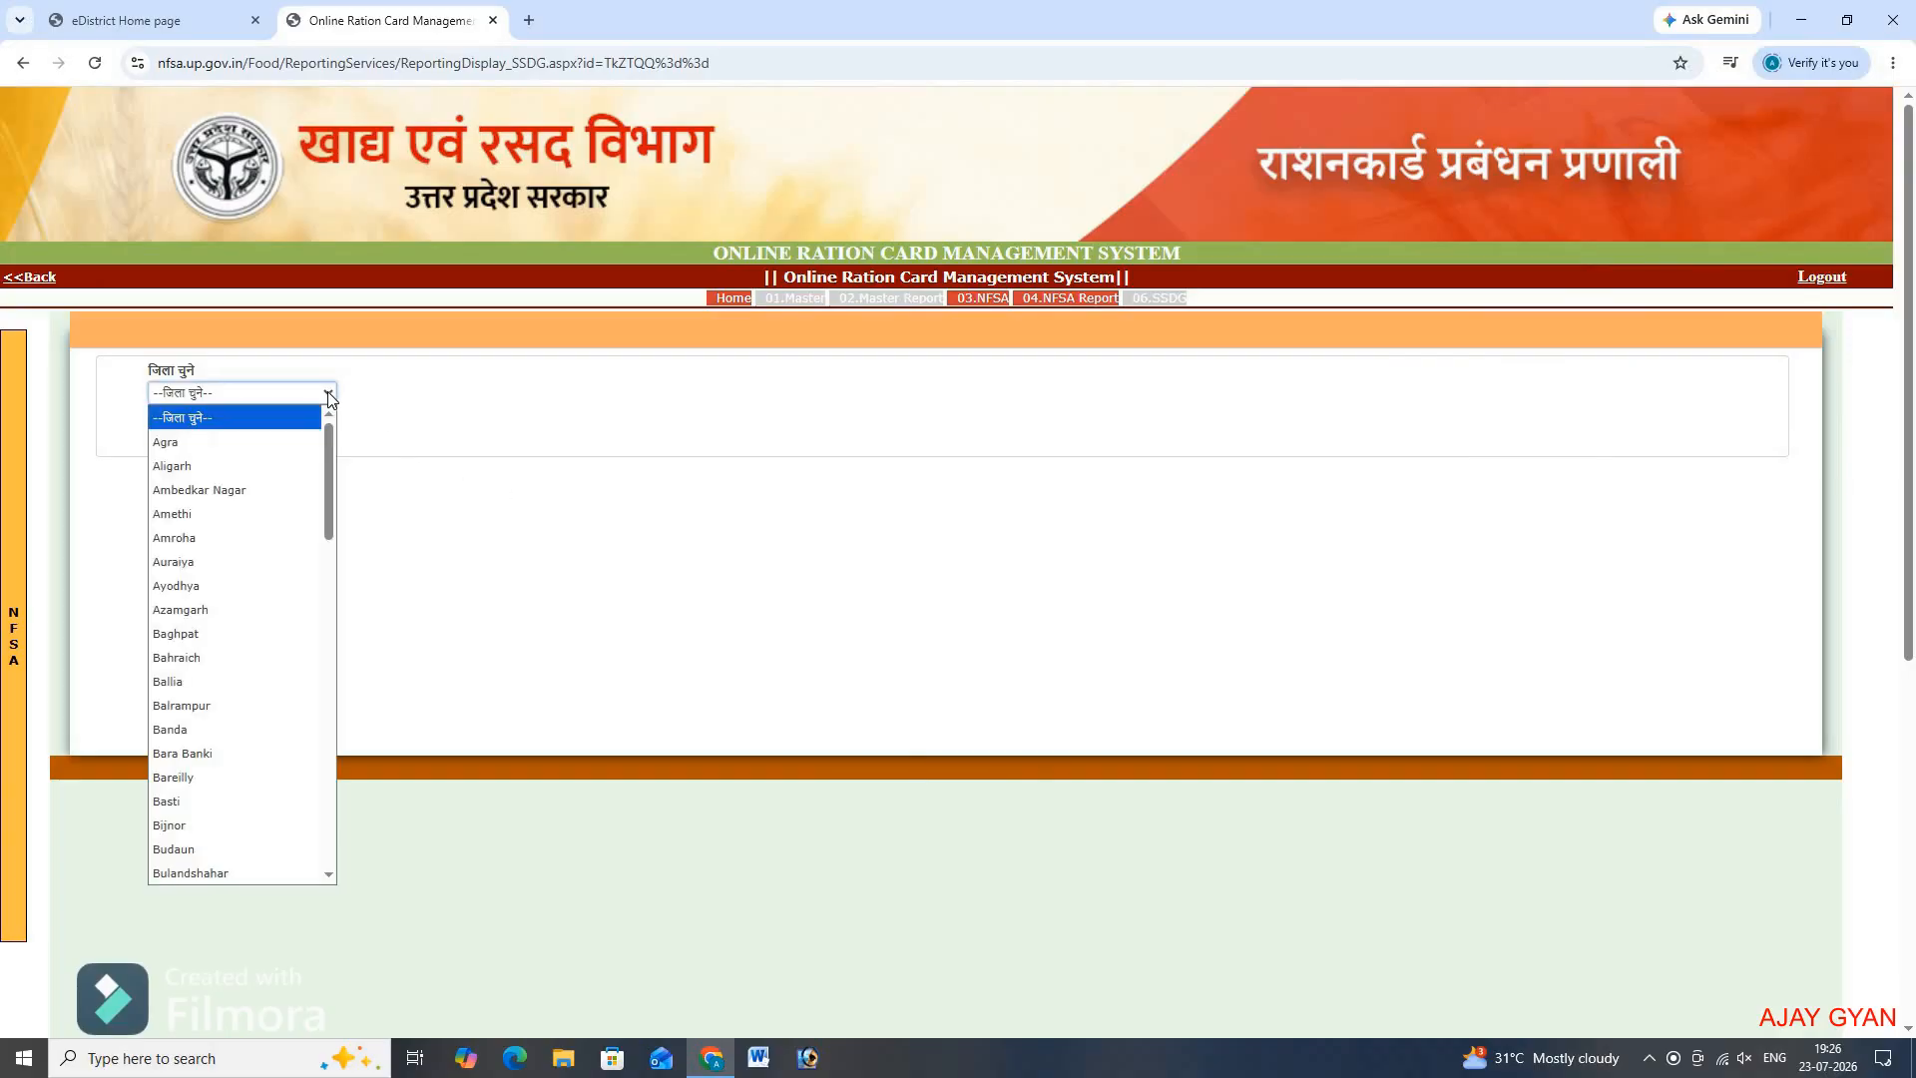
{"action": "type", "text": "lu"}
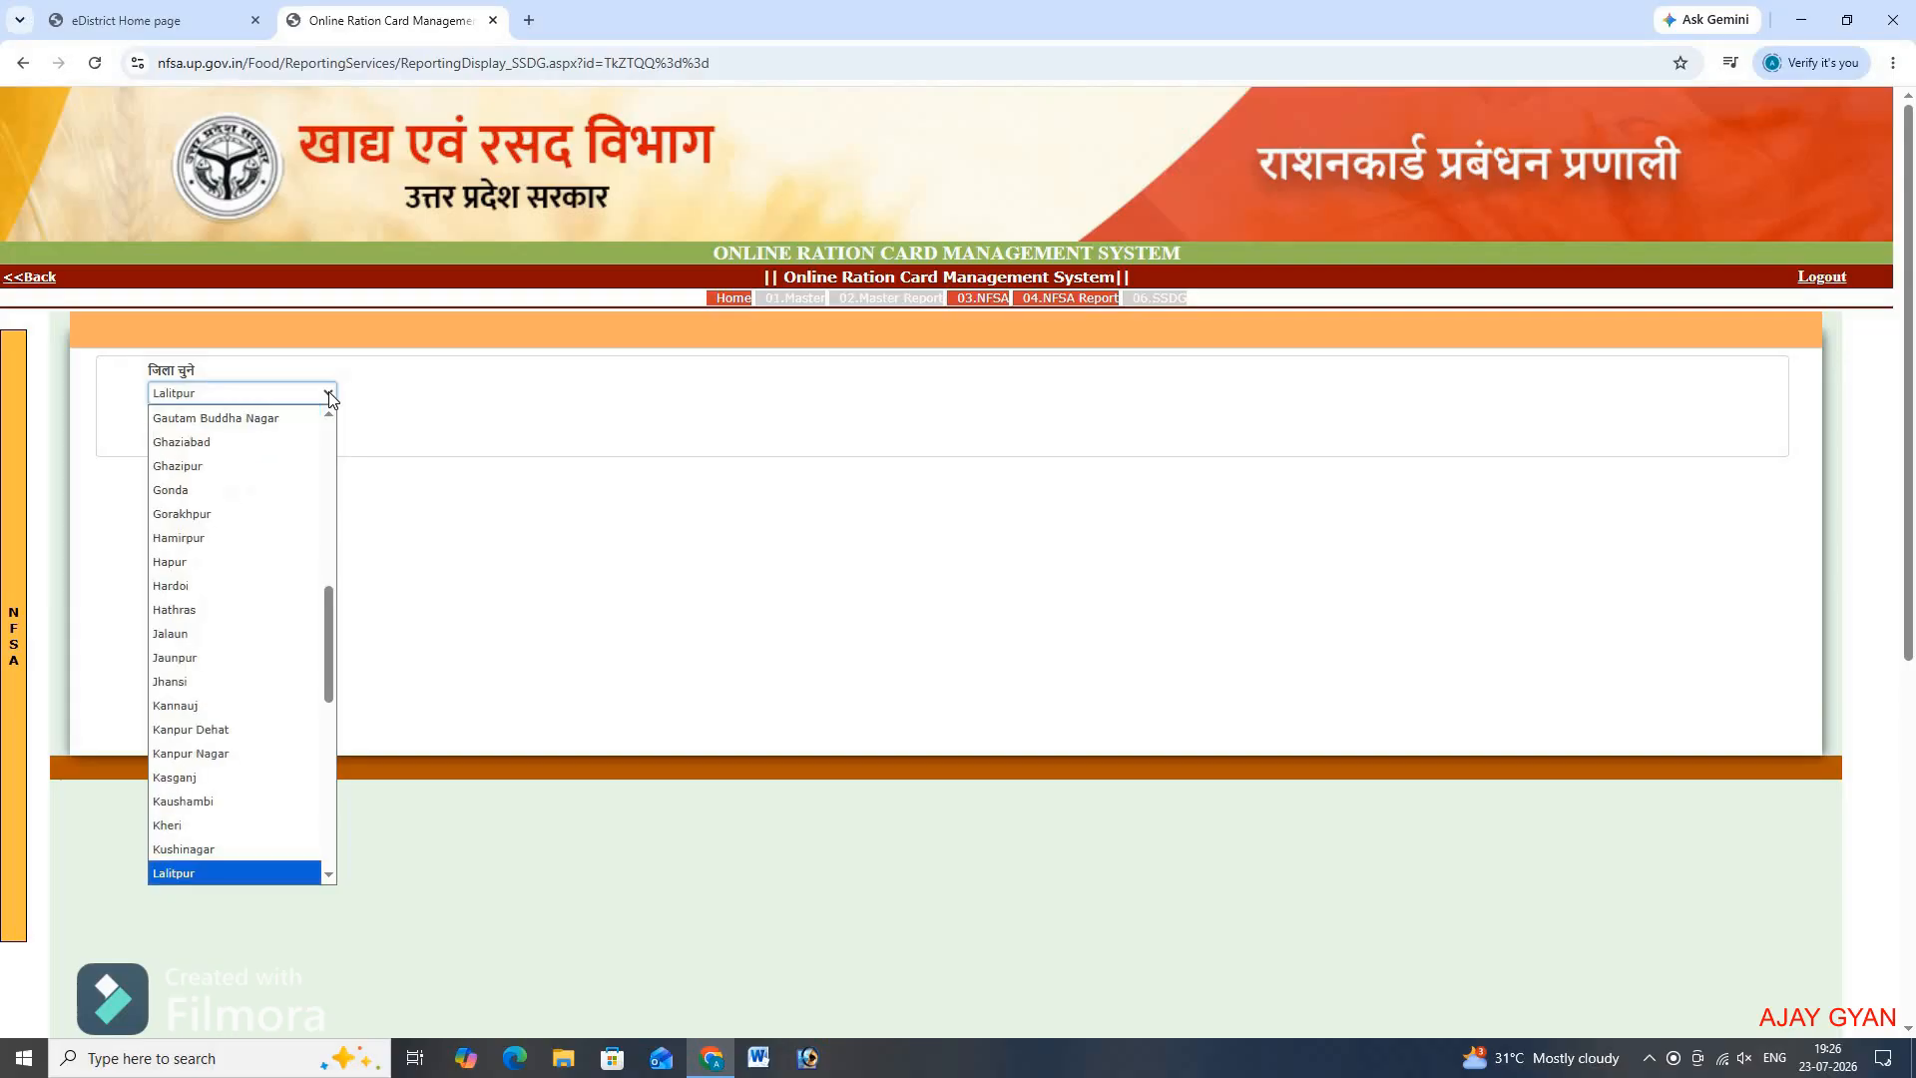
{"action": "key", "text": "Return"}
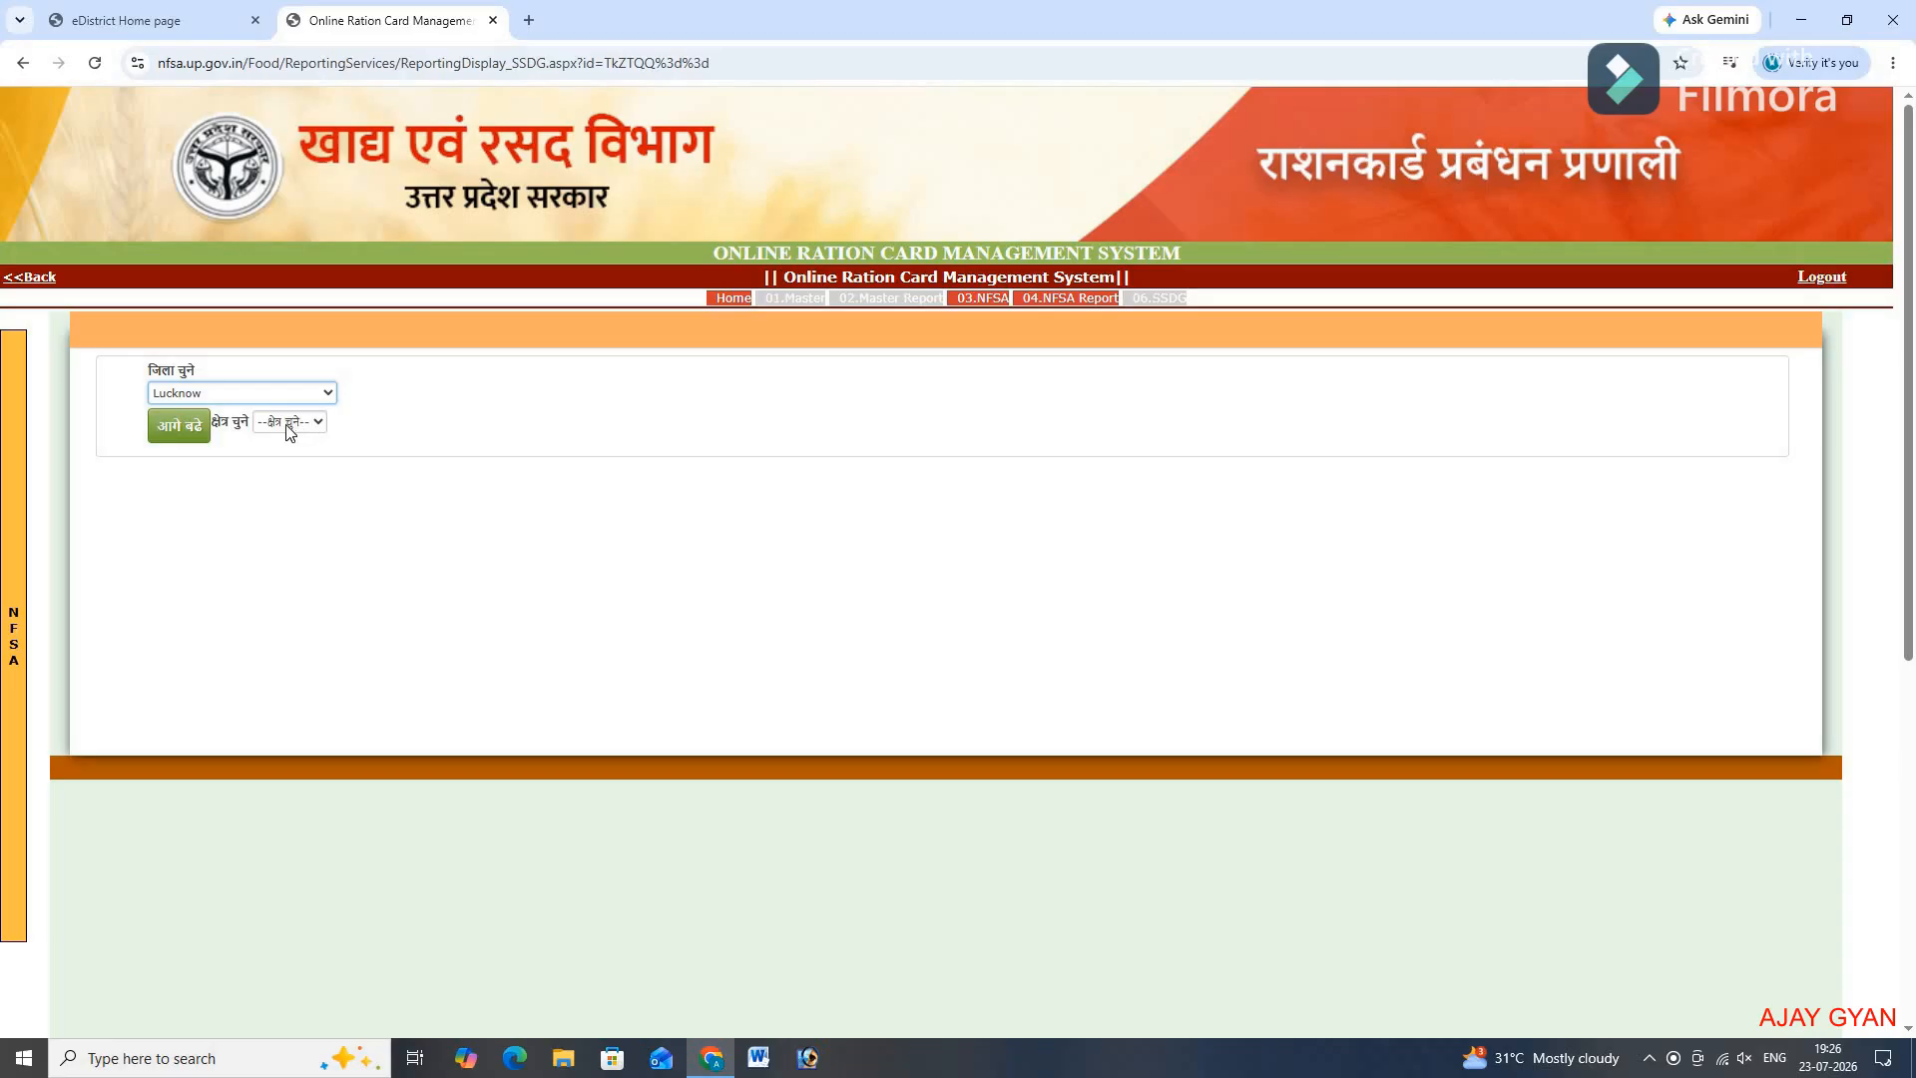
{"action": "left_click", "coordinate": [315, 428]}
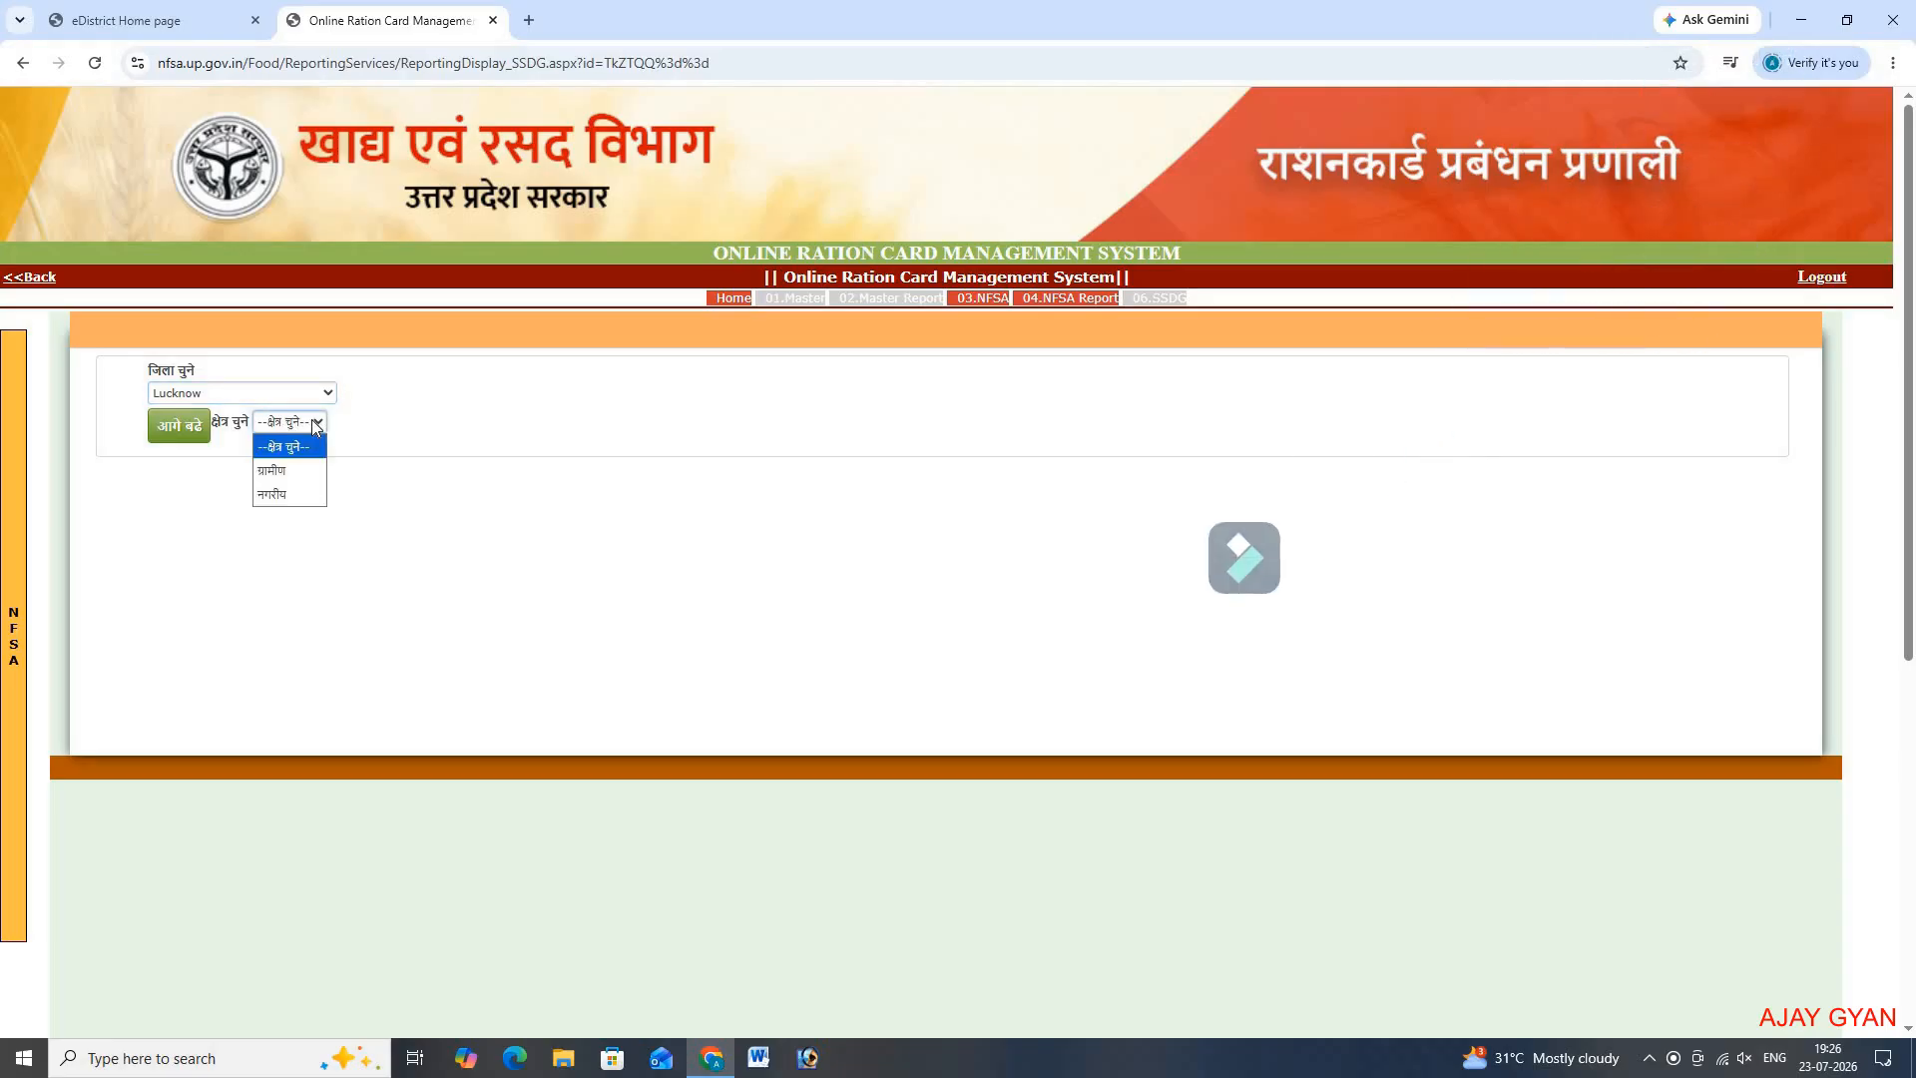
{"action": "left_click", "coordinate": [288, 496]}
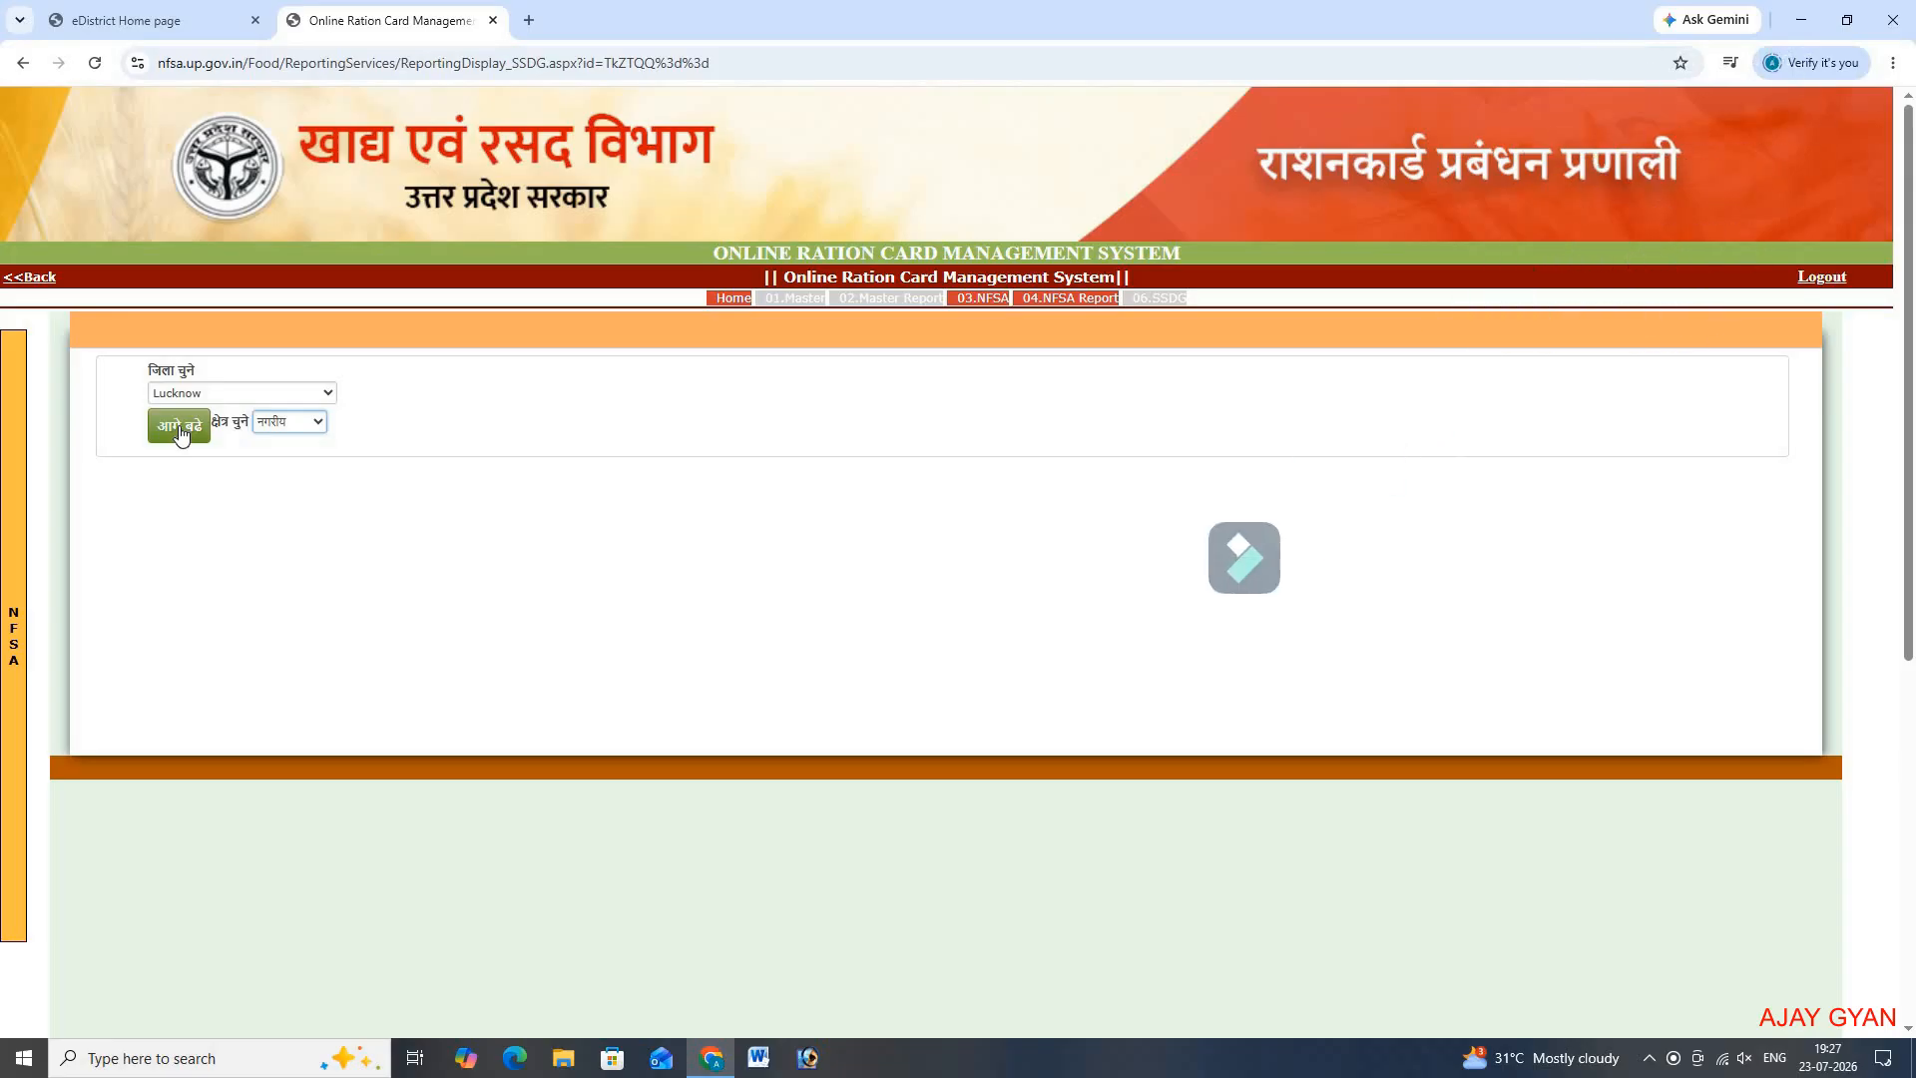
{"action": "left_click", "coordinate": [181, 427]}
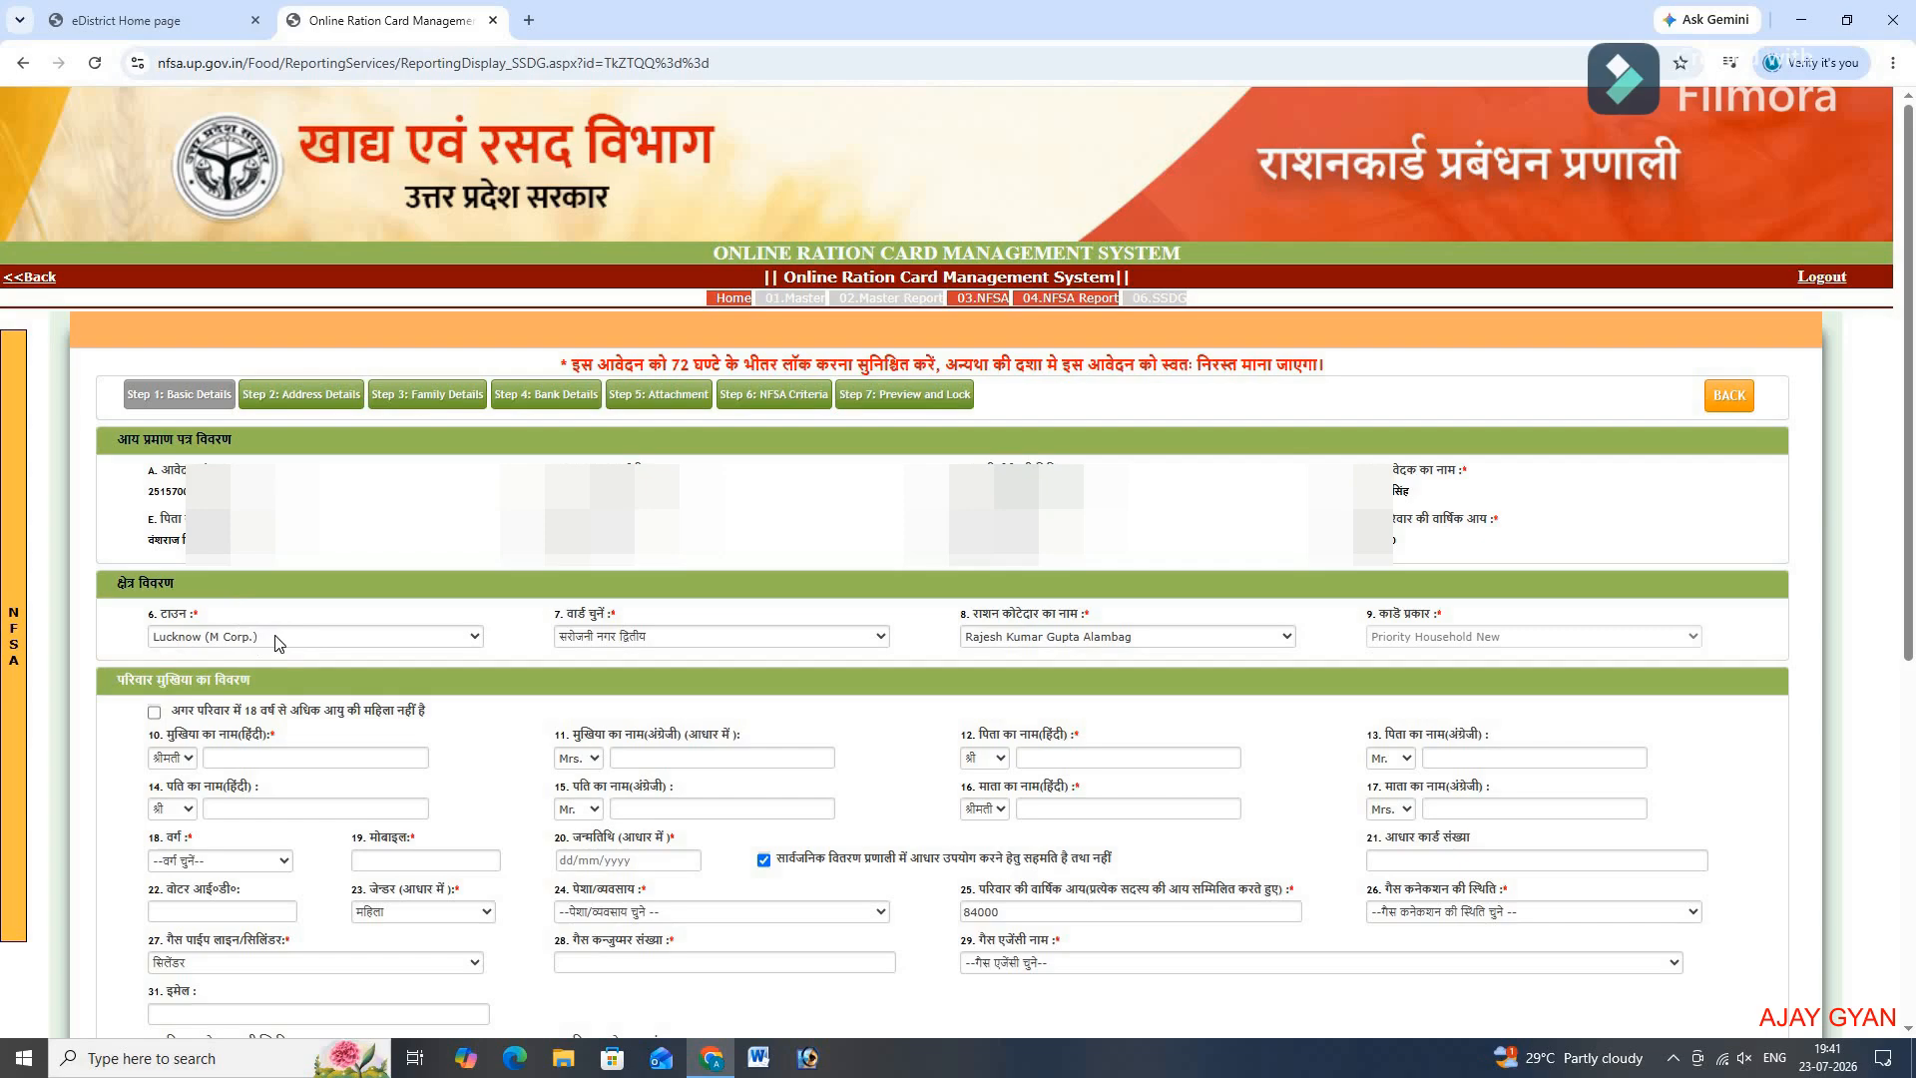
Step: Review the town, ward and ration dealer choices in the area details (क्षेत्र विवरण) of the form
{"action": "left_click", "coordinate": [301, 643]}
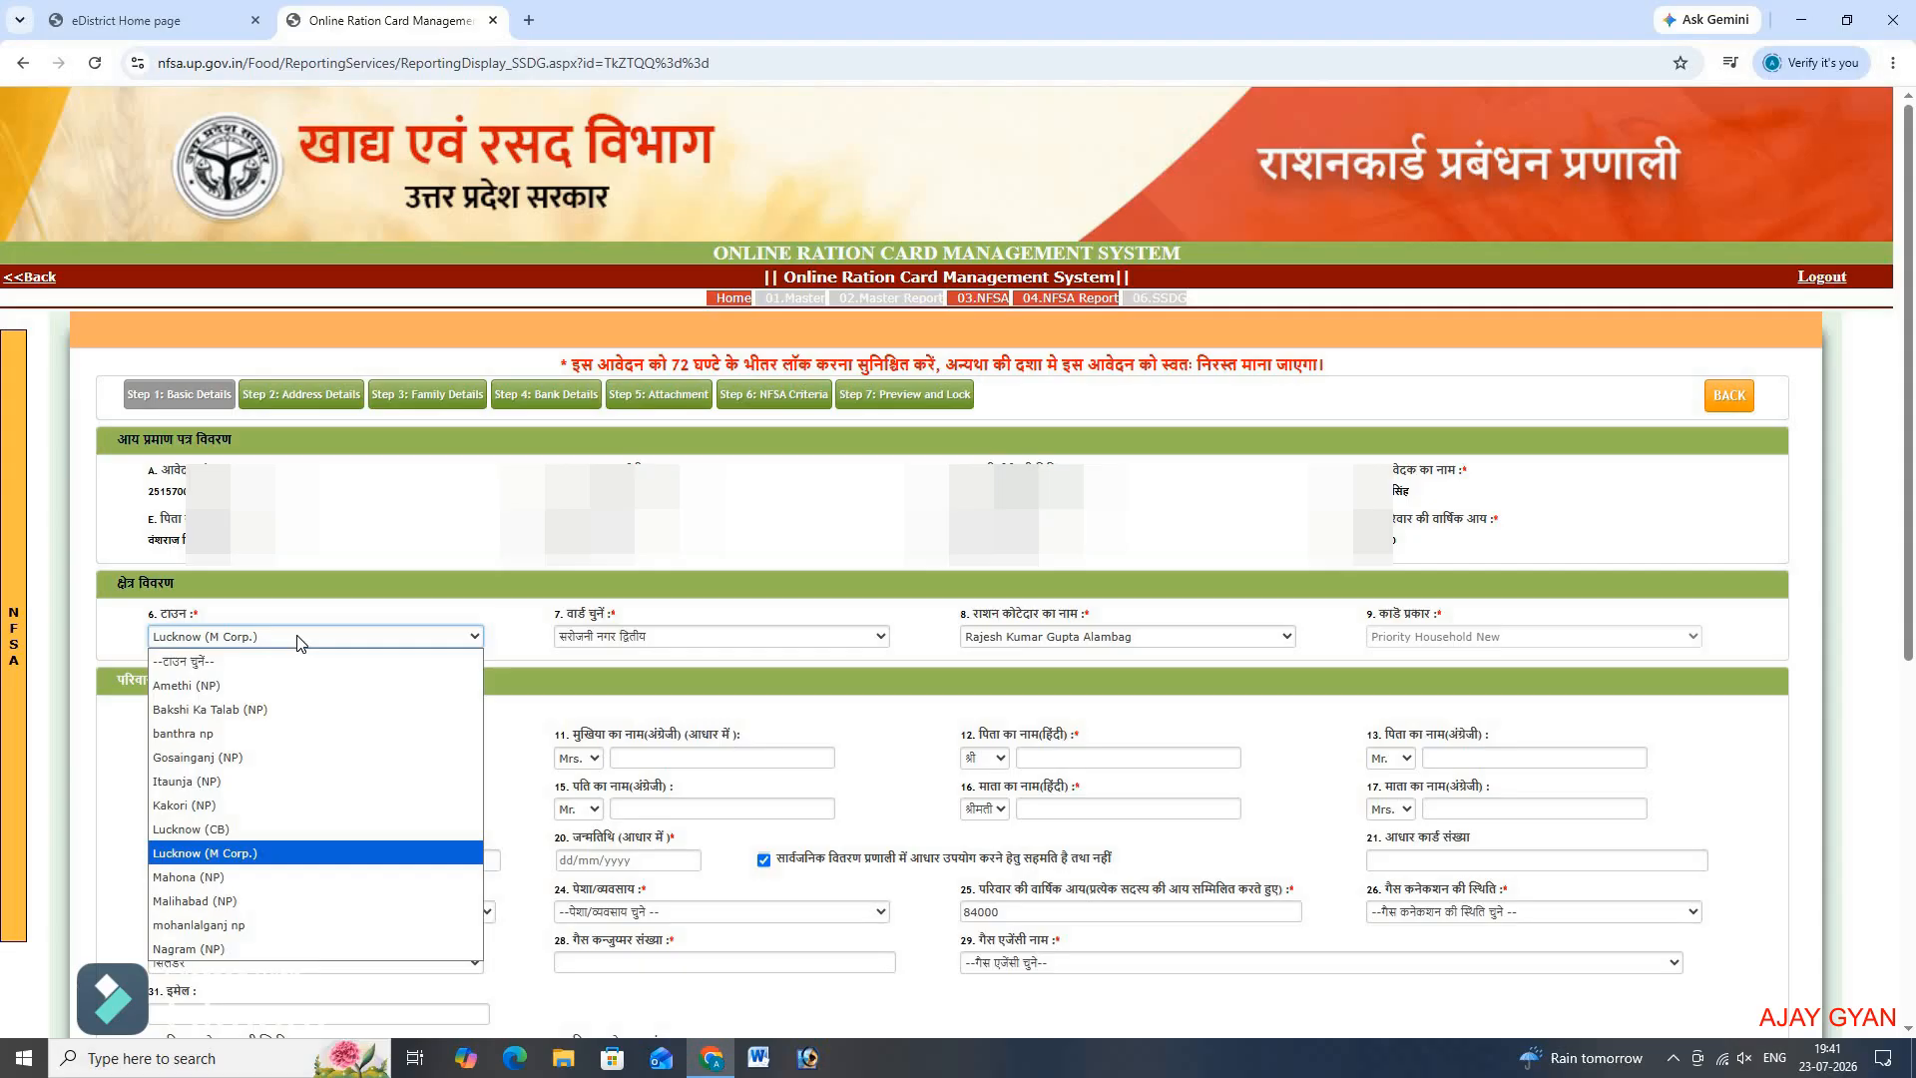
{"action": "left_click", "coordinate": [301, 643]}
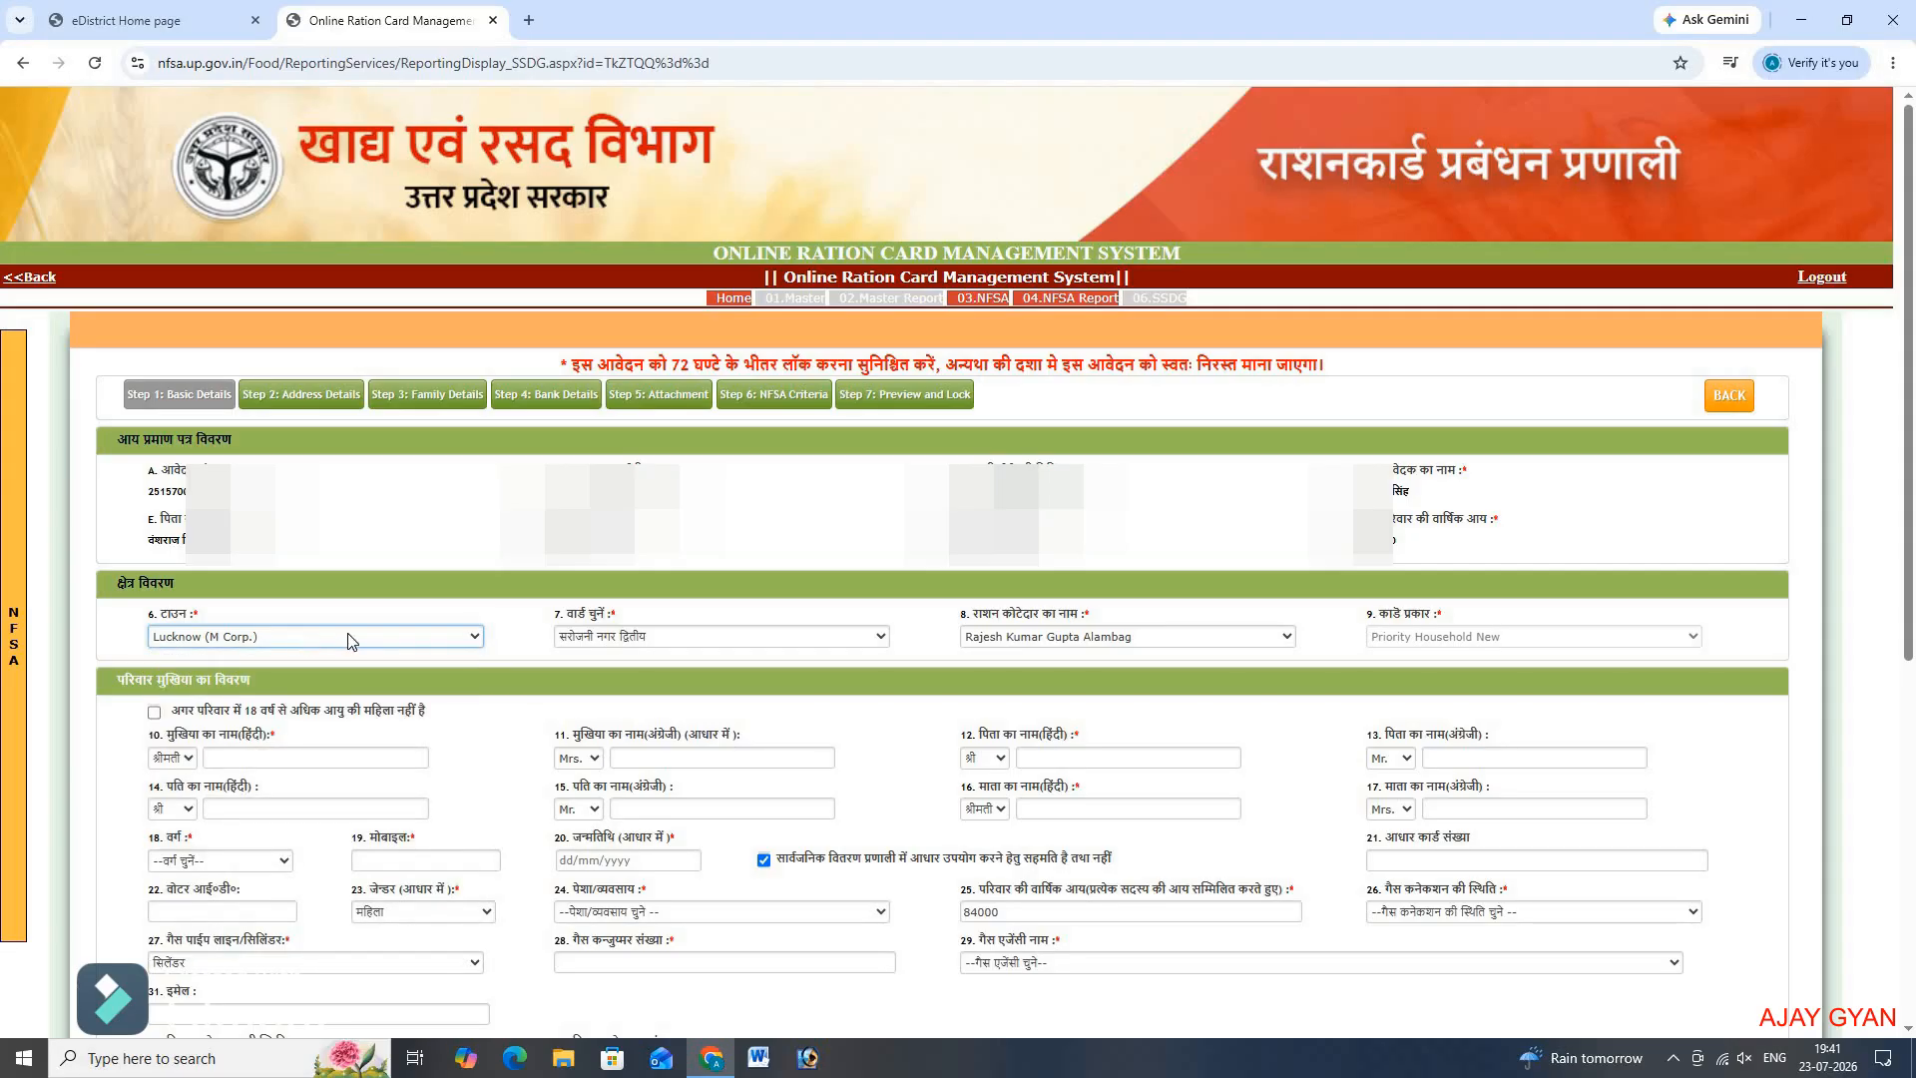
{"action": "left_click", "coordinate": [712, 639]}
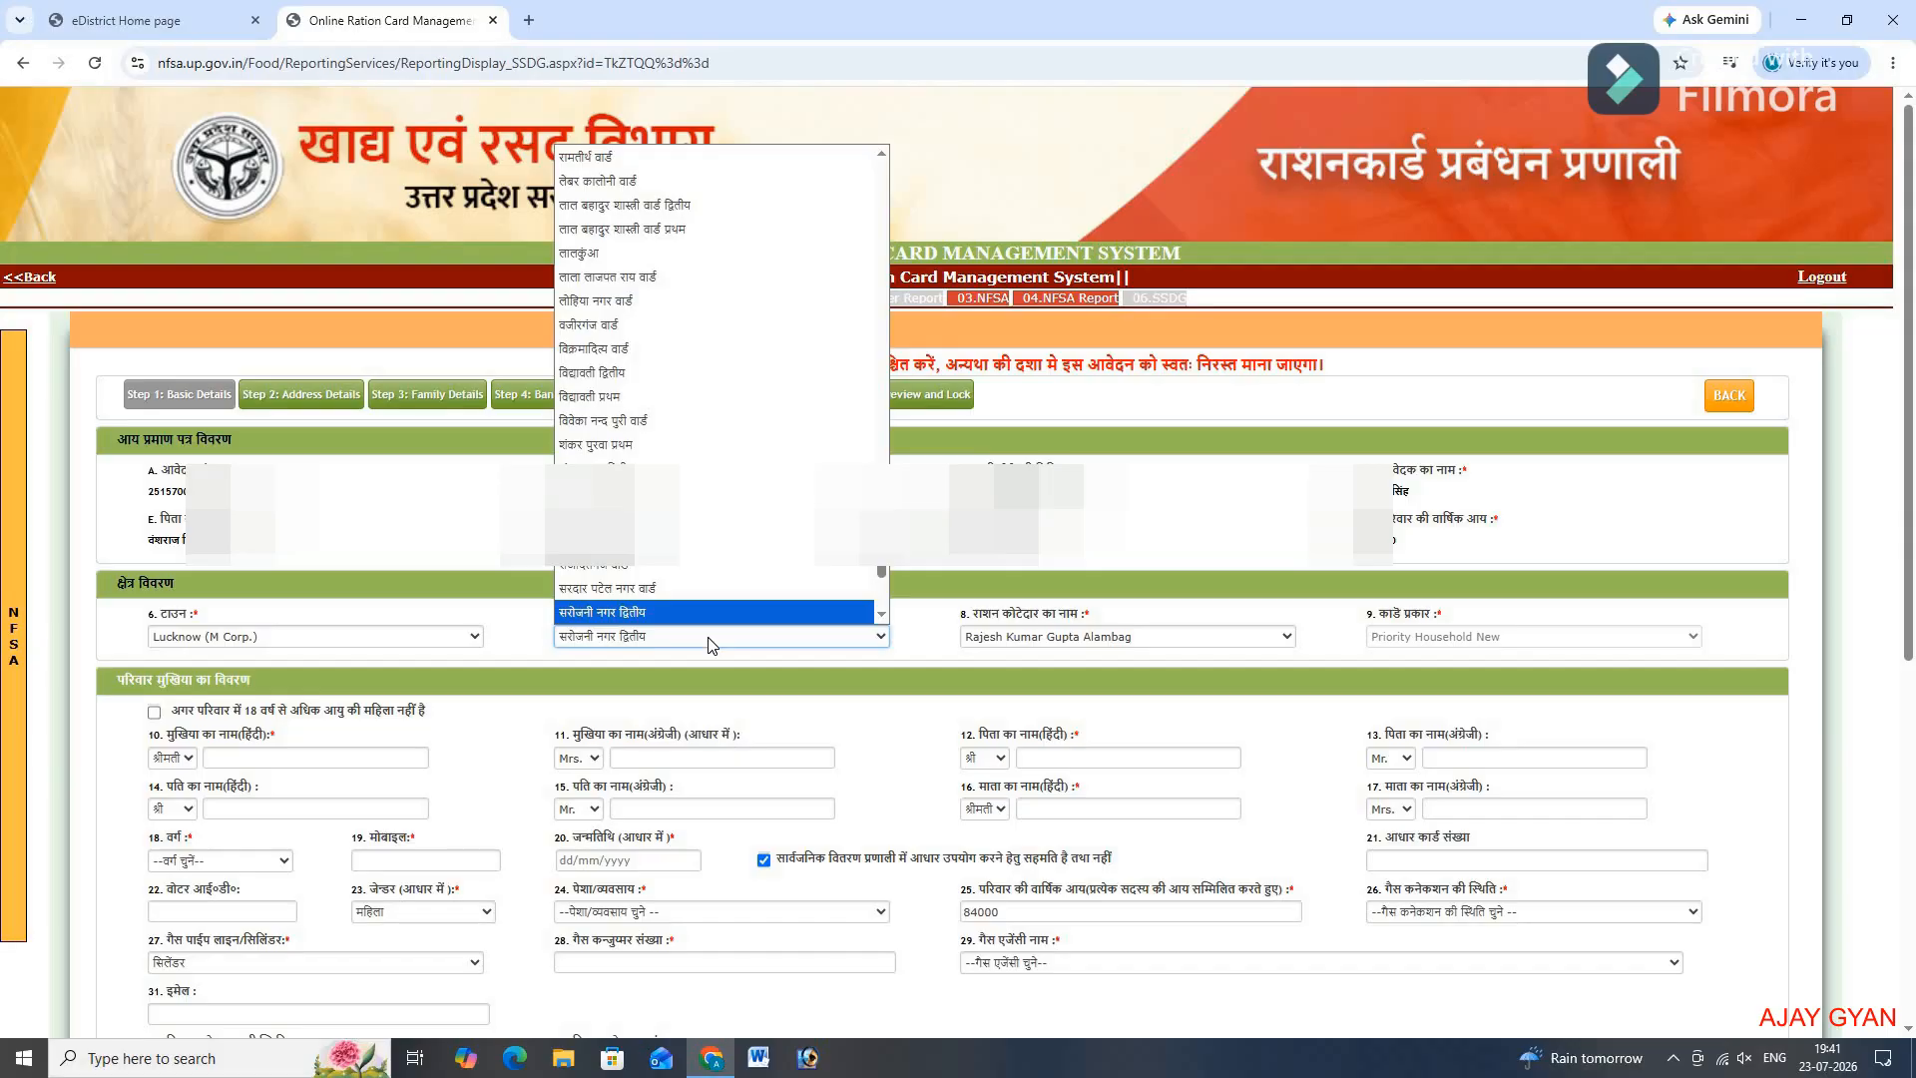
{"action": "left_click", "coordinate": [709, 640]}
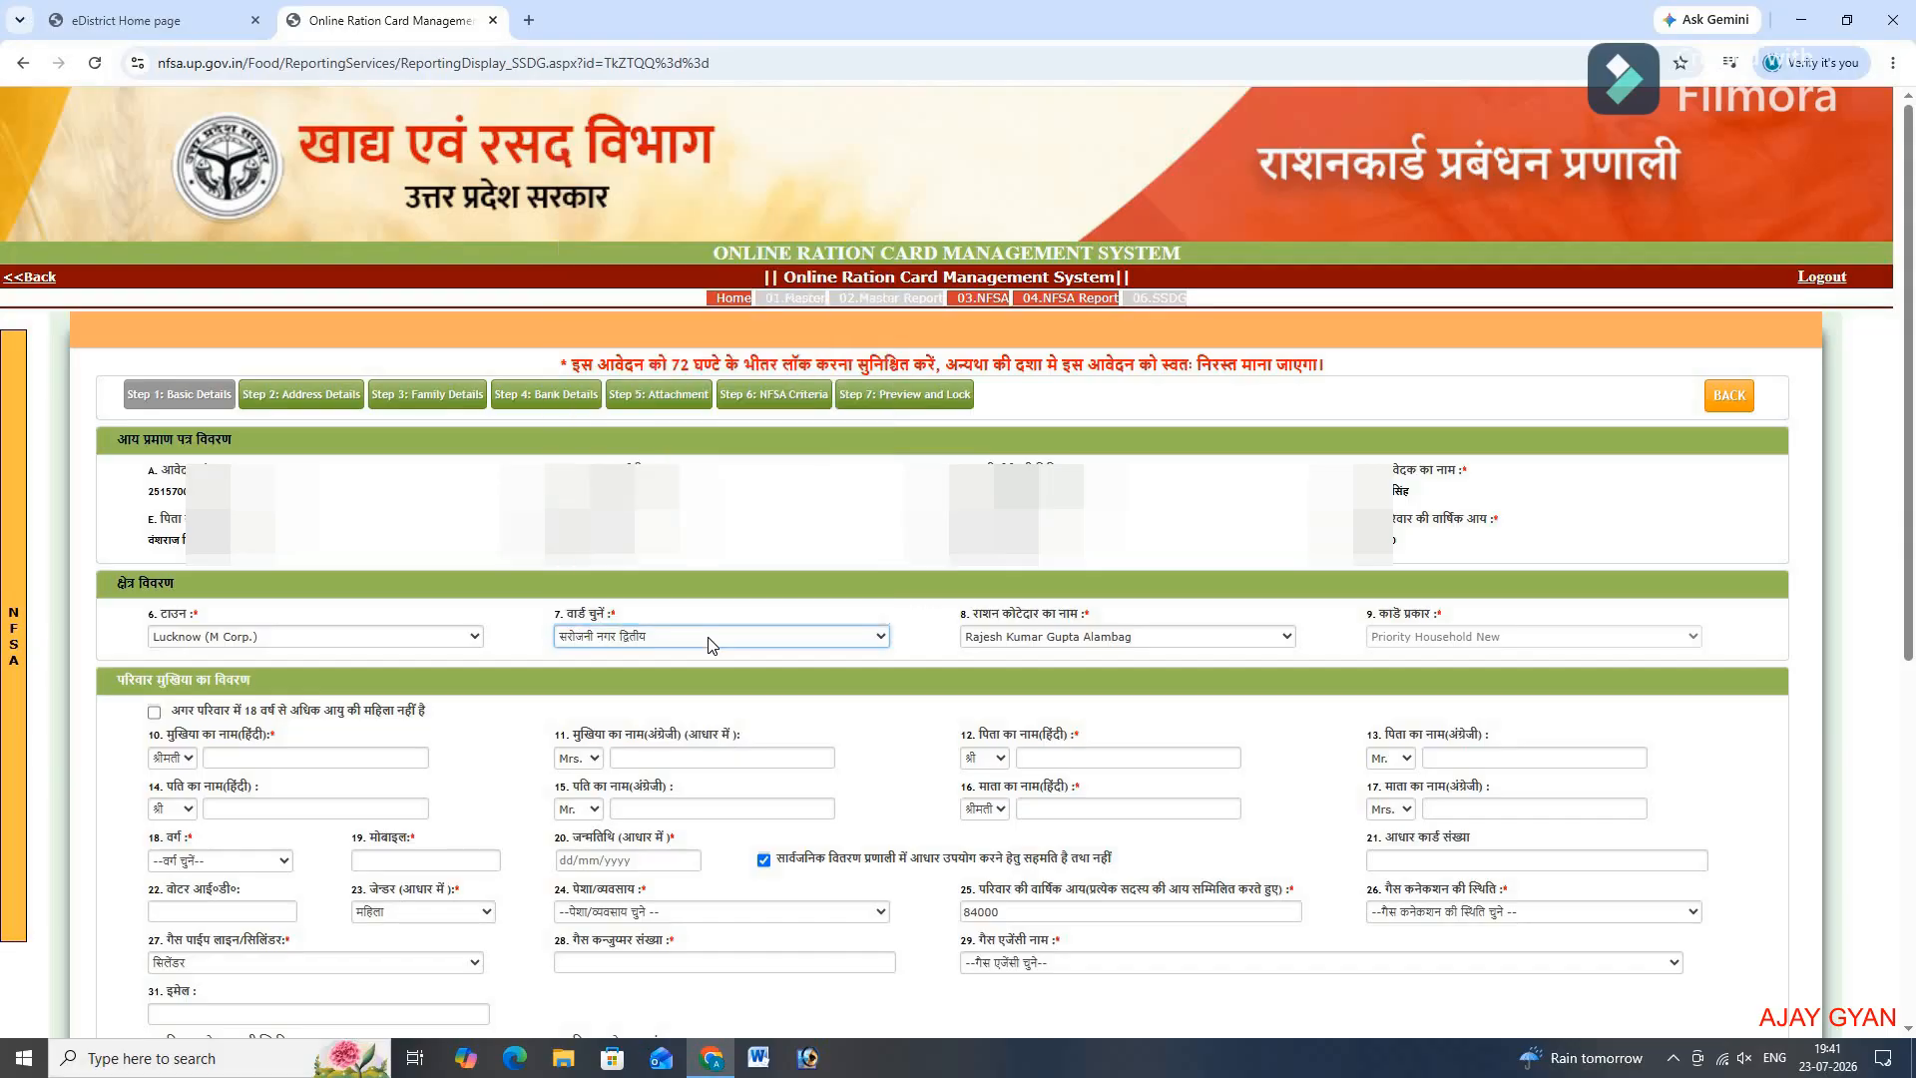
{"action": "left_click", "coordinate": [1182, 644]}
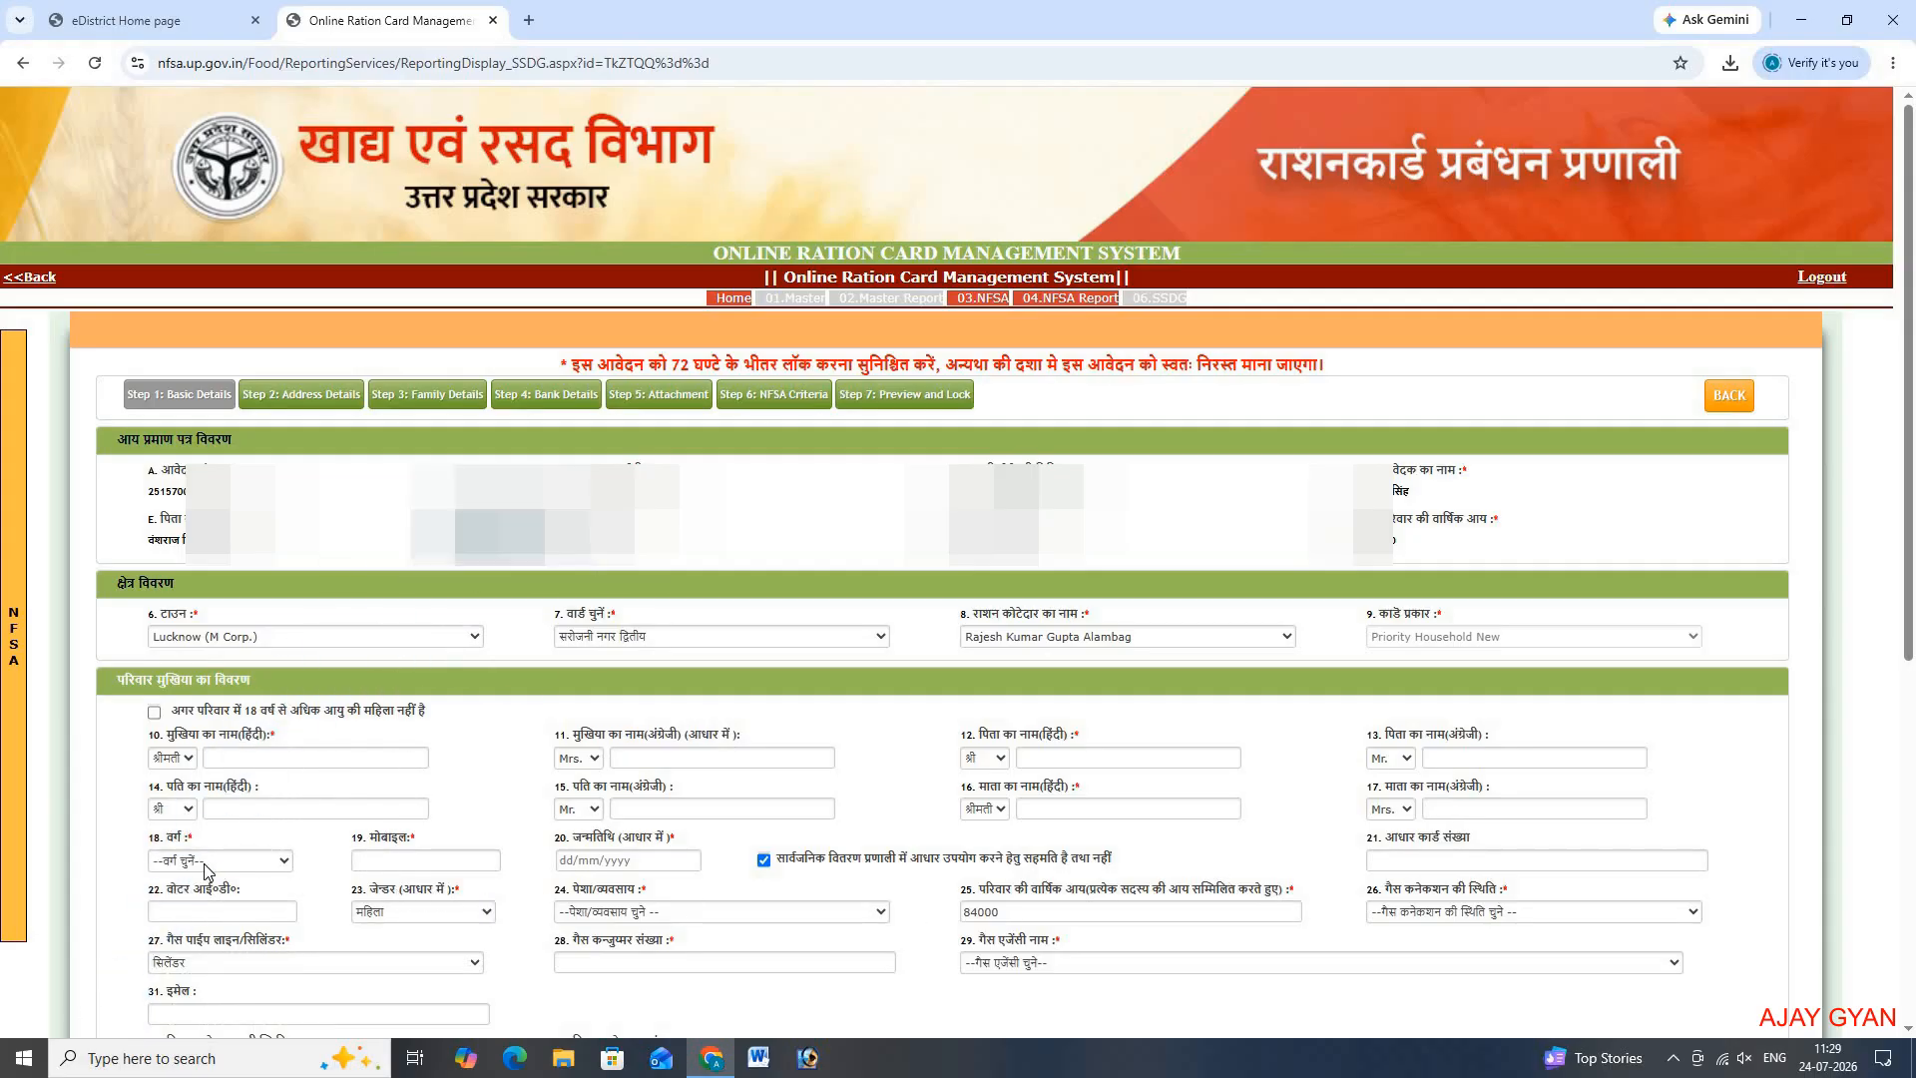
Step: Set the family head's category (वर्ग) to पिछड़े वर्ग and occupation (पेशा/व्यवसाय) to गृहणी
{"action": "left_click", "coordinate": [283, 862]}
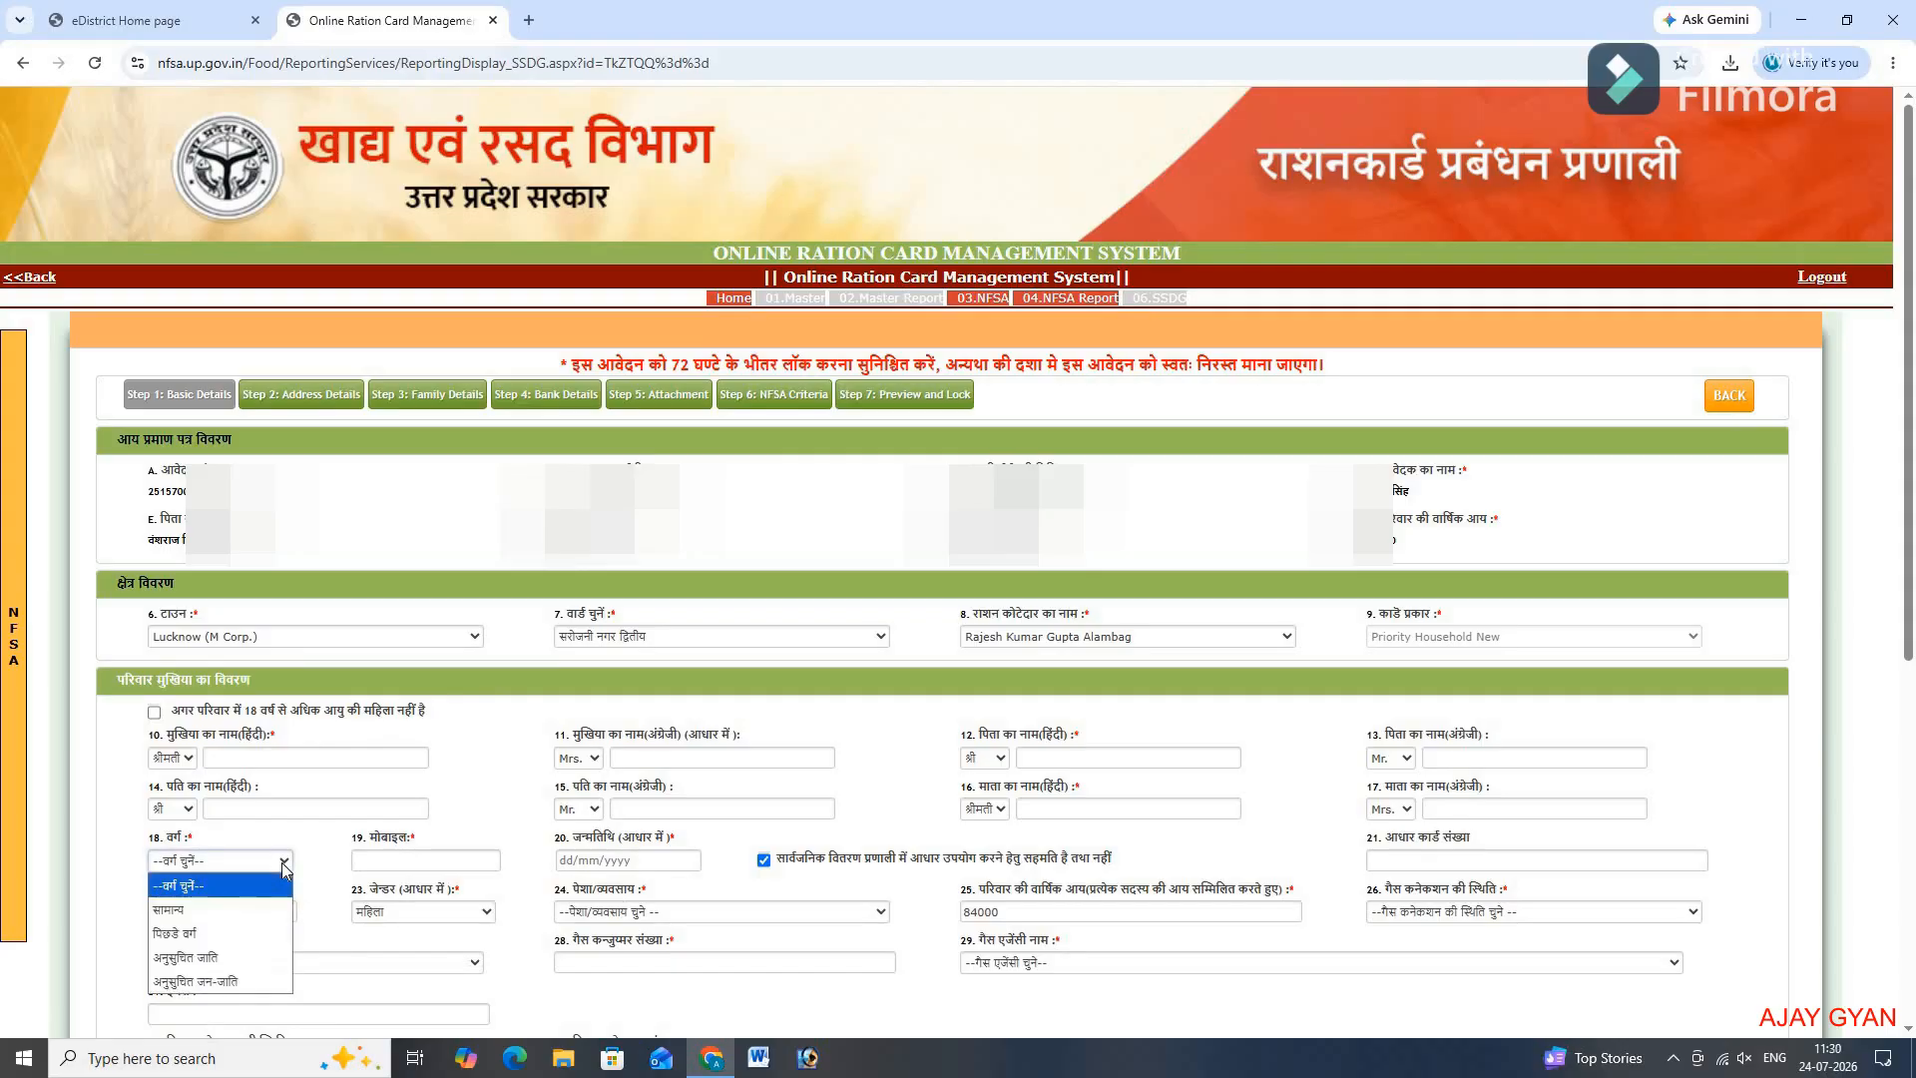
{"action": "left_click", "coordinate": [242, 932]}
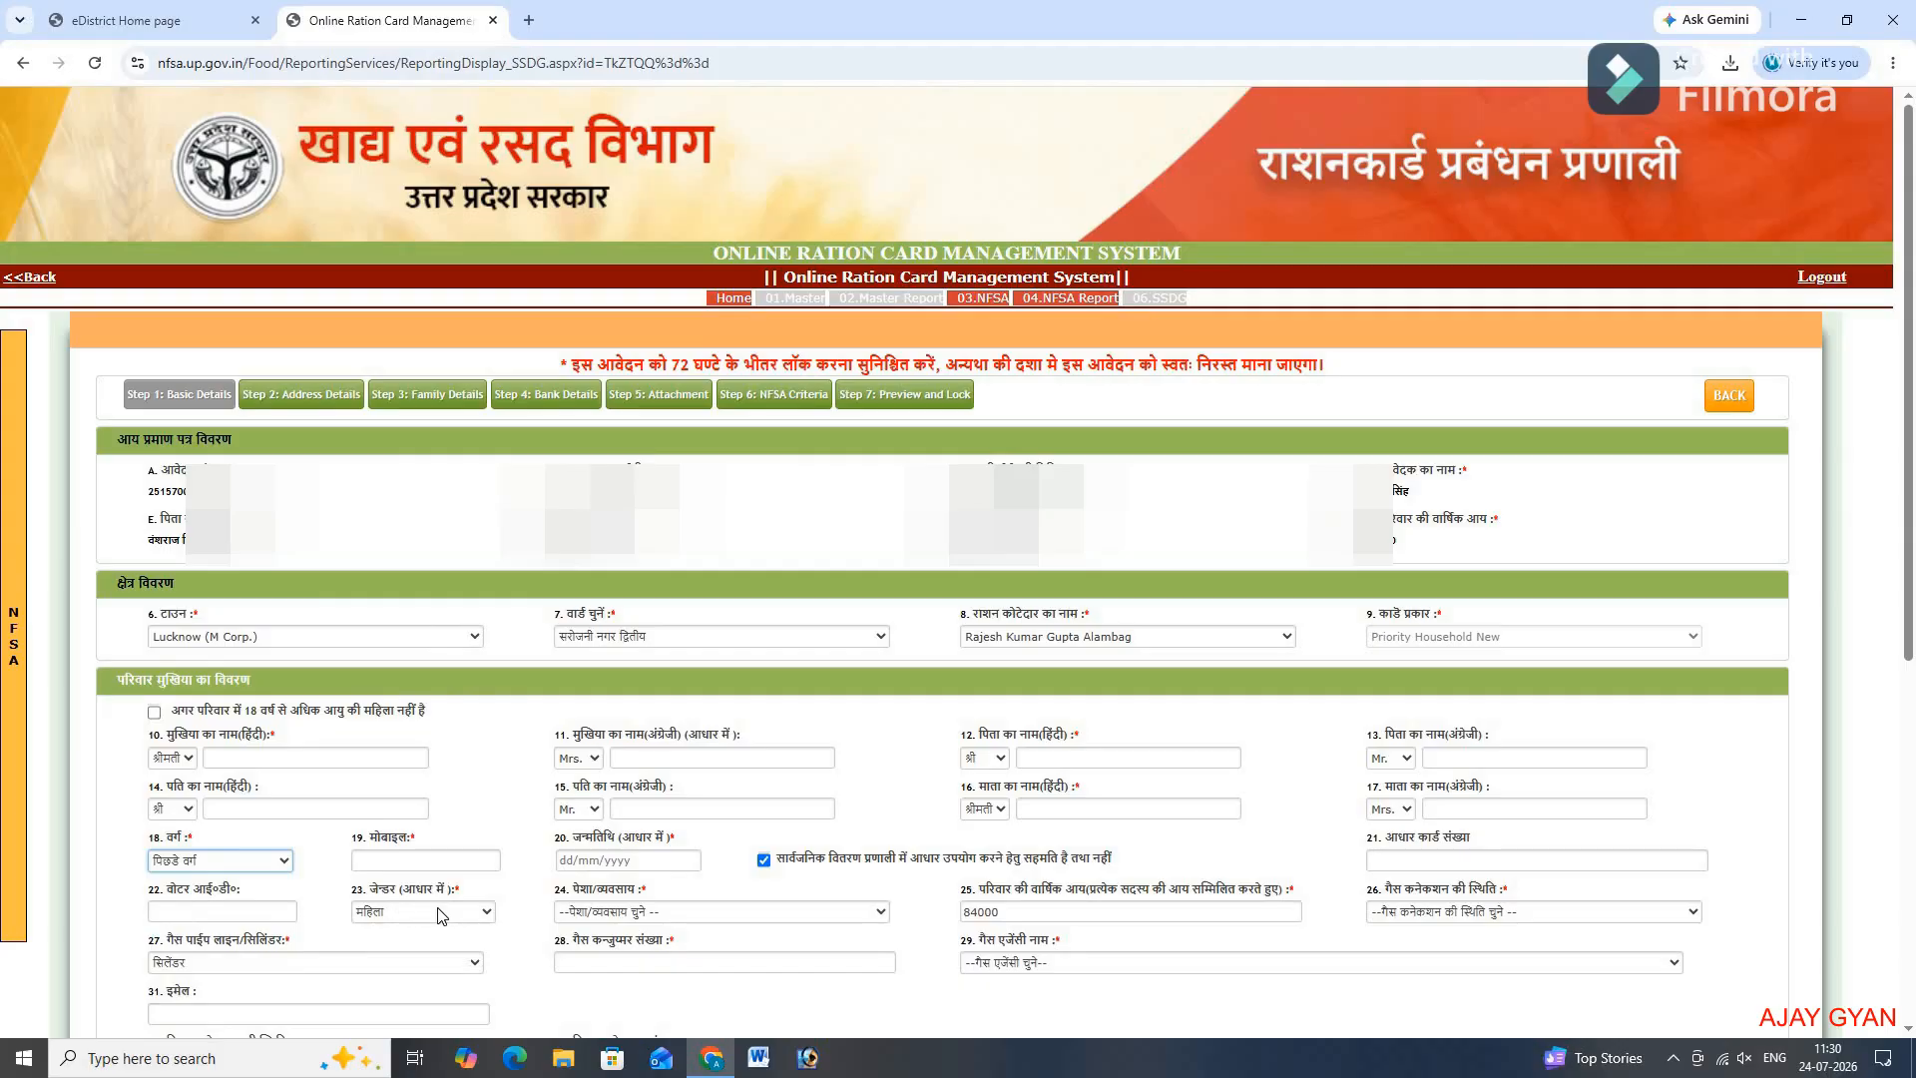
{"action": "left_click", "coordinate": [678, 919]}
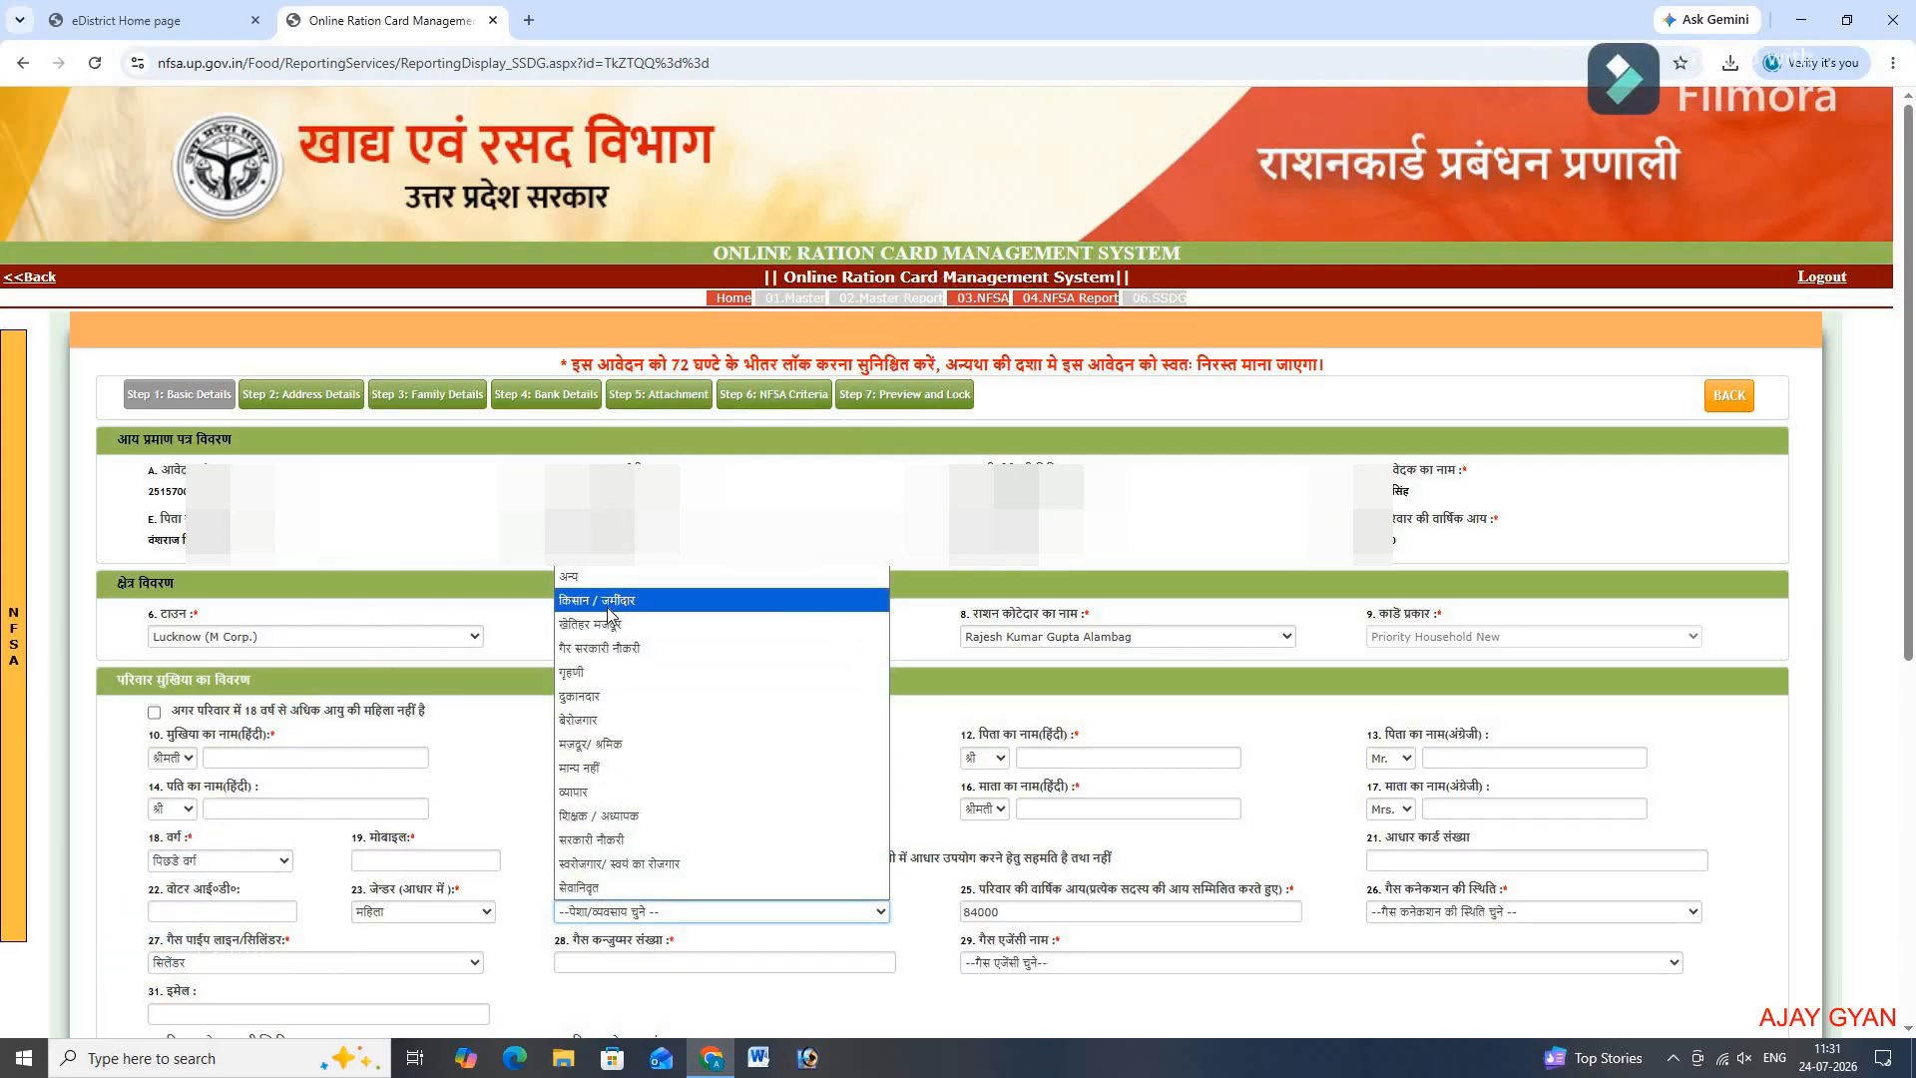
{"action": "left_click", "coordinate": [600, 675]}
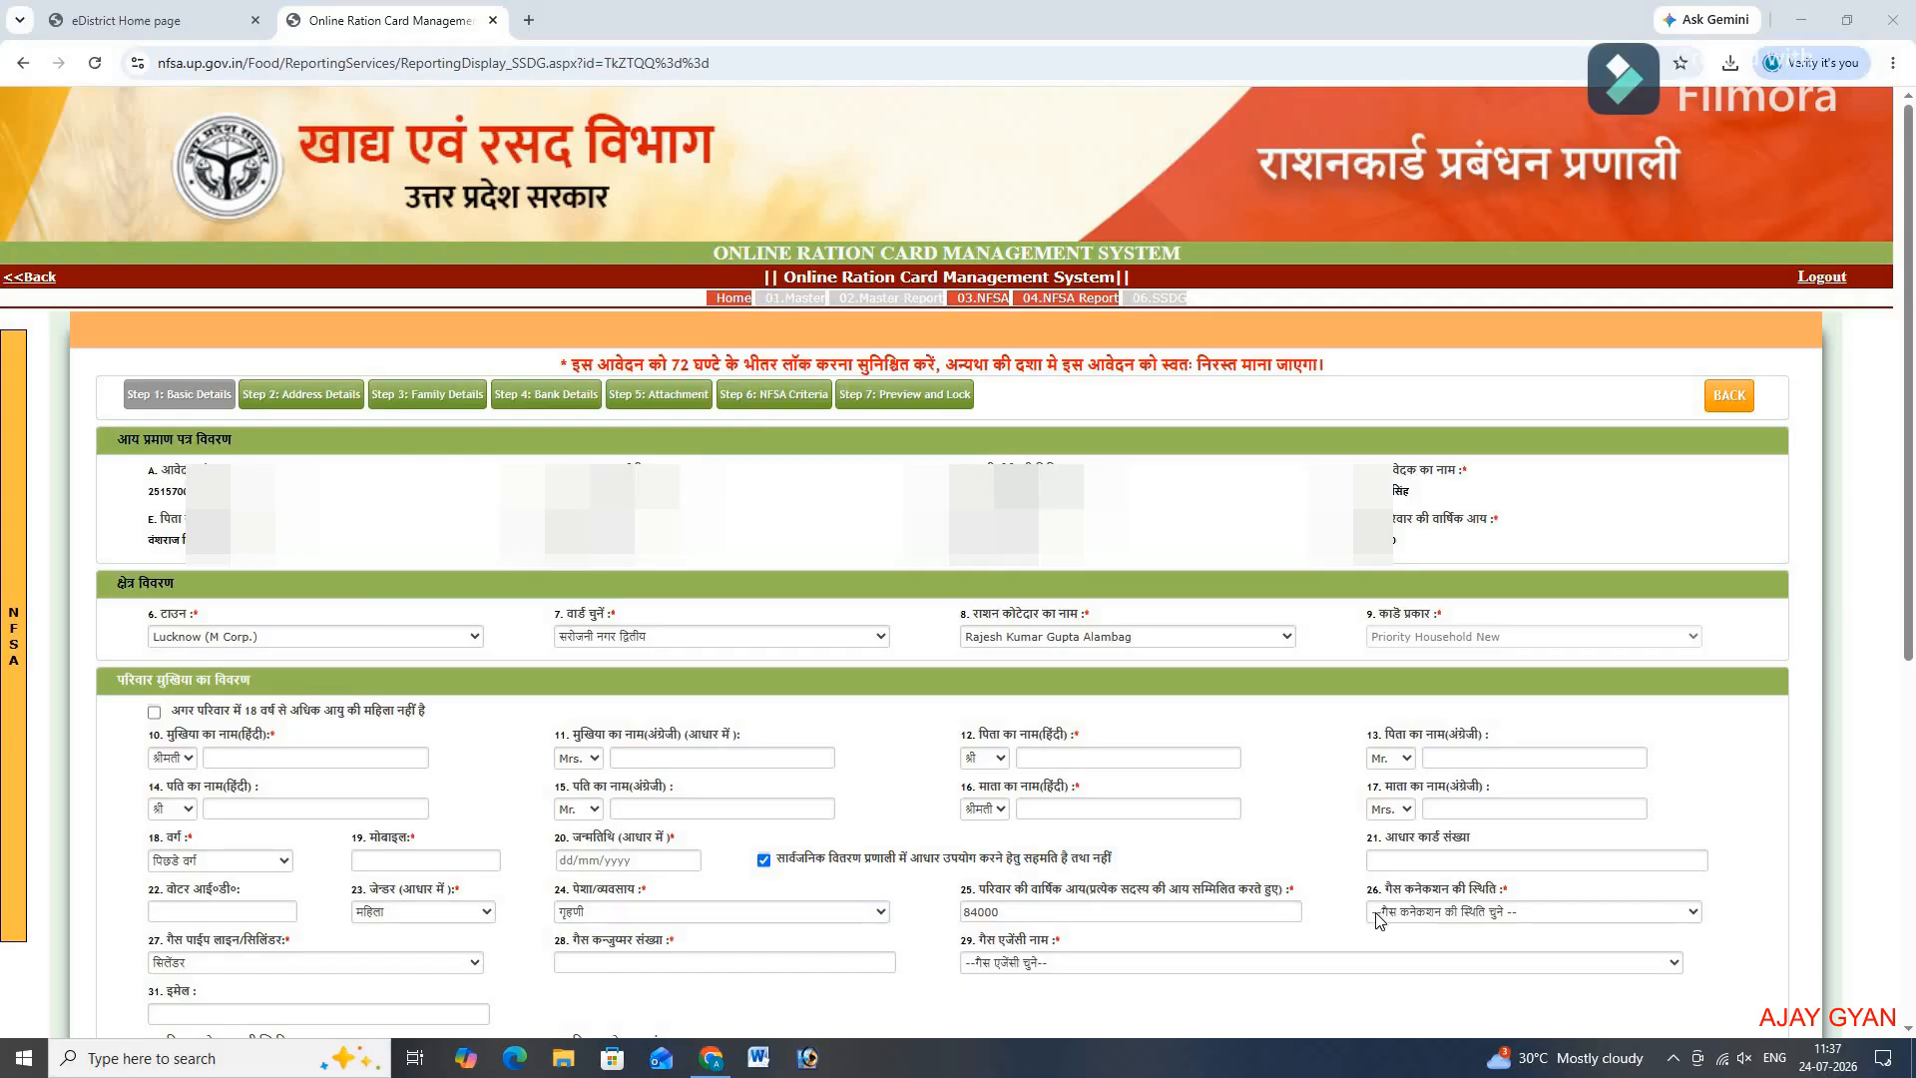
Step: Set both the gas connection status and the electricity connection status to नहीं
{"action": "left_click", "coordinate": [1426, 920]}
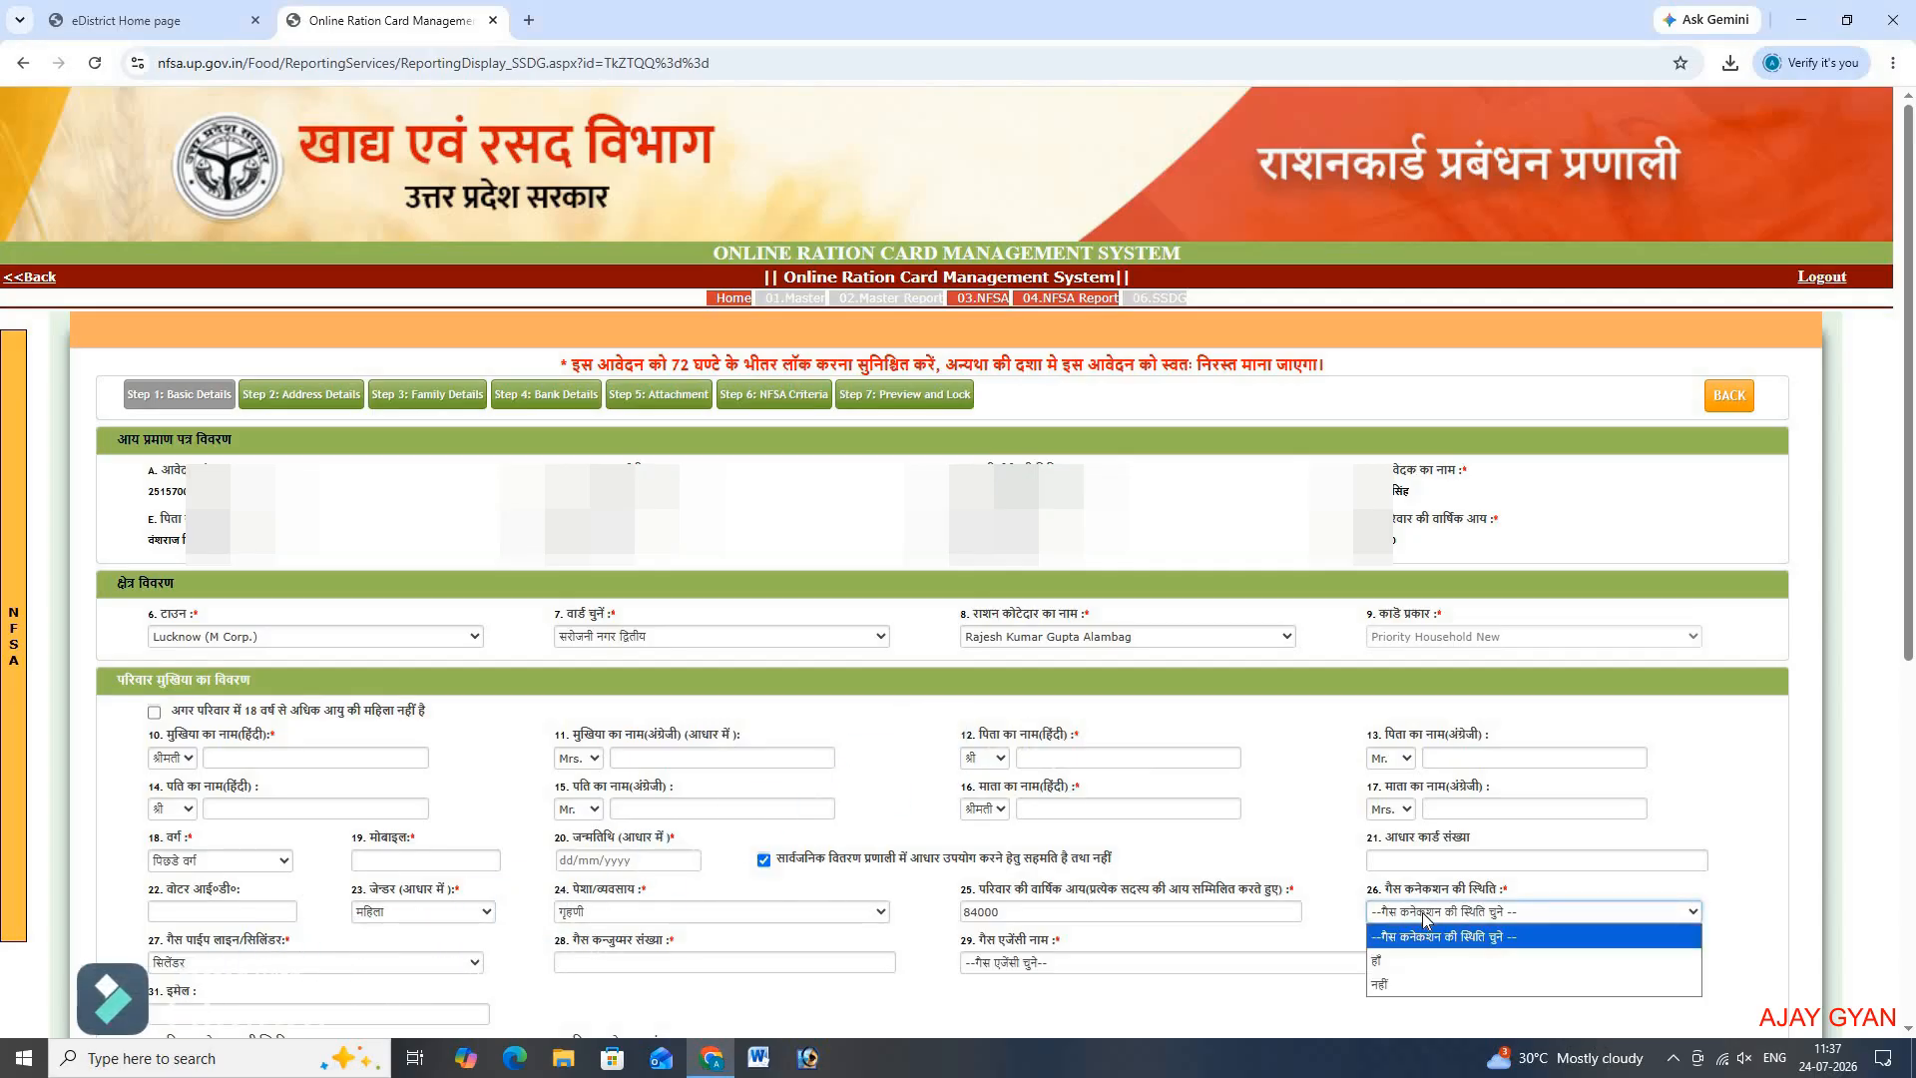
{"action": "left_click", "coordinate": [1402, 986]}
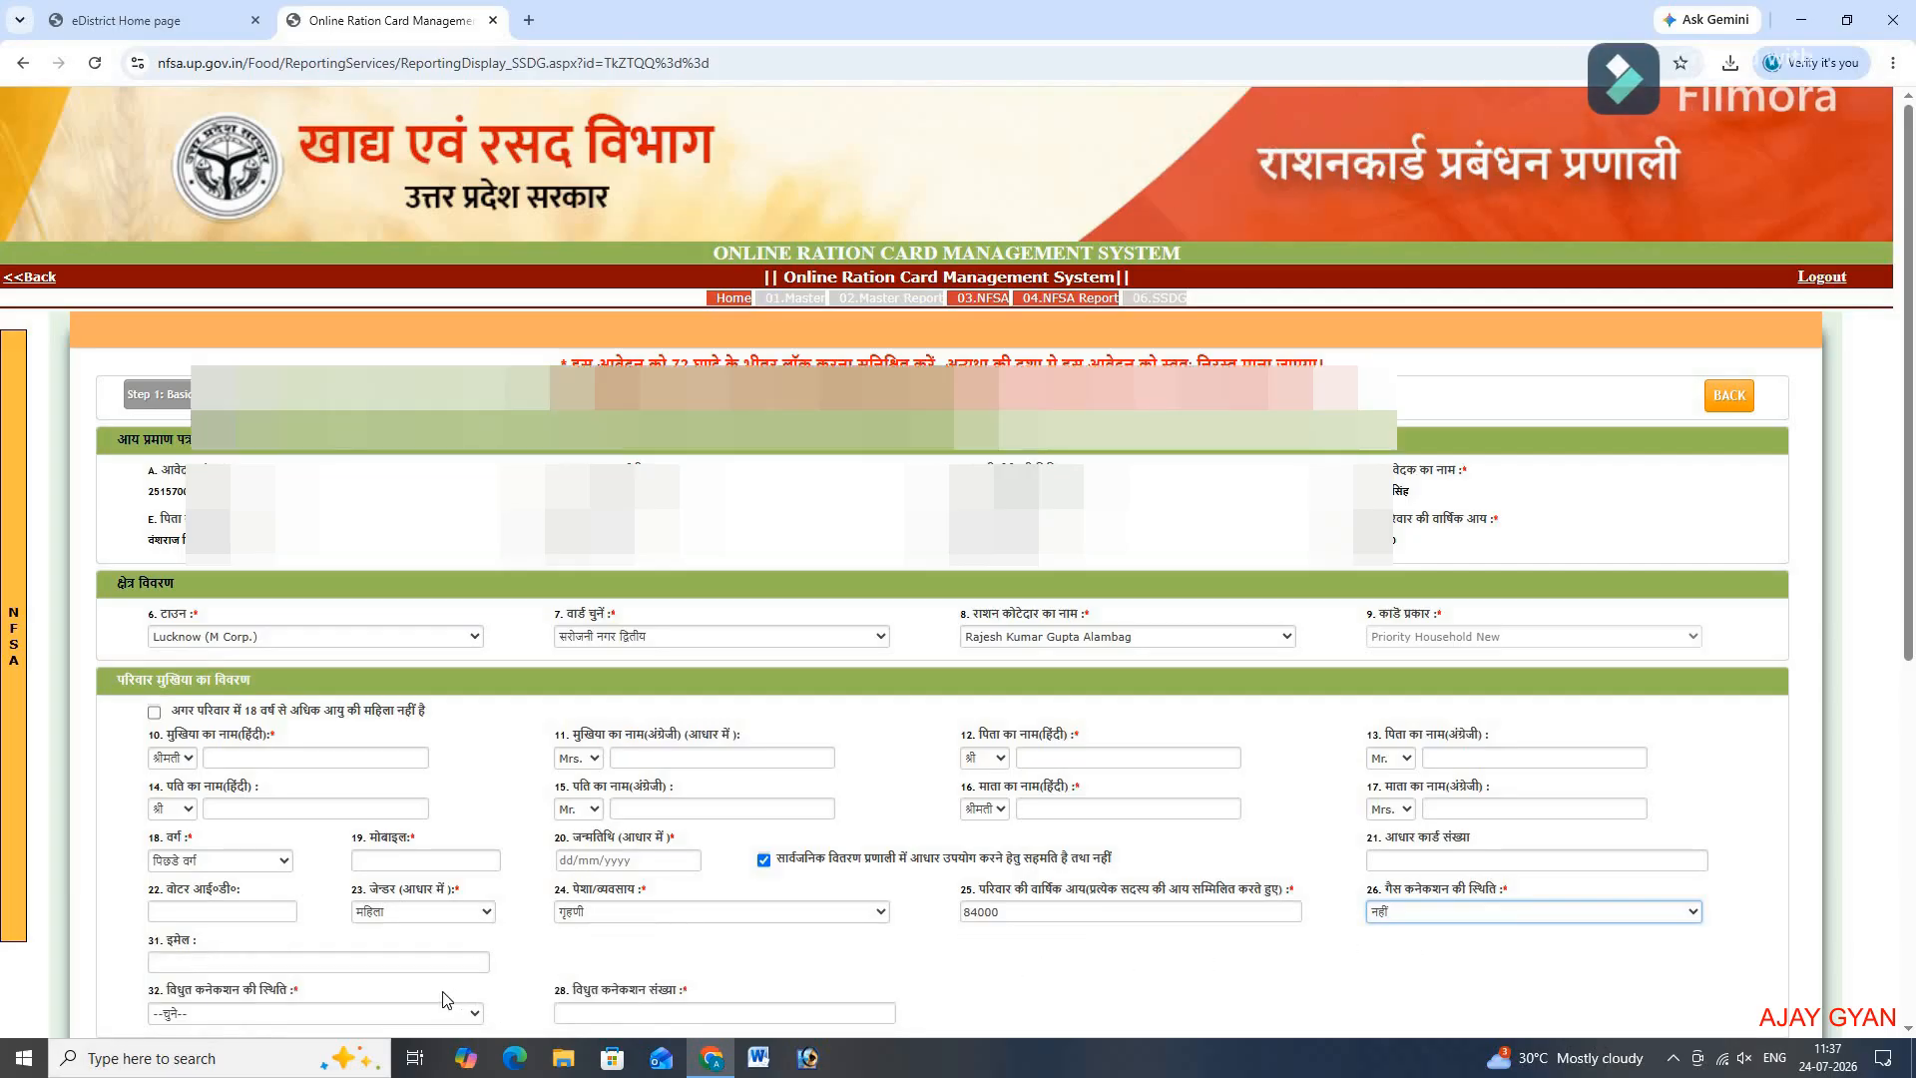
{"action": "scroll", "coordinate": [446, 999], "scroll_direction": "down", "scroll_amount": 1}
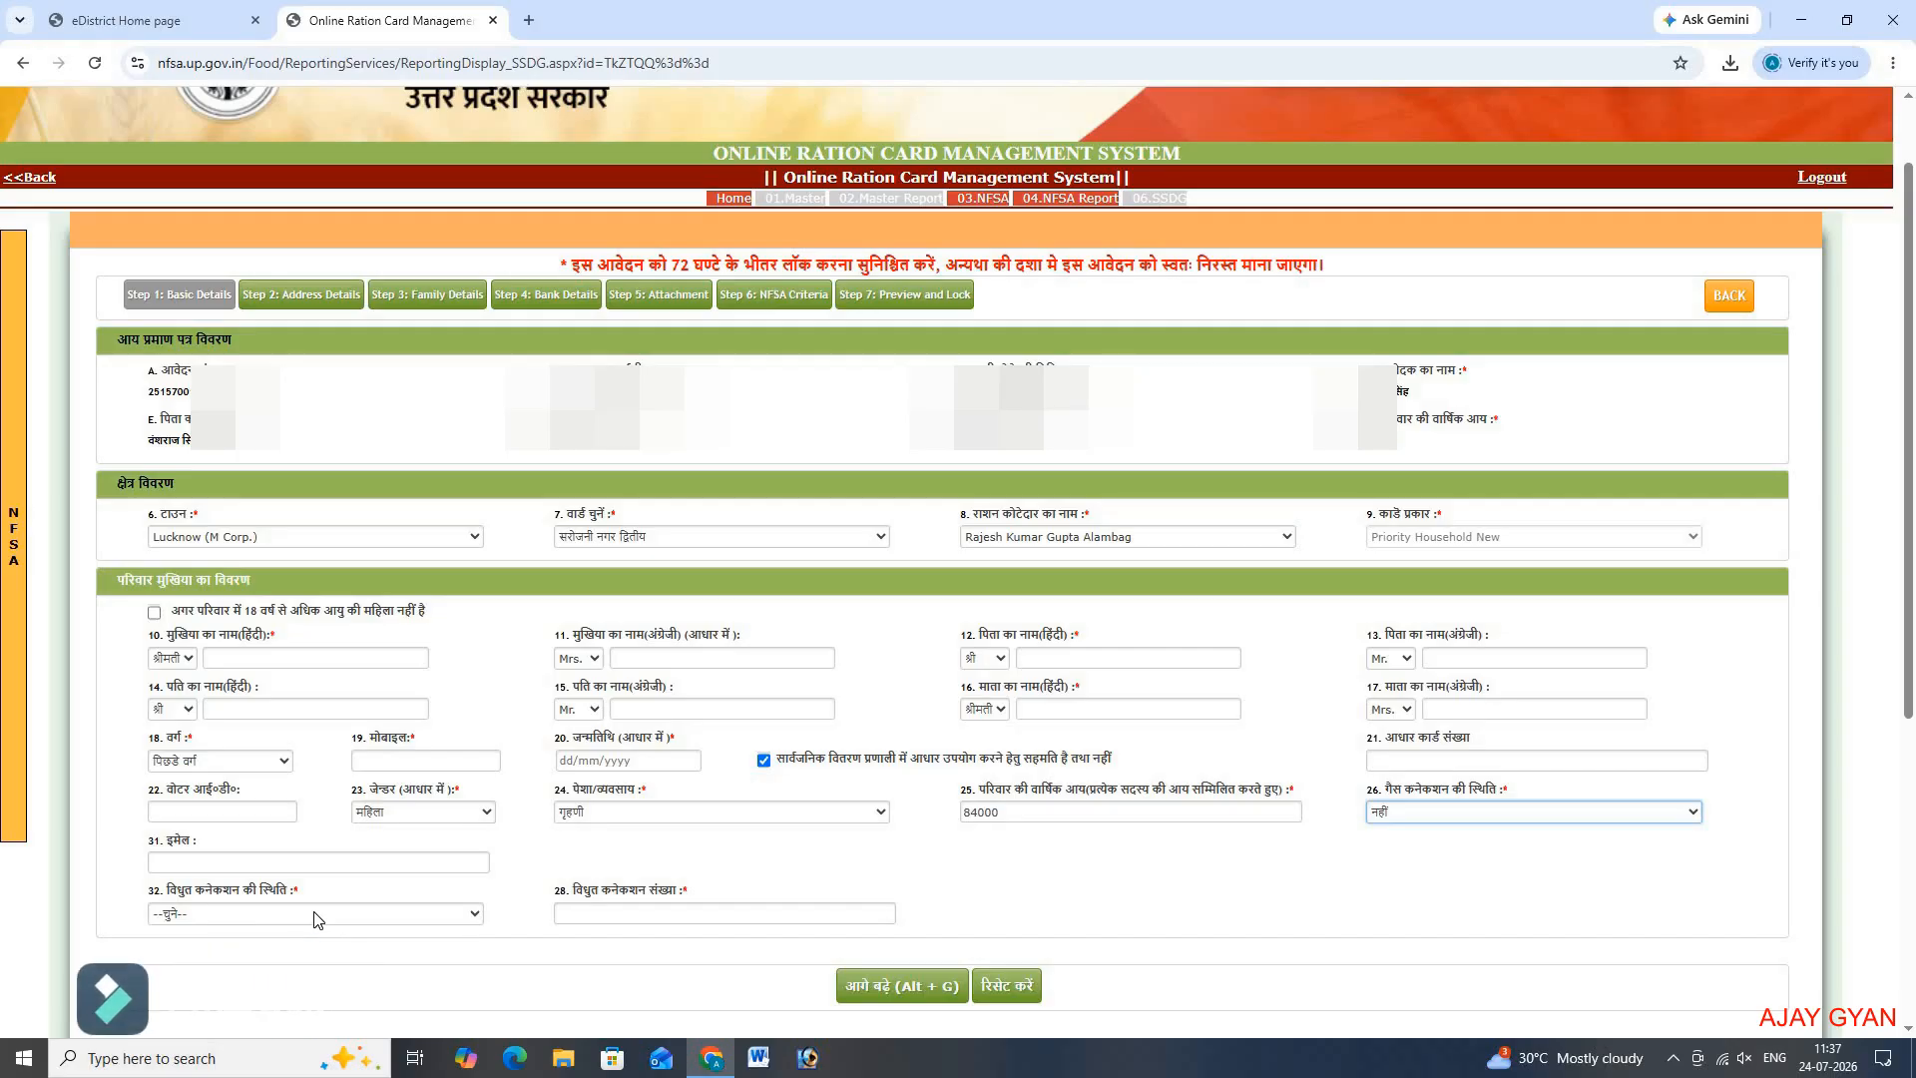
{"action": "left_click", "coordinate": [251, 915]}
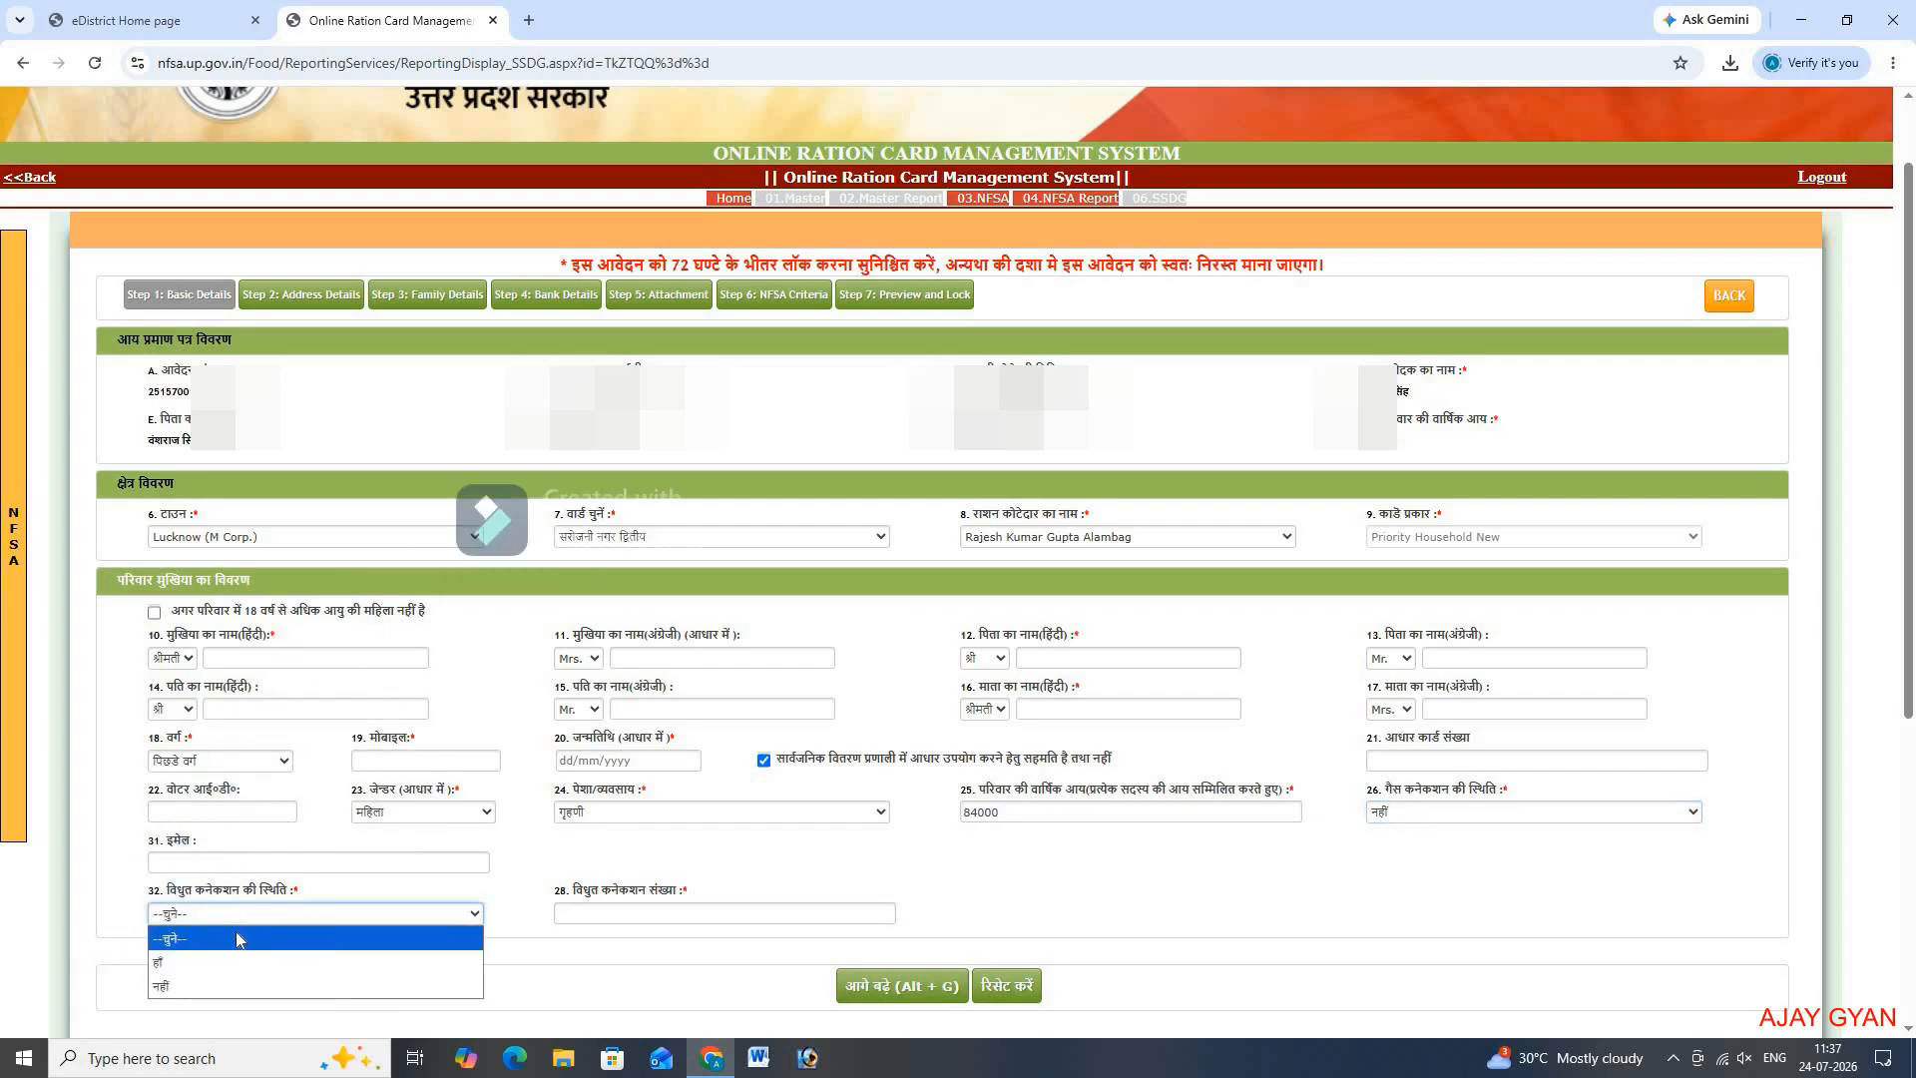
{"action": "left_click", "coordinate": [219, 991]}
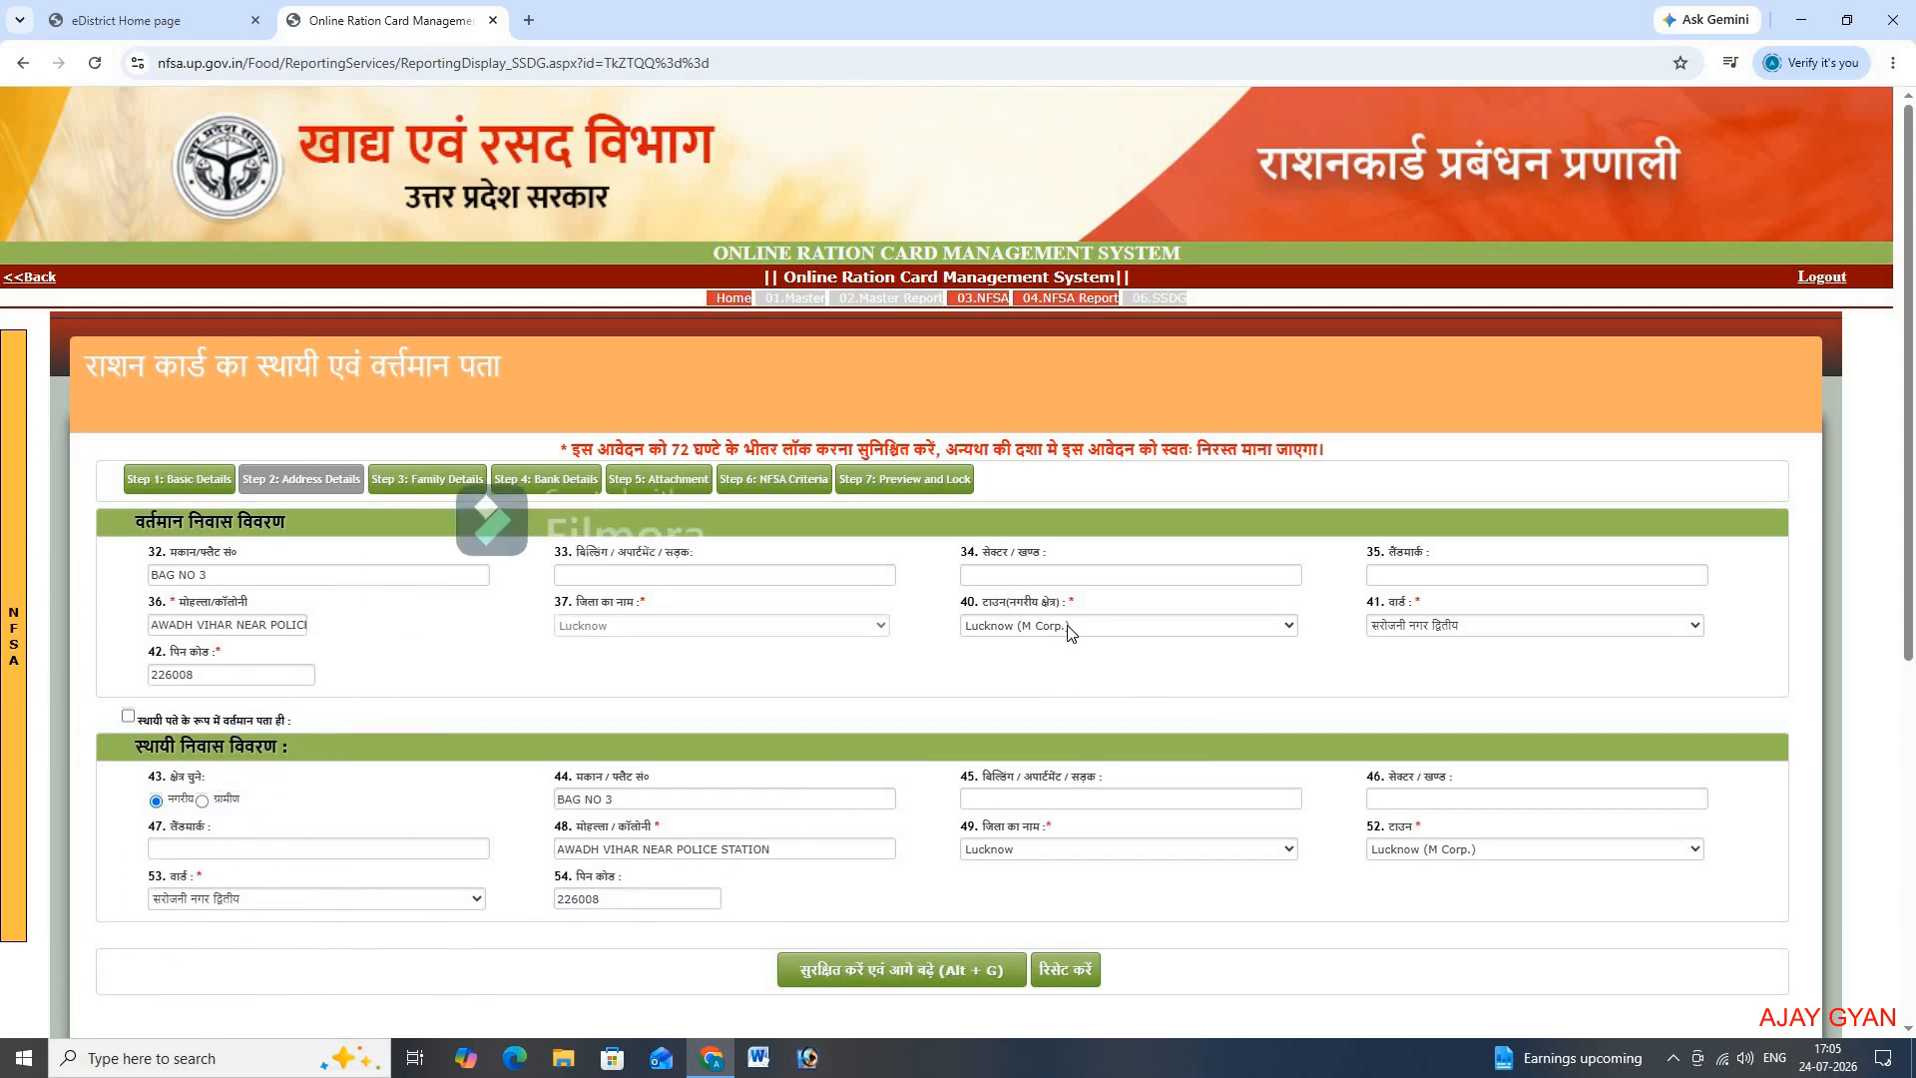
Step: Review the town and ward choices for the current residence in the address details
{"action": "left_click", "coordinate": [1095, 632]}
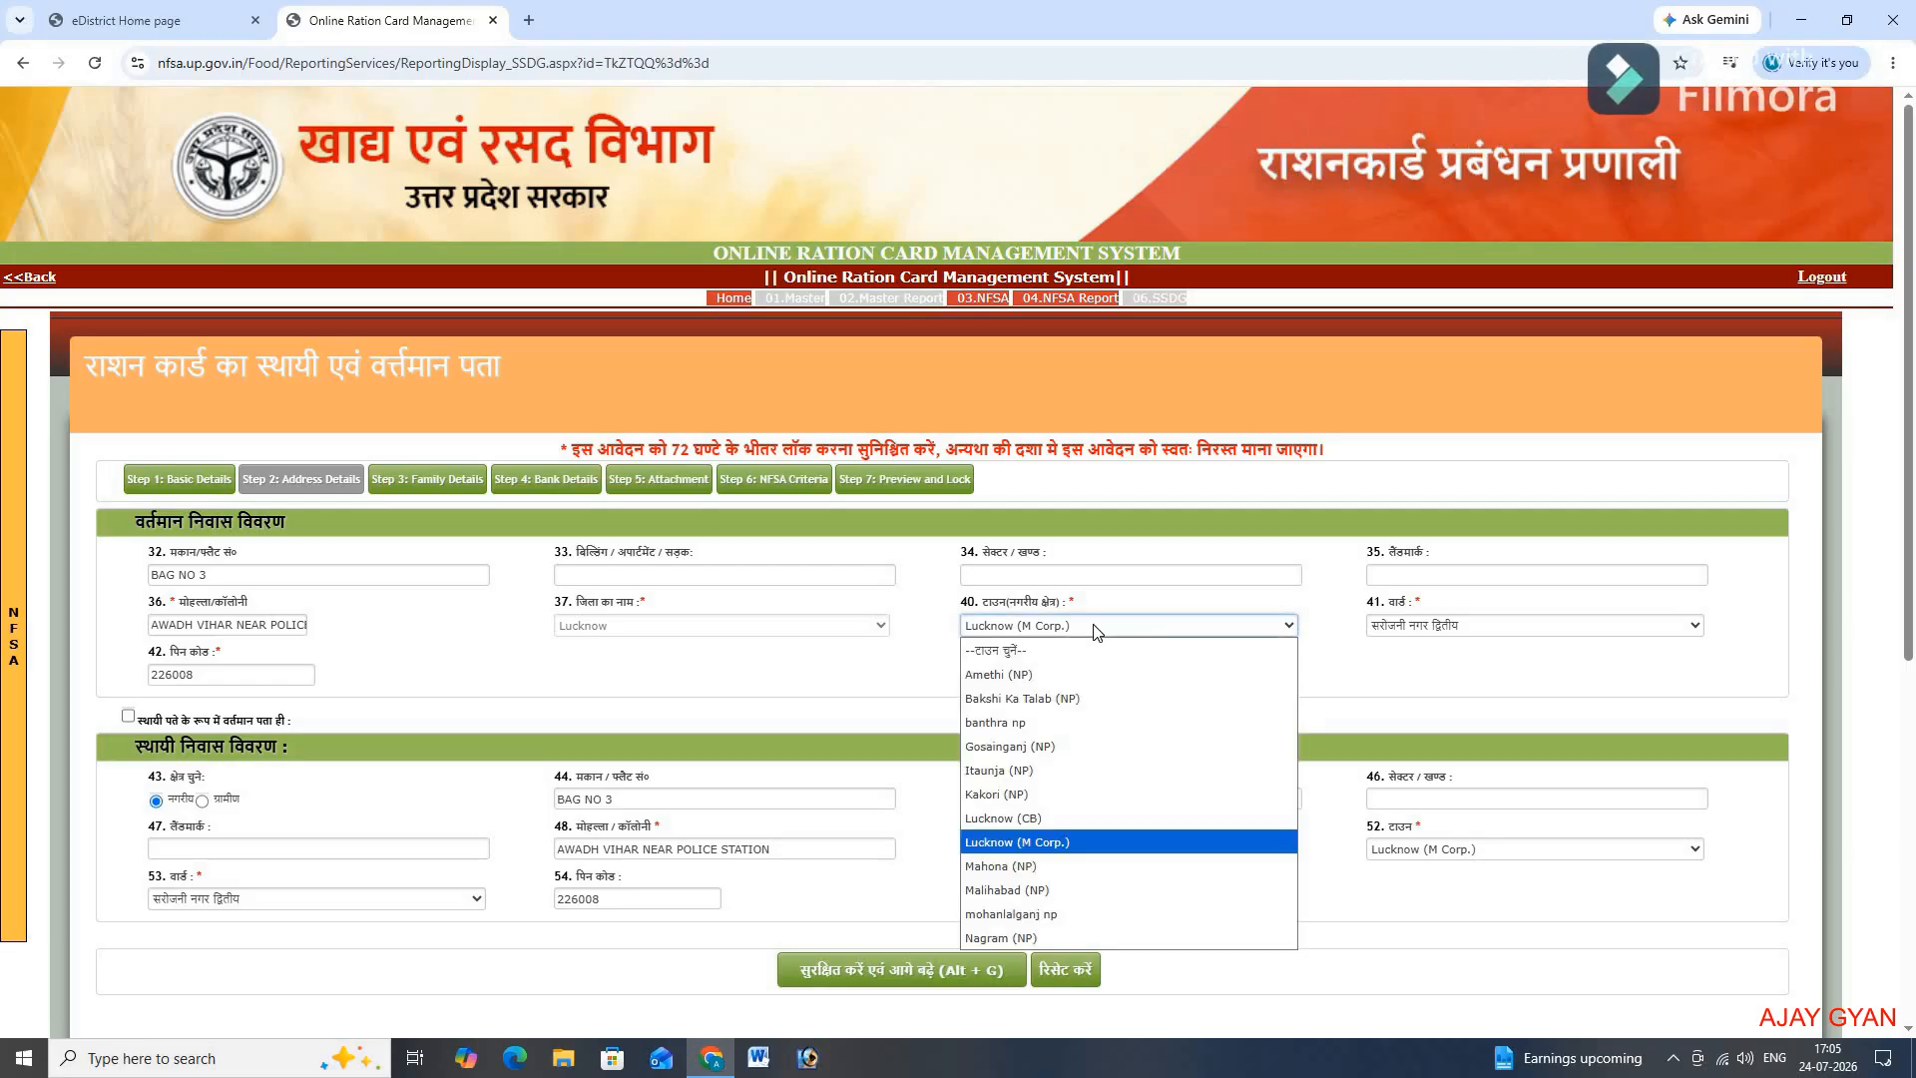
{"action": "left_click", "coordinate": [1096, 628]}
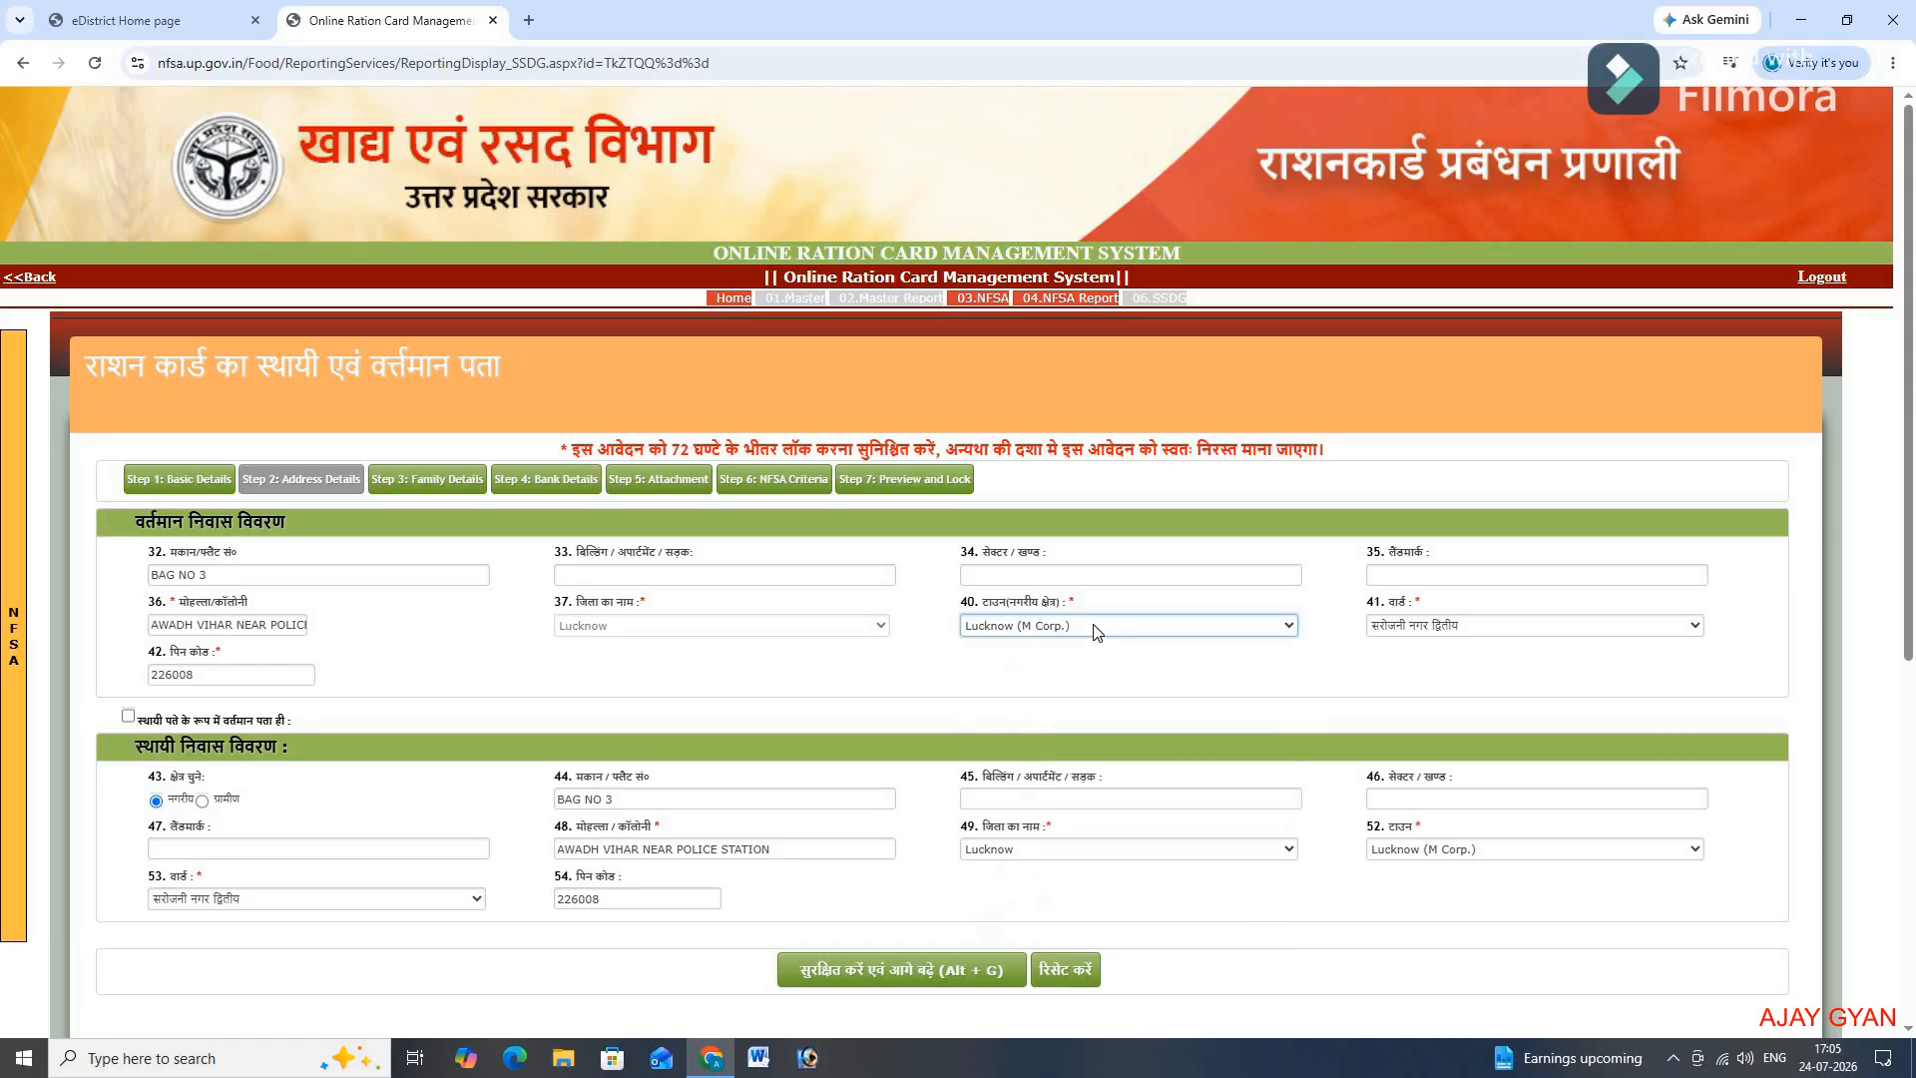
{"action": "left_click", "coordinate": [1486, 627]}
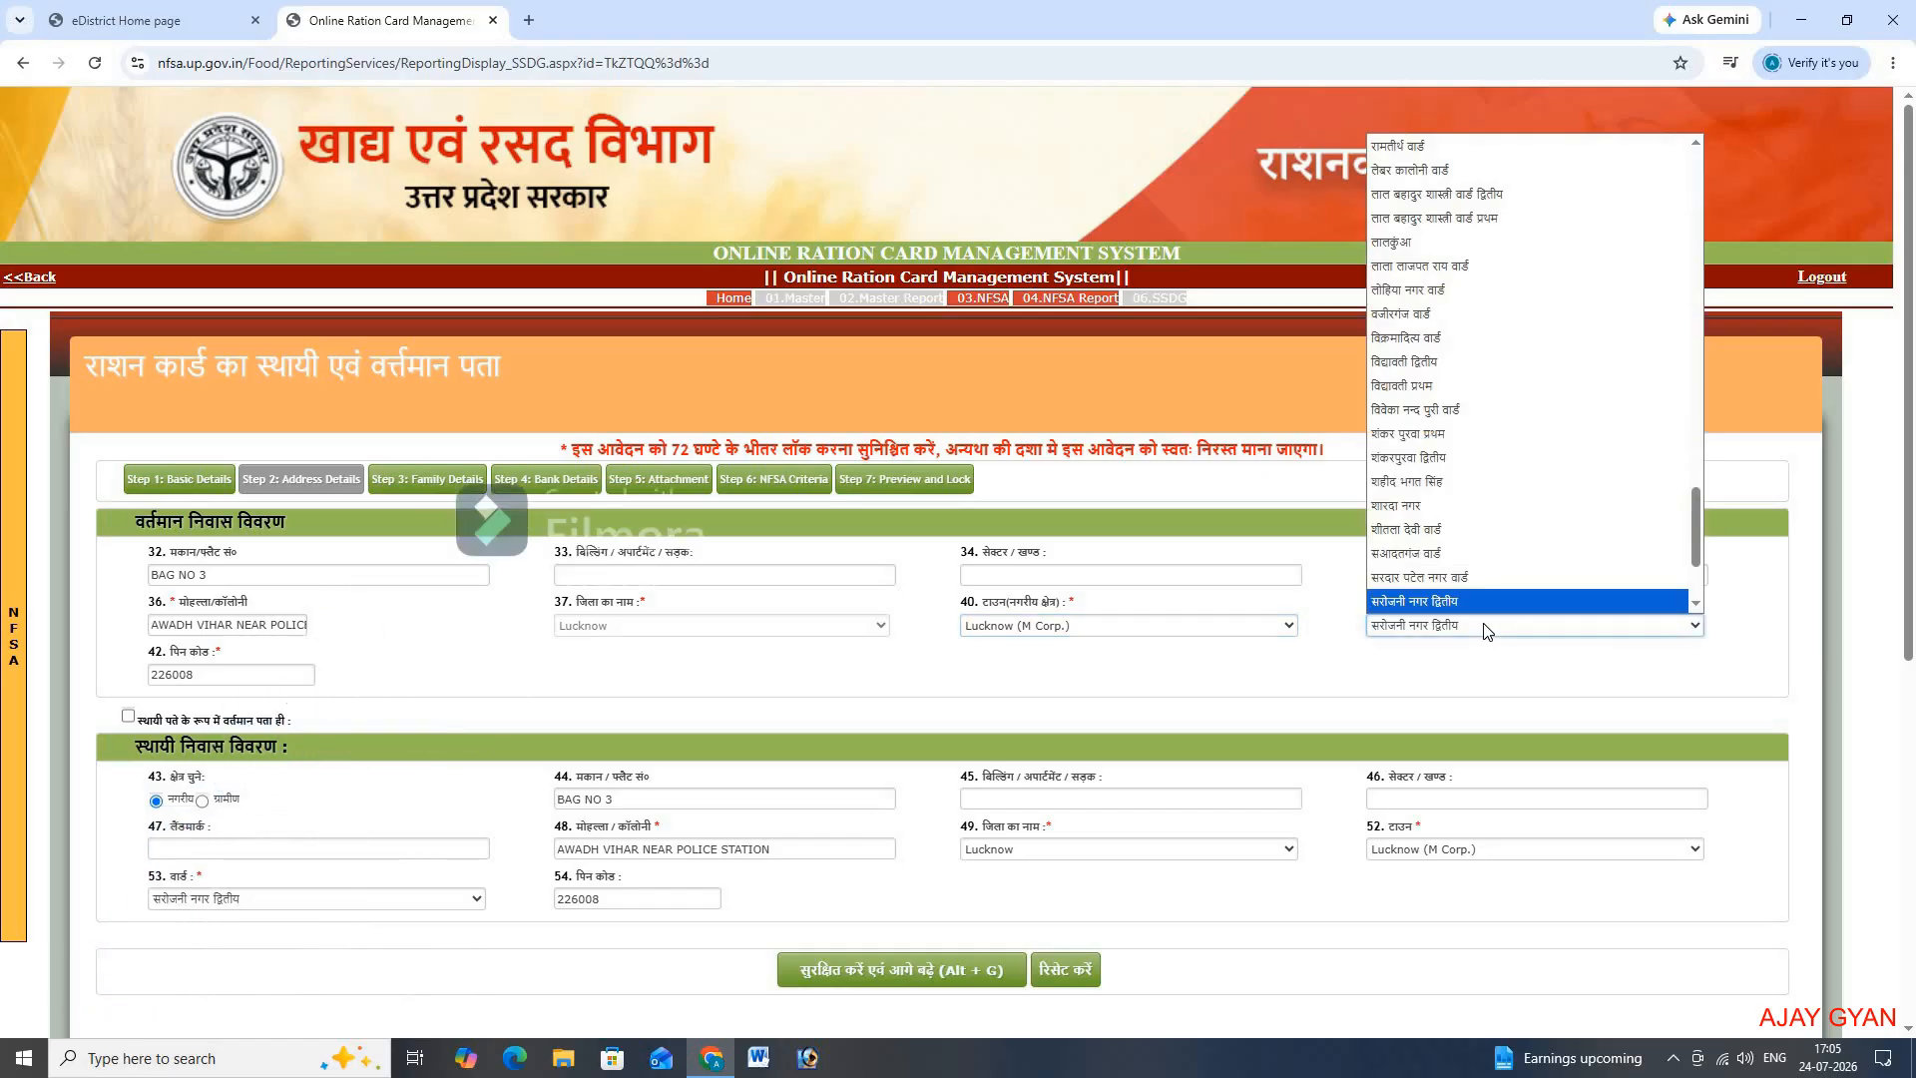
{"action": "left_click", "coordinate": [1486, 626]}
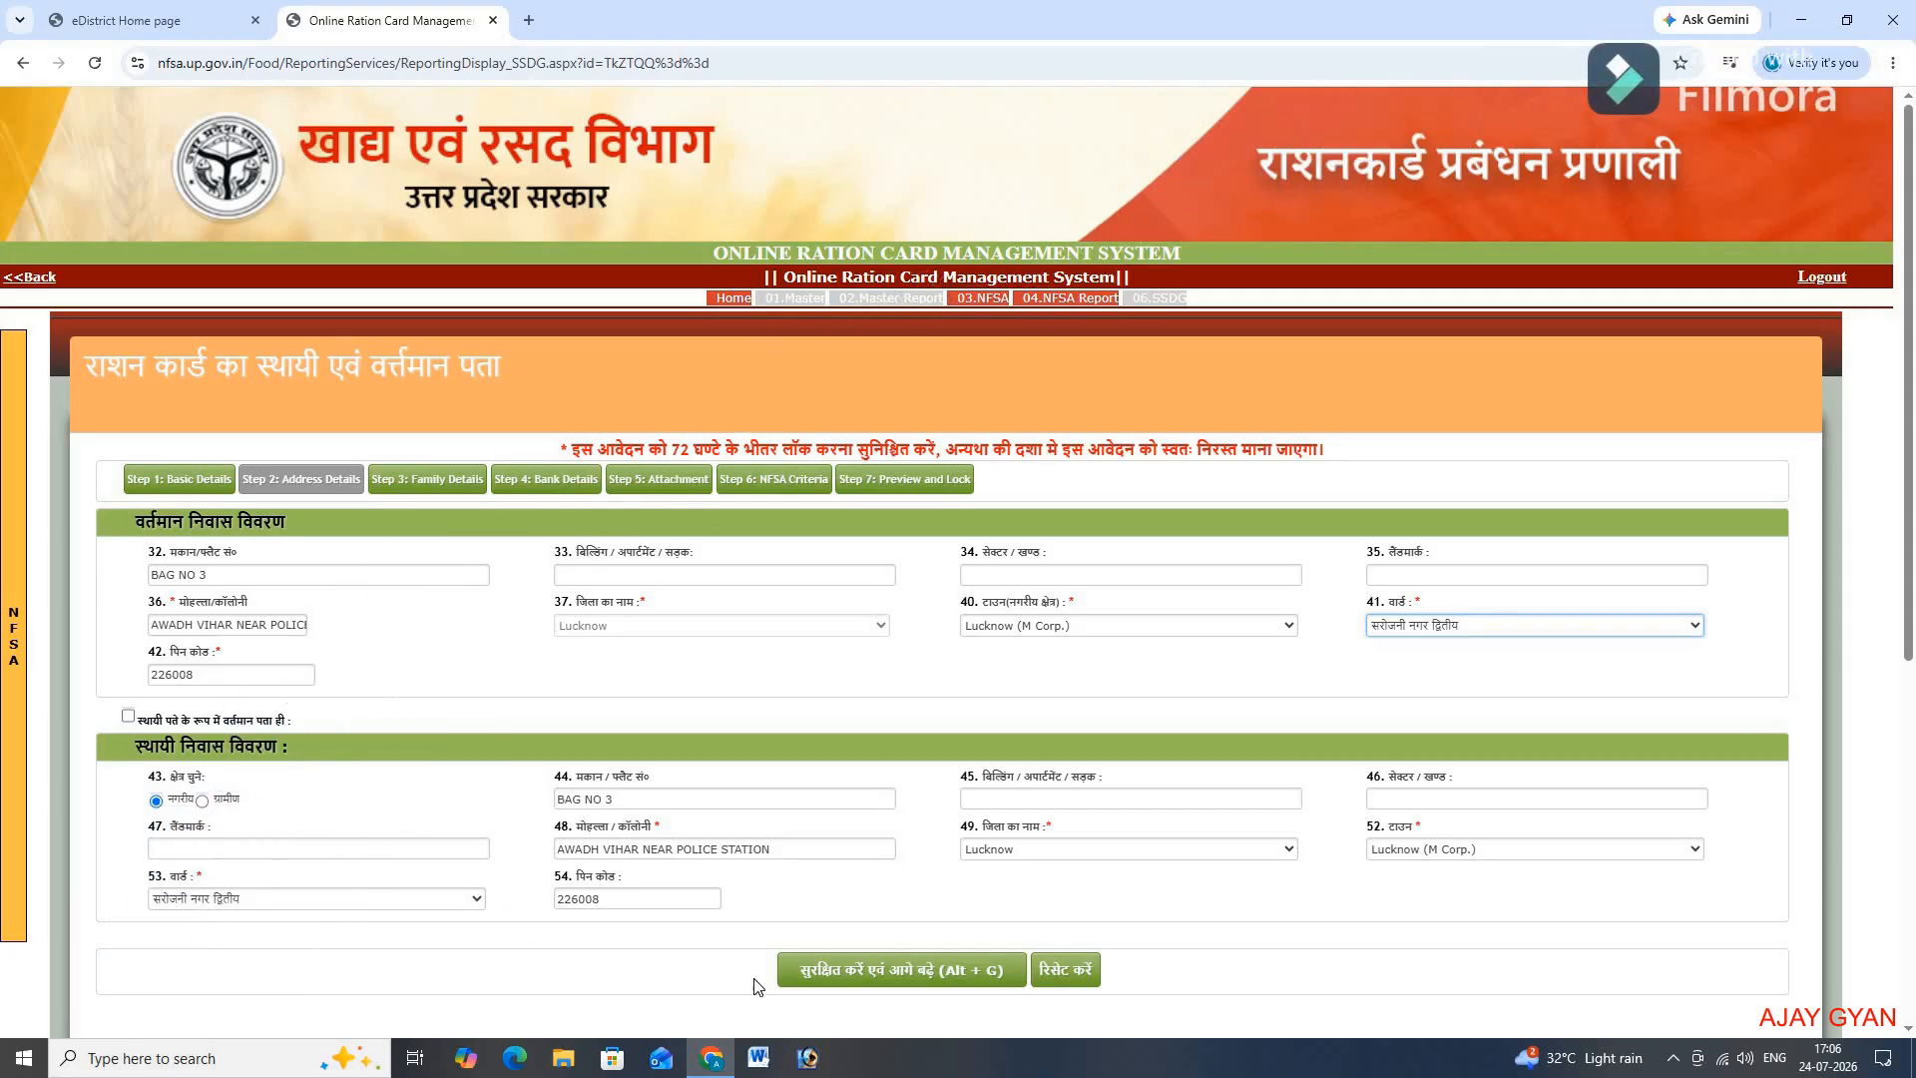
Step: Save the current and permanent address details and continue to the family details
{"action": "left_click", "coordinate": [900, 974]}
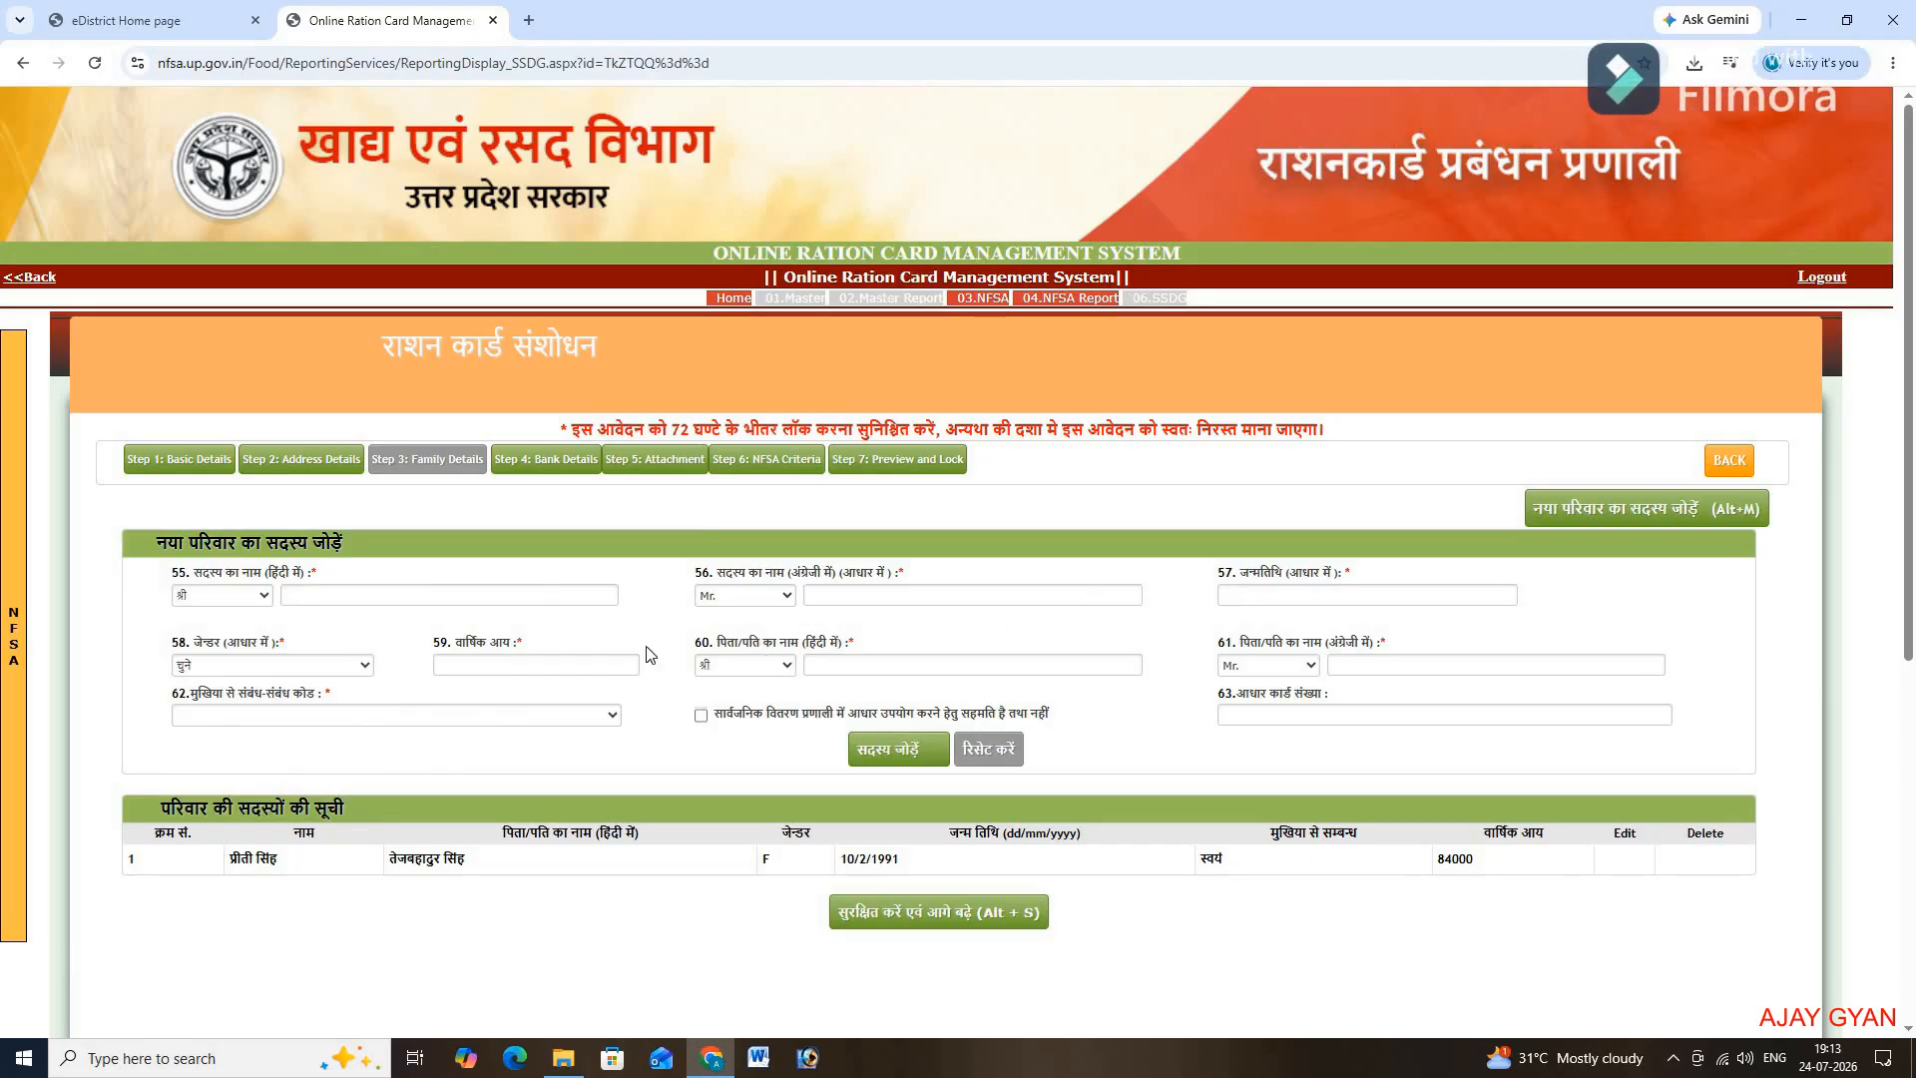
Step: Review the gender, annual income and relationship-to-head fields for the new family member, and mark the consent for Aadhaar use in public distribution
{"action": "left_click", "coordinate": [361, 667]}
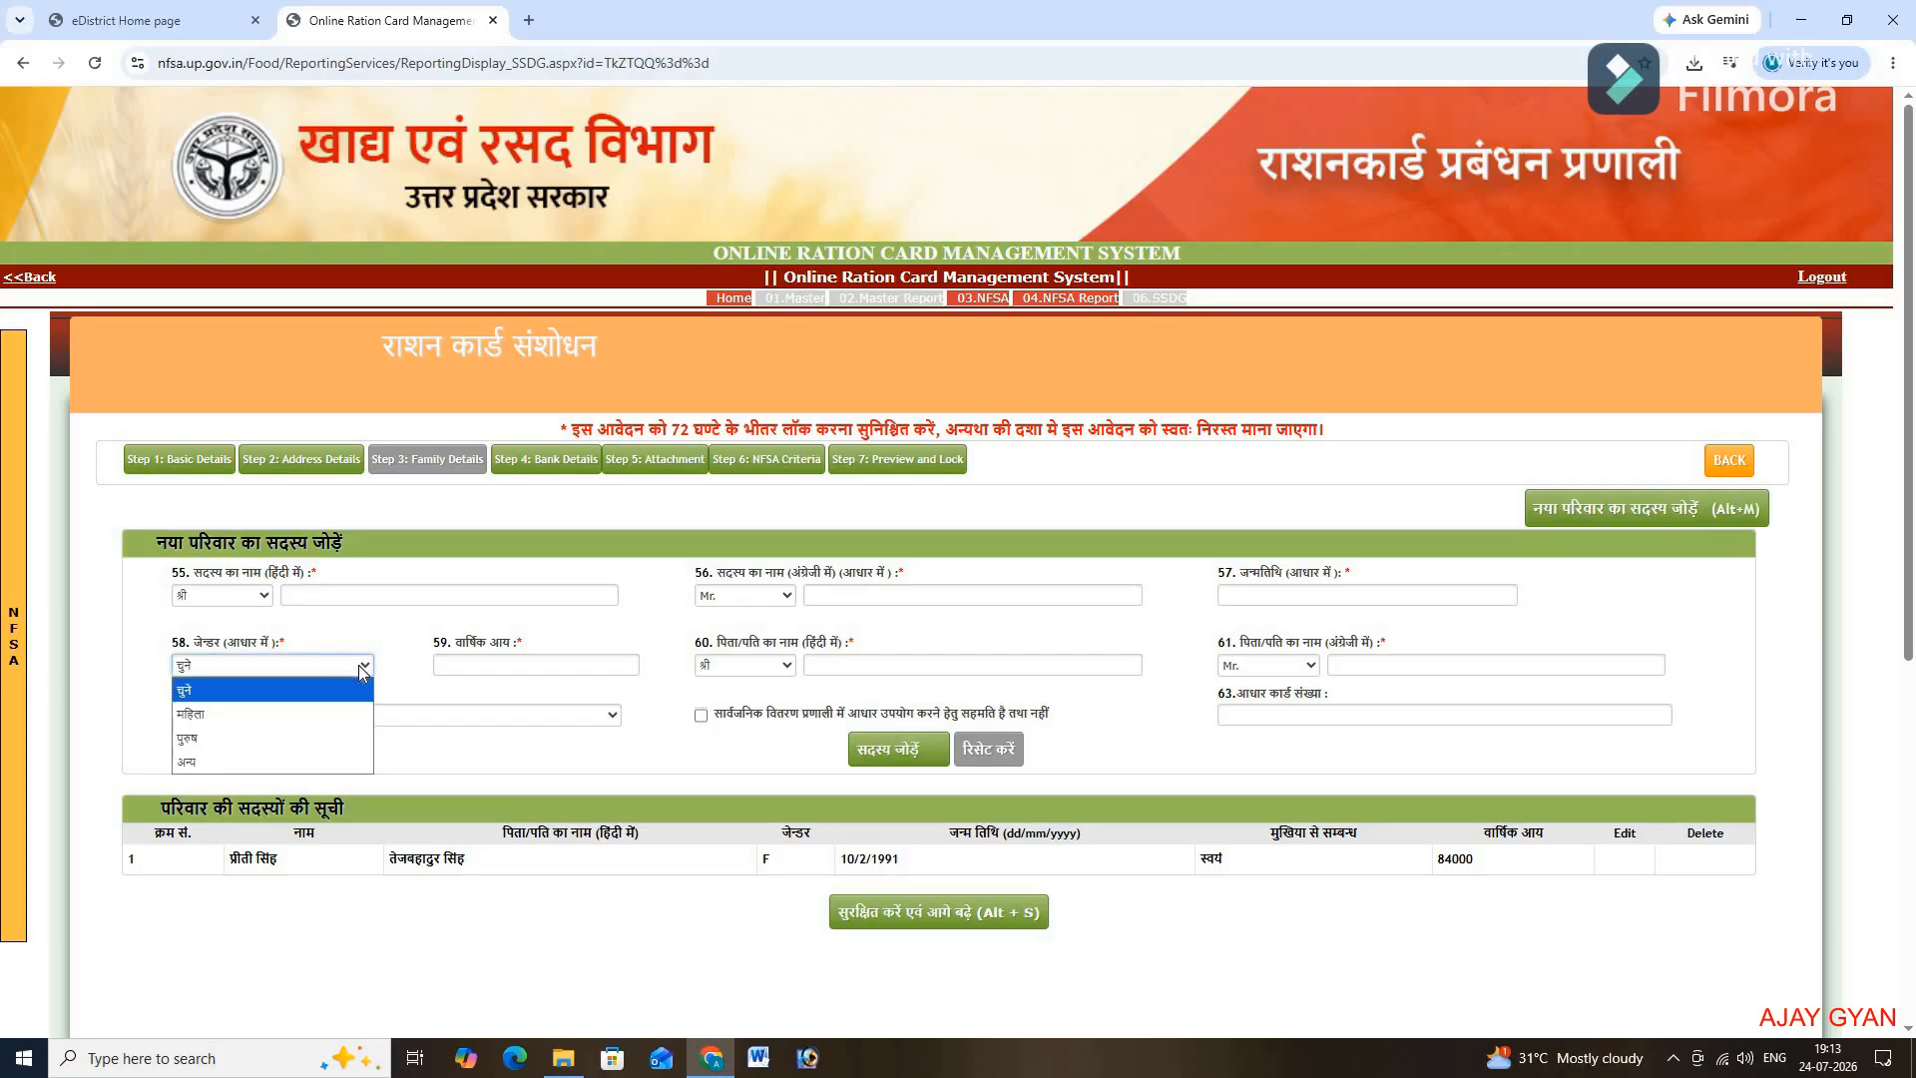
{"action": "left_click", "coordinate": [358, 665]}
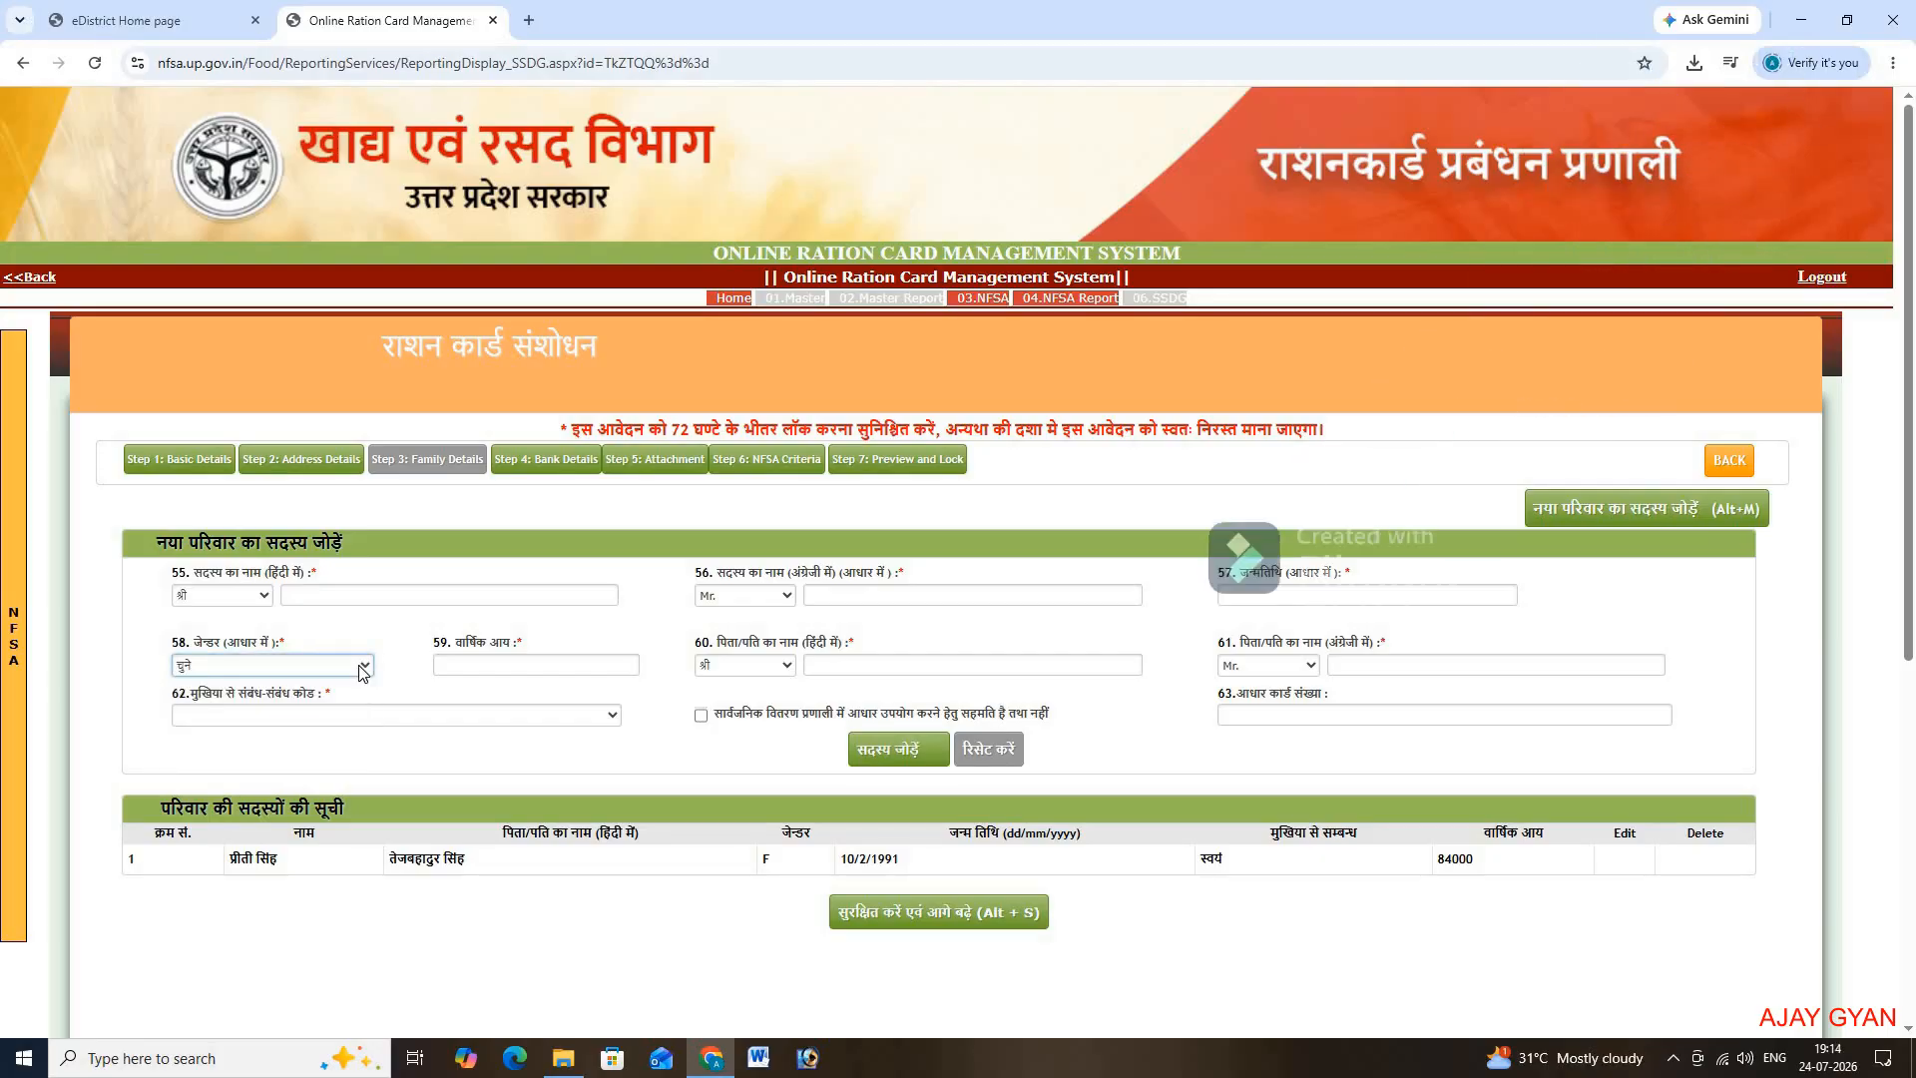
{"action": "left_click", "coordinate": [490, 667]}
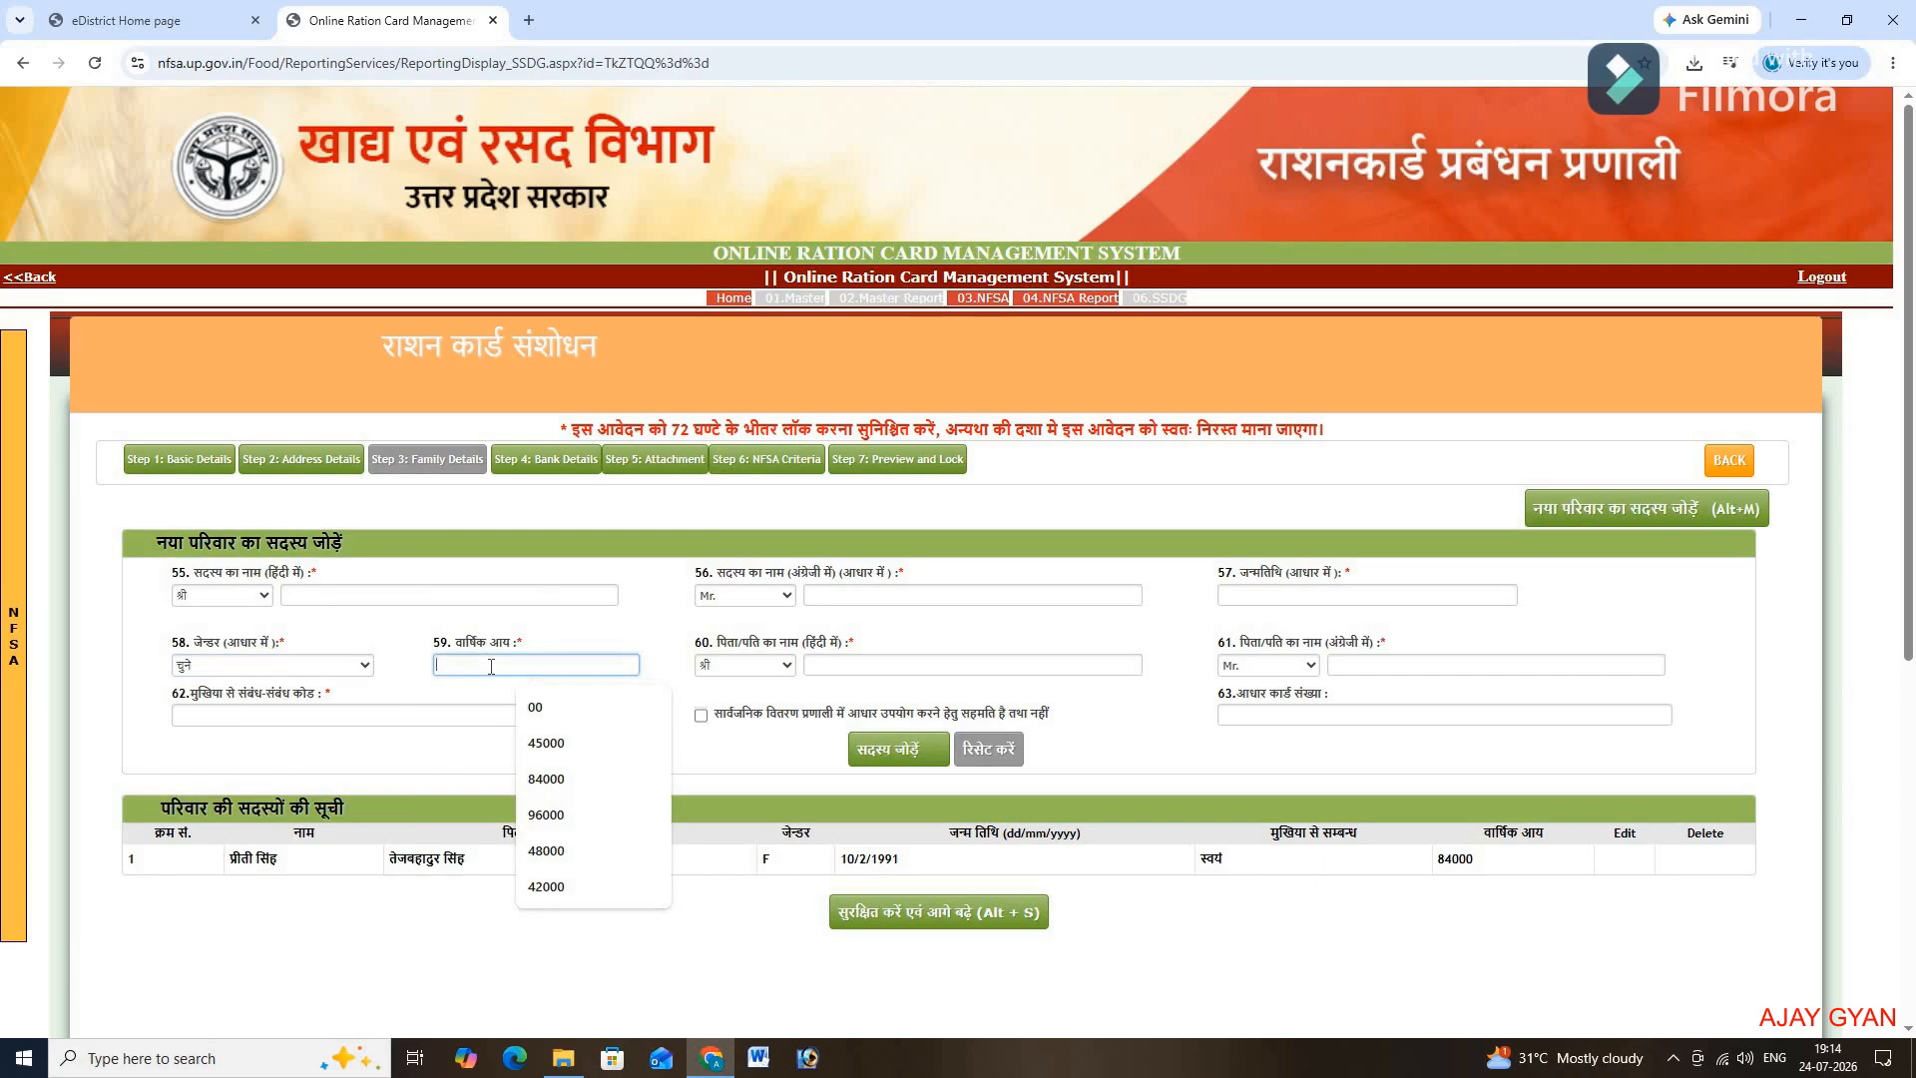
{"action": "left_click", "coordinate": [595, 633]}
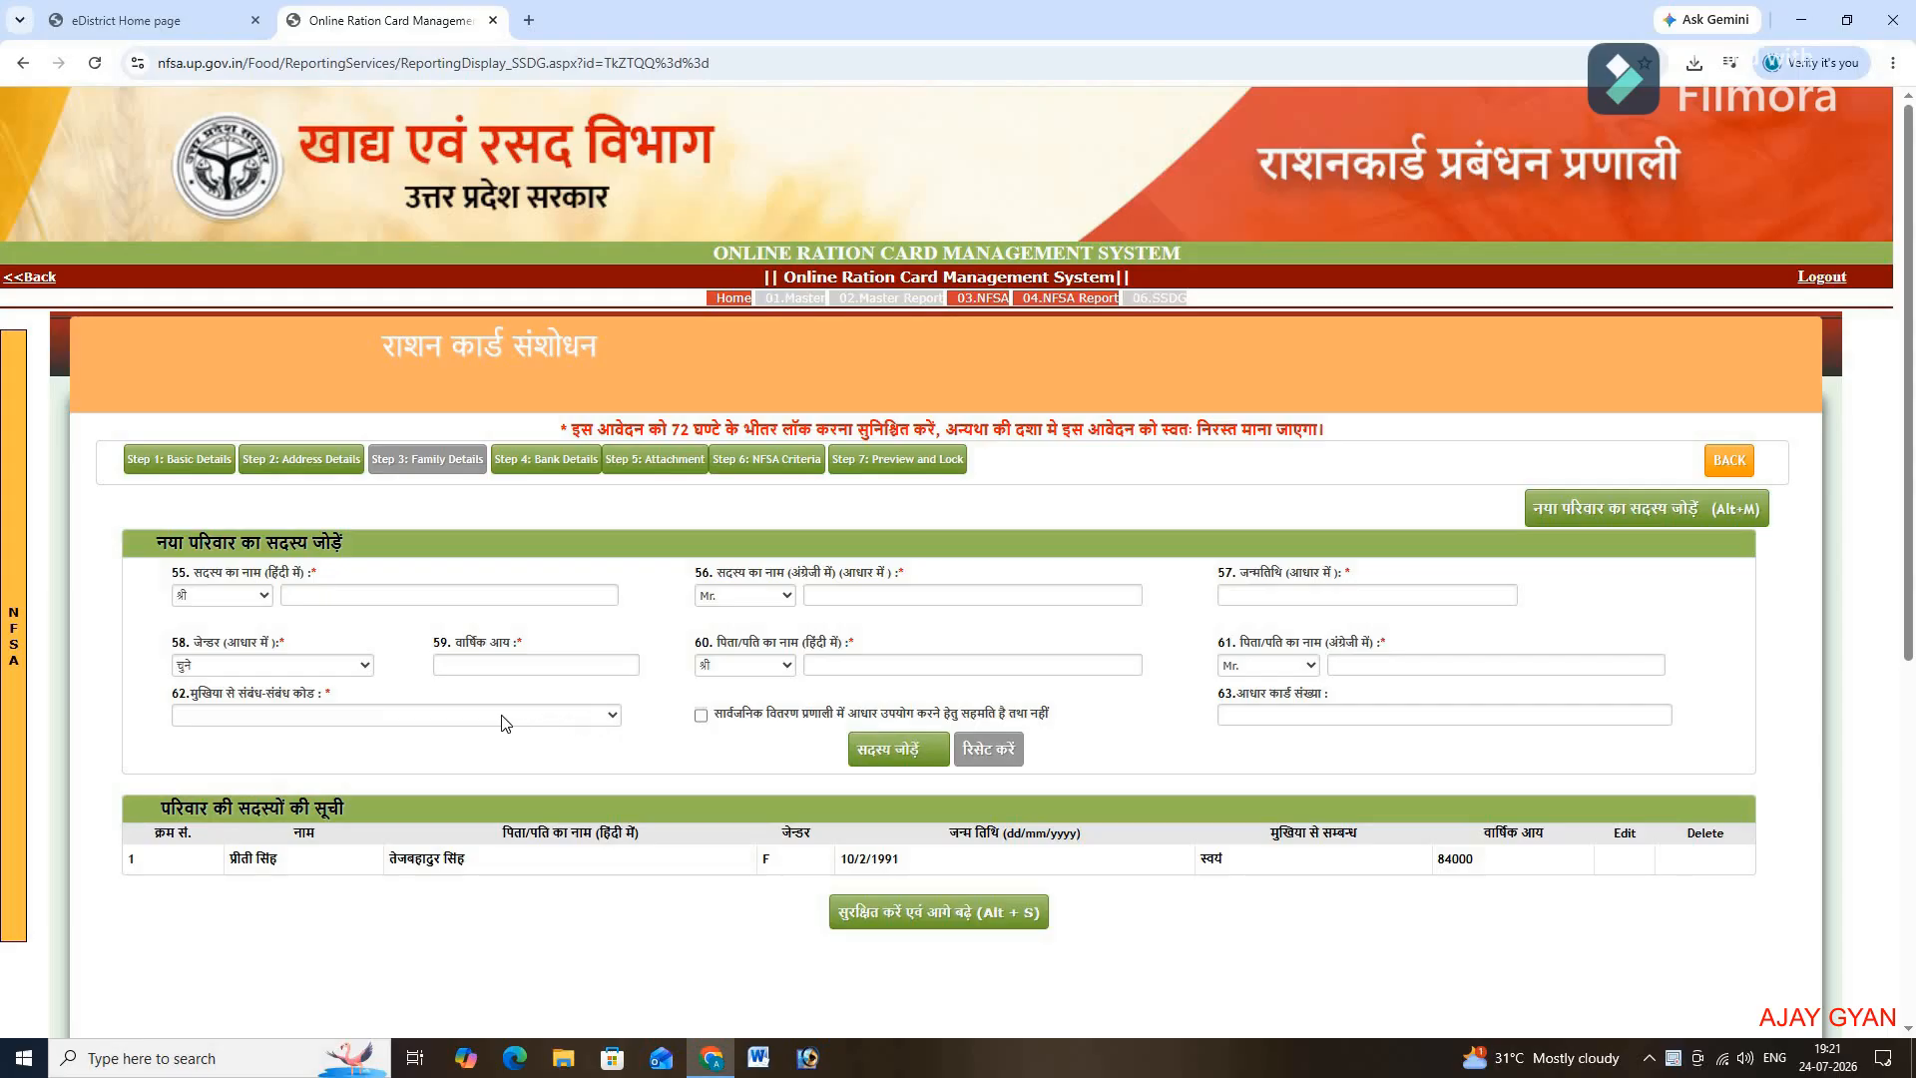
{"action": "left_click", "coordinate": [596, 719]}
{"action": "left_click", "coordinate": [595, 718]}
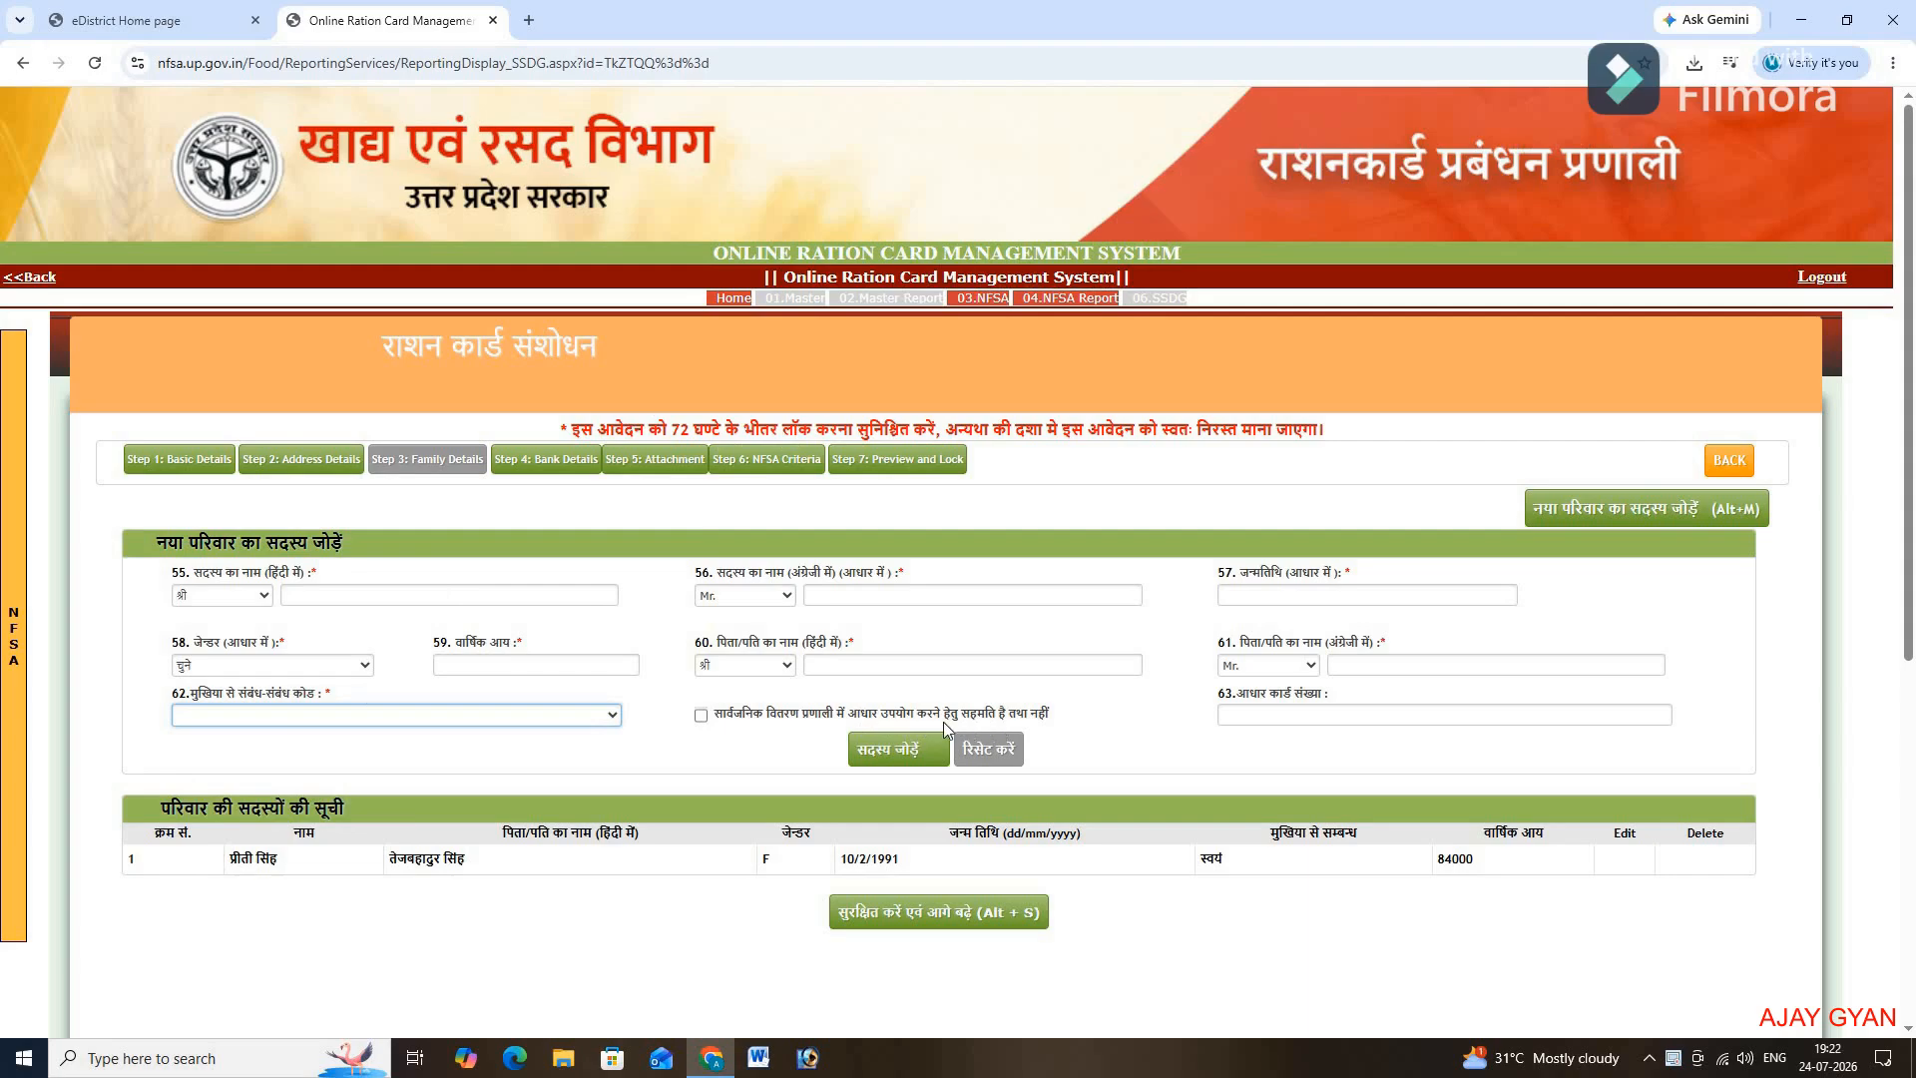
{"action": "left_click", "coordinate": [702, 715]}
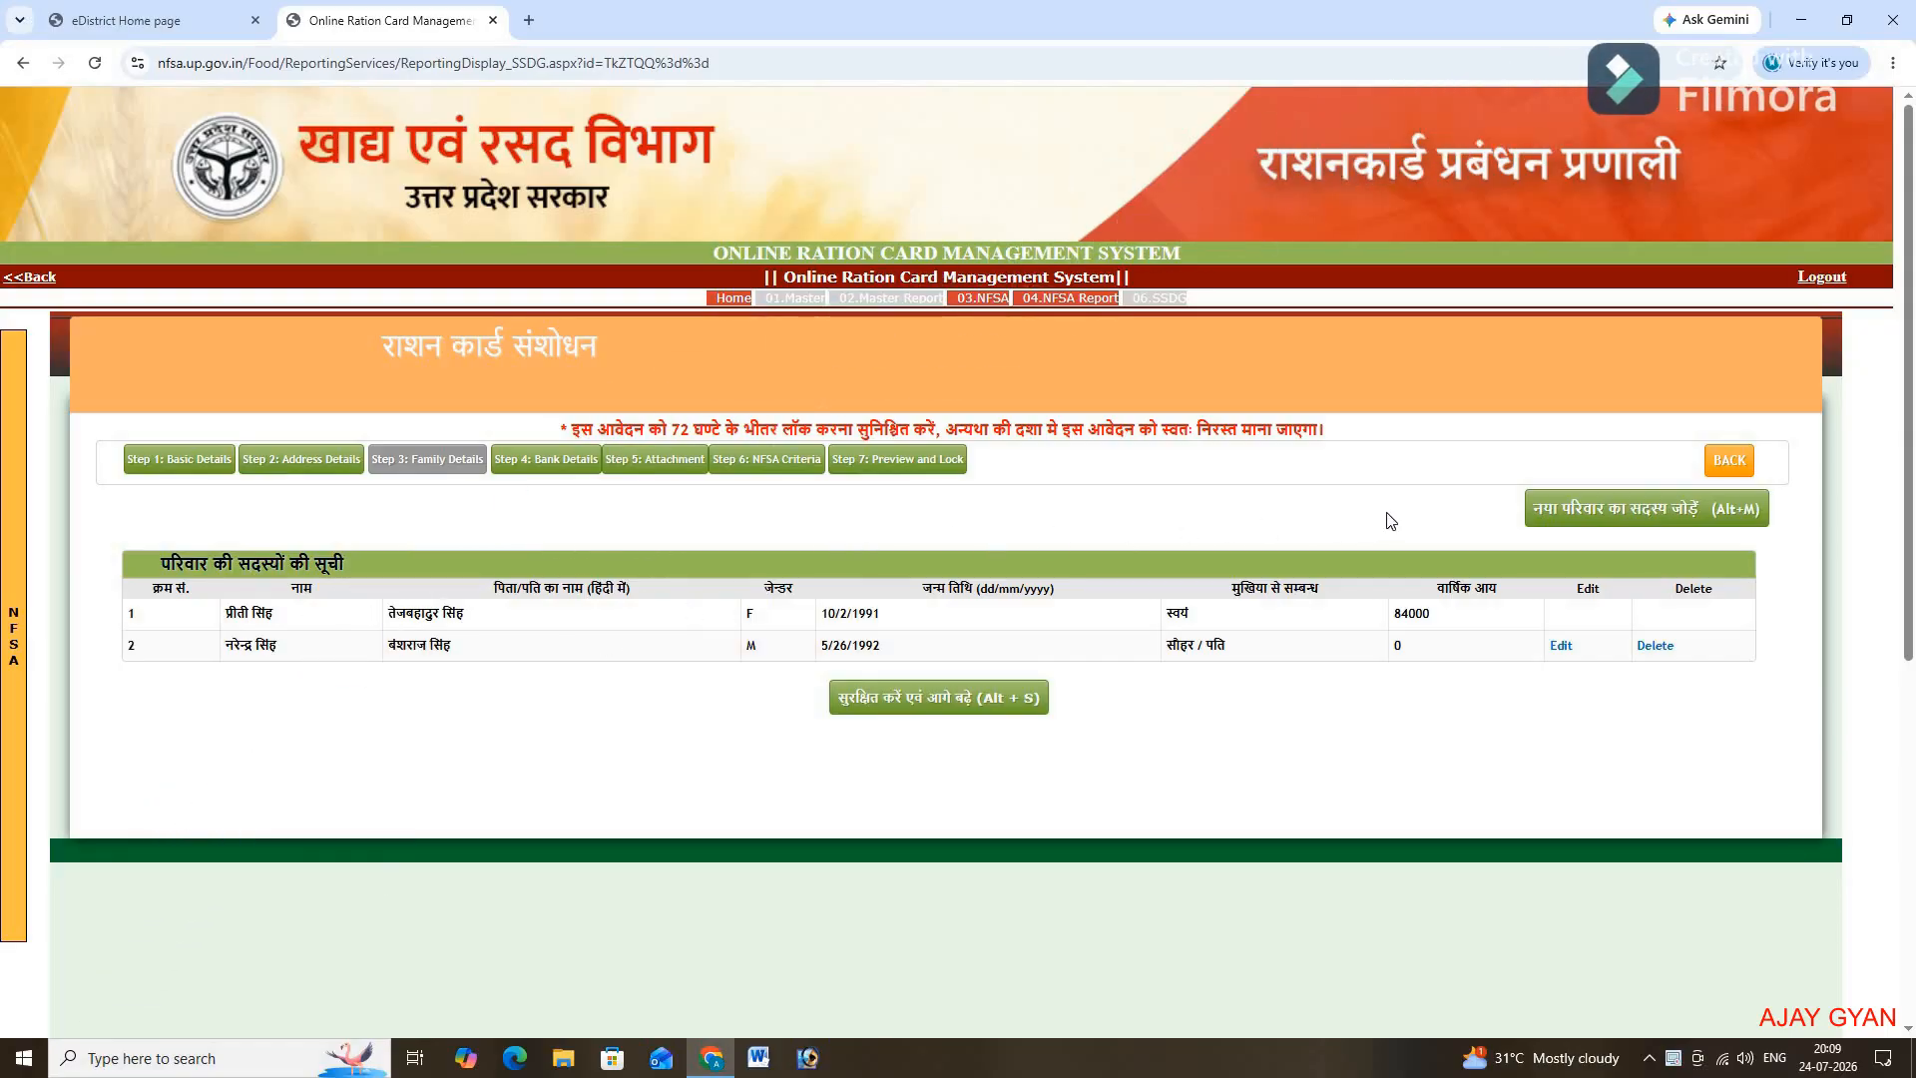
Step: Open a blank entry for another family member, and save the family details to continue to the bank details
{"action": "left_click", "coordinate": [1592, 518]}
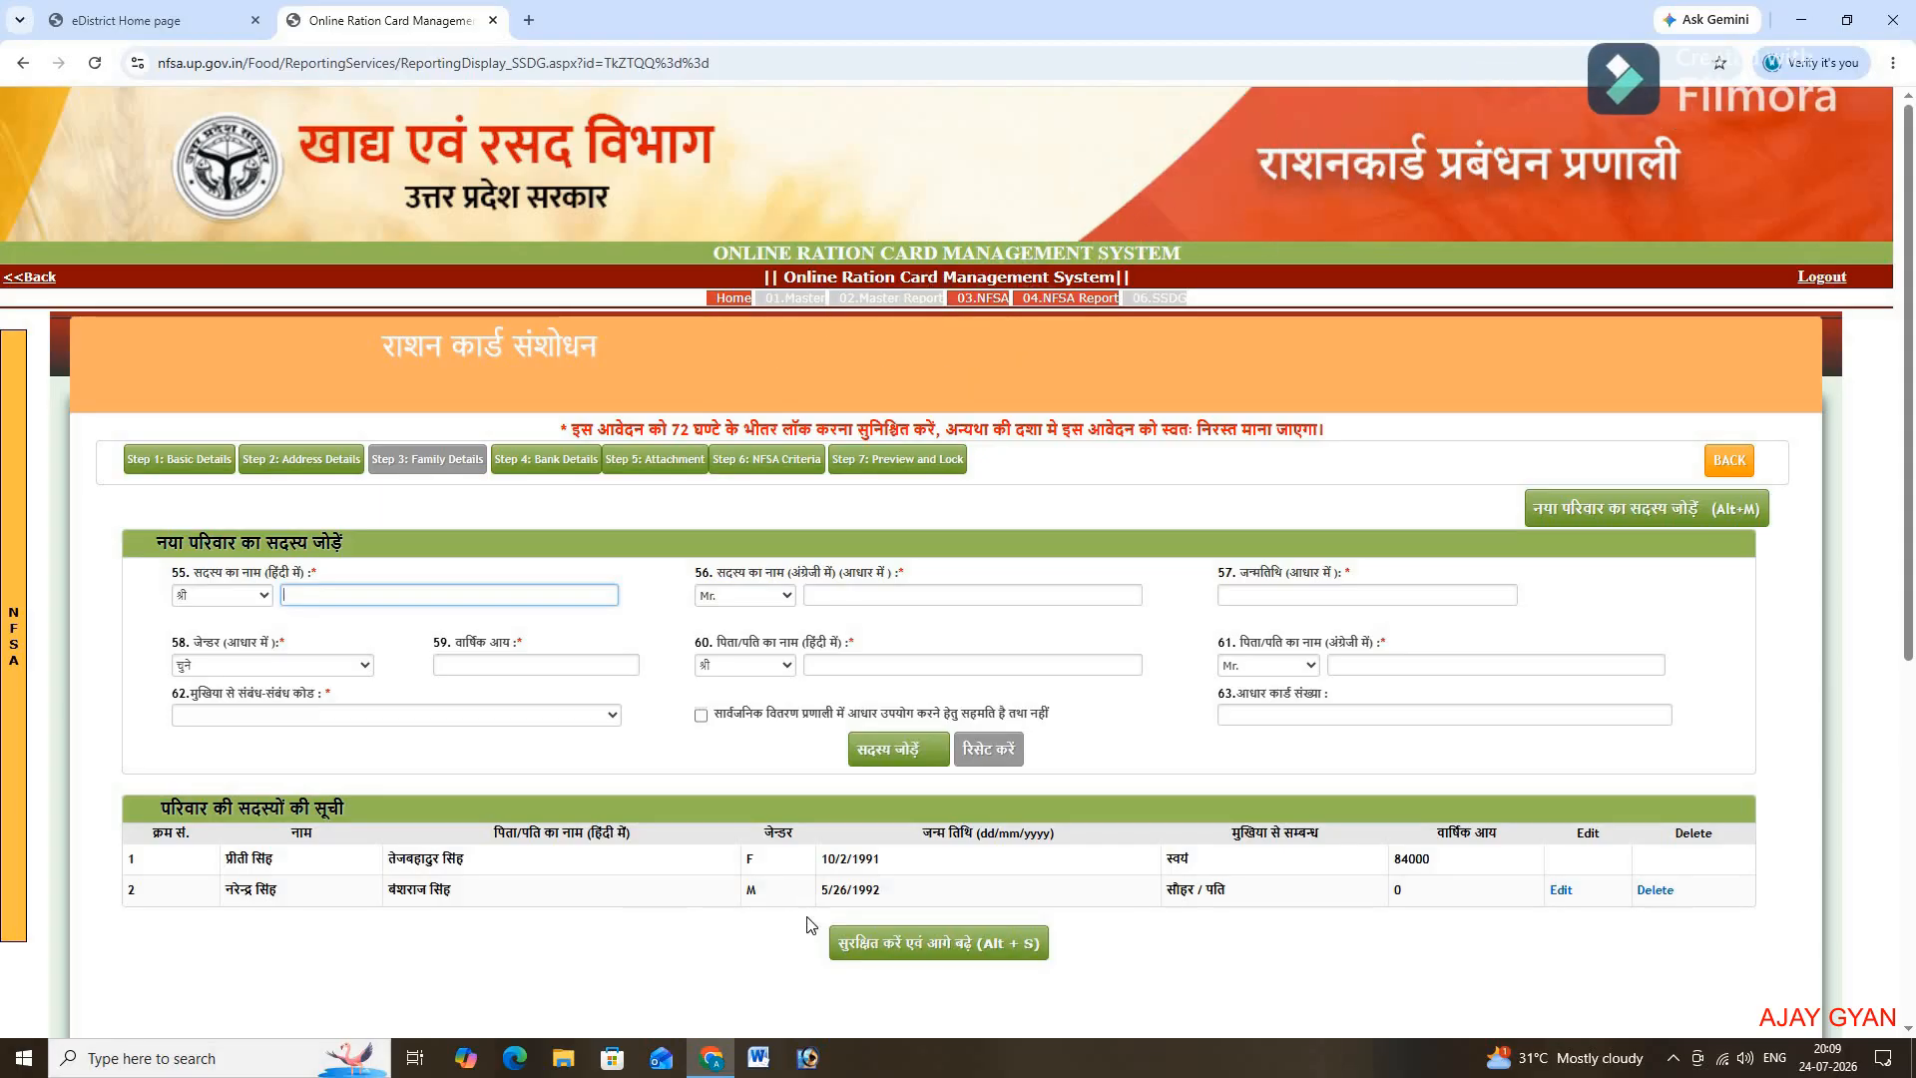
{"action": "left_click", "coordinate": [910, 947]}
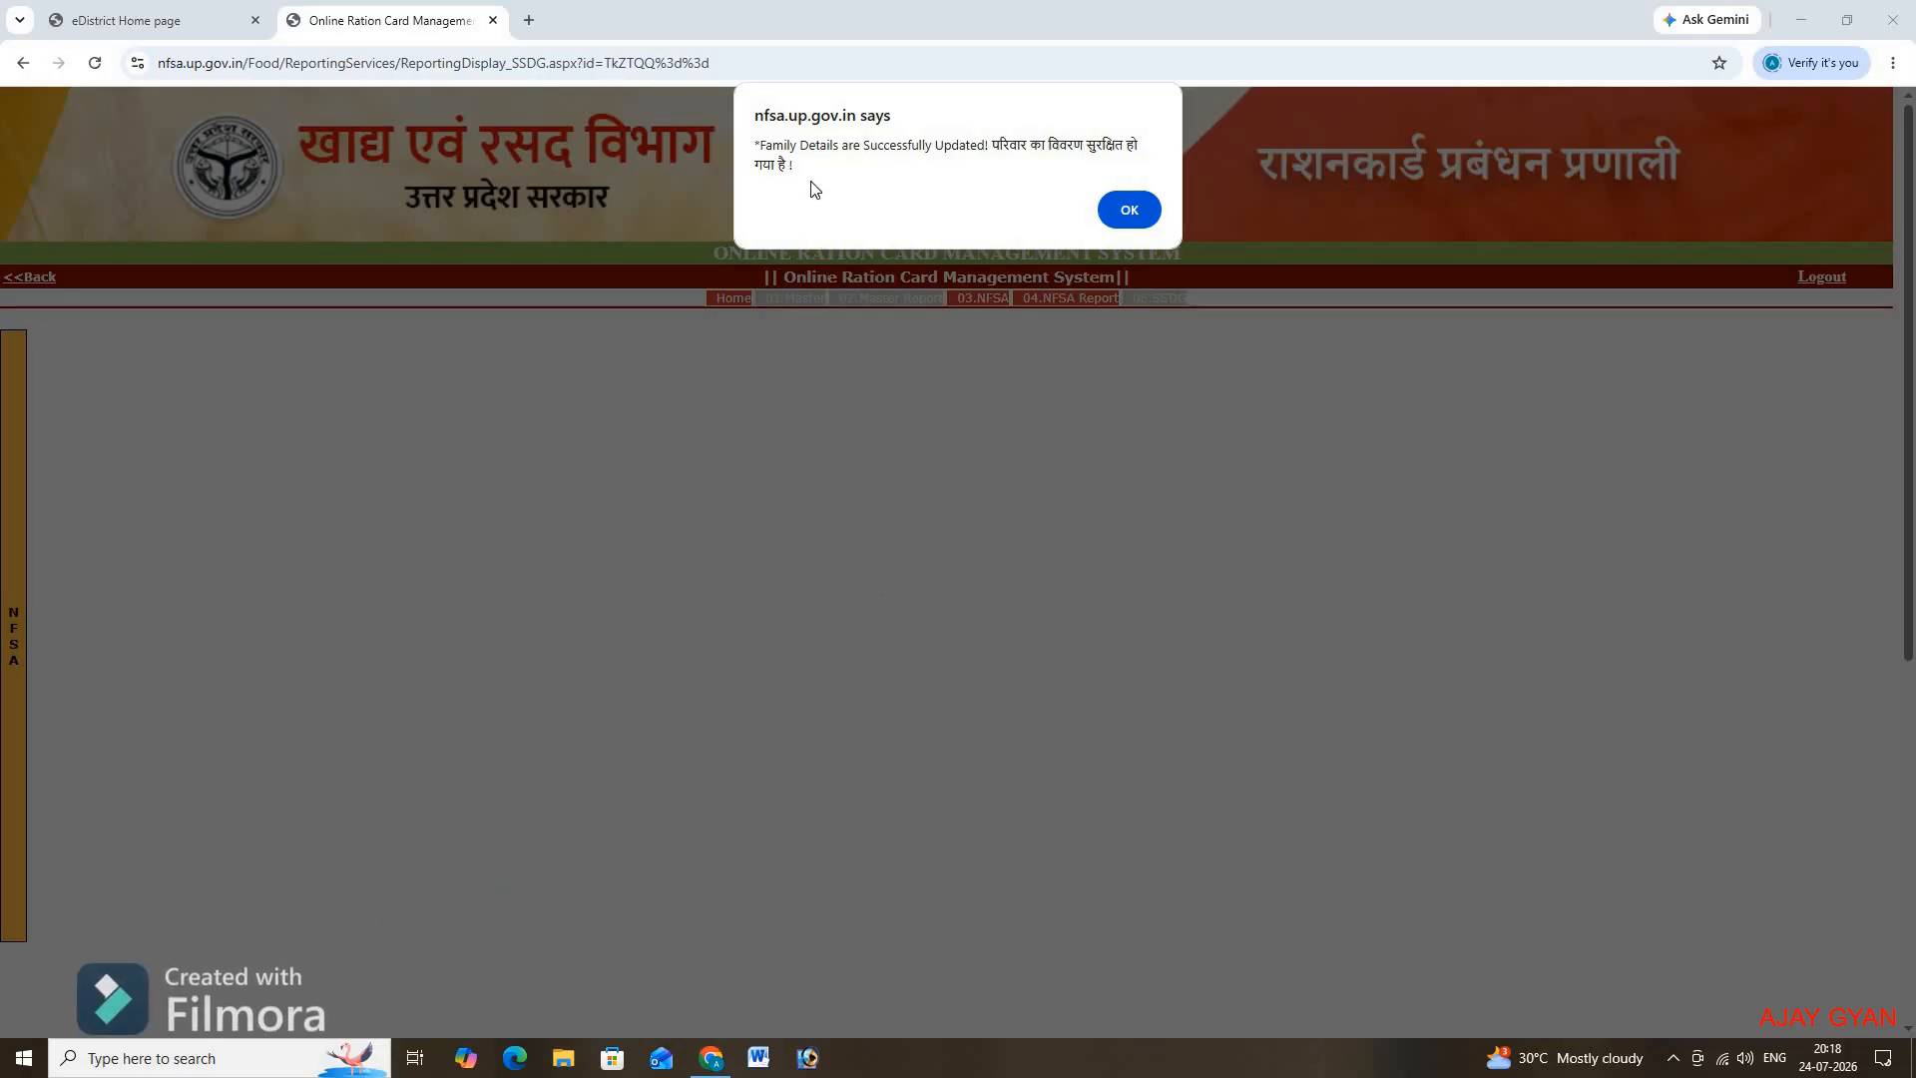
{"action": "left_click", "coordinate": [1127, 210]}
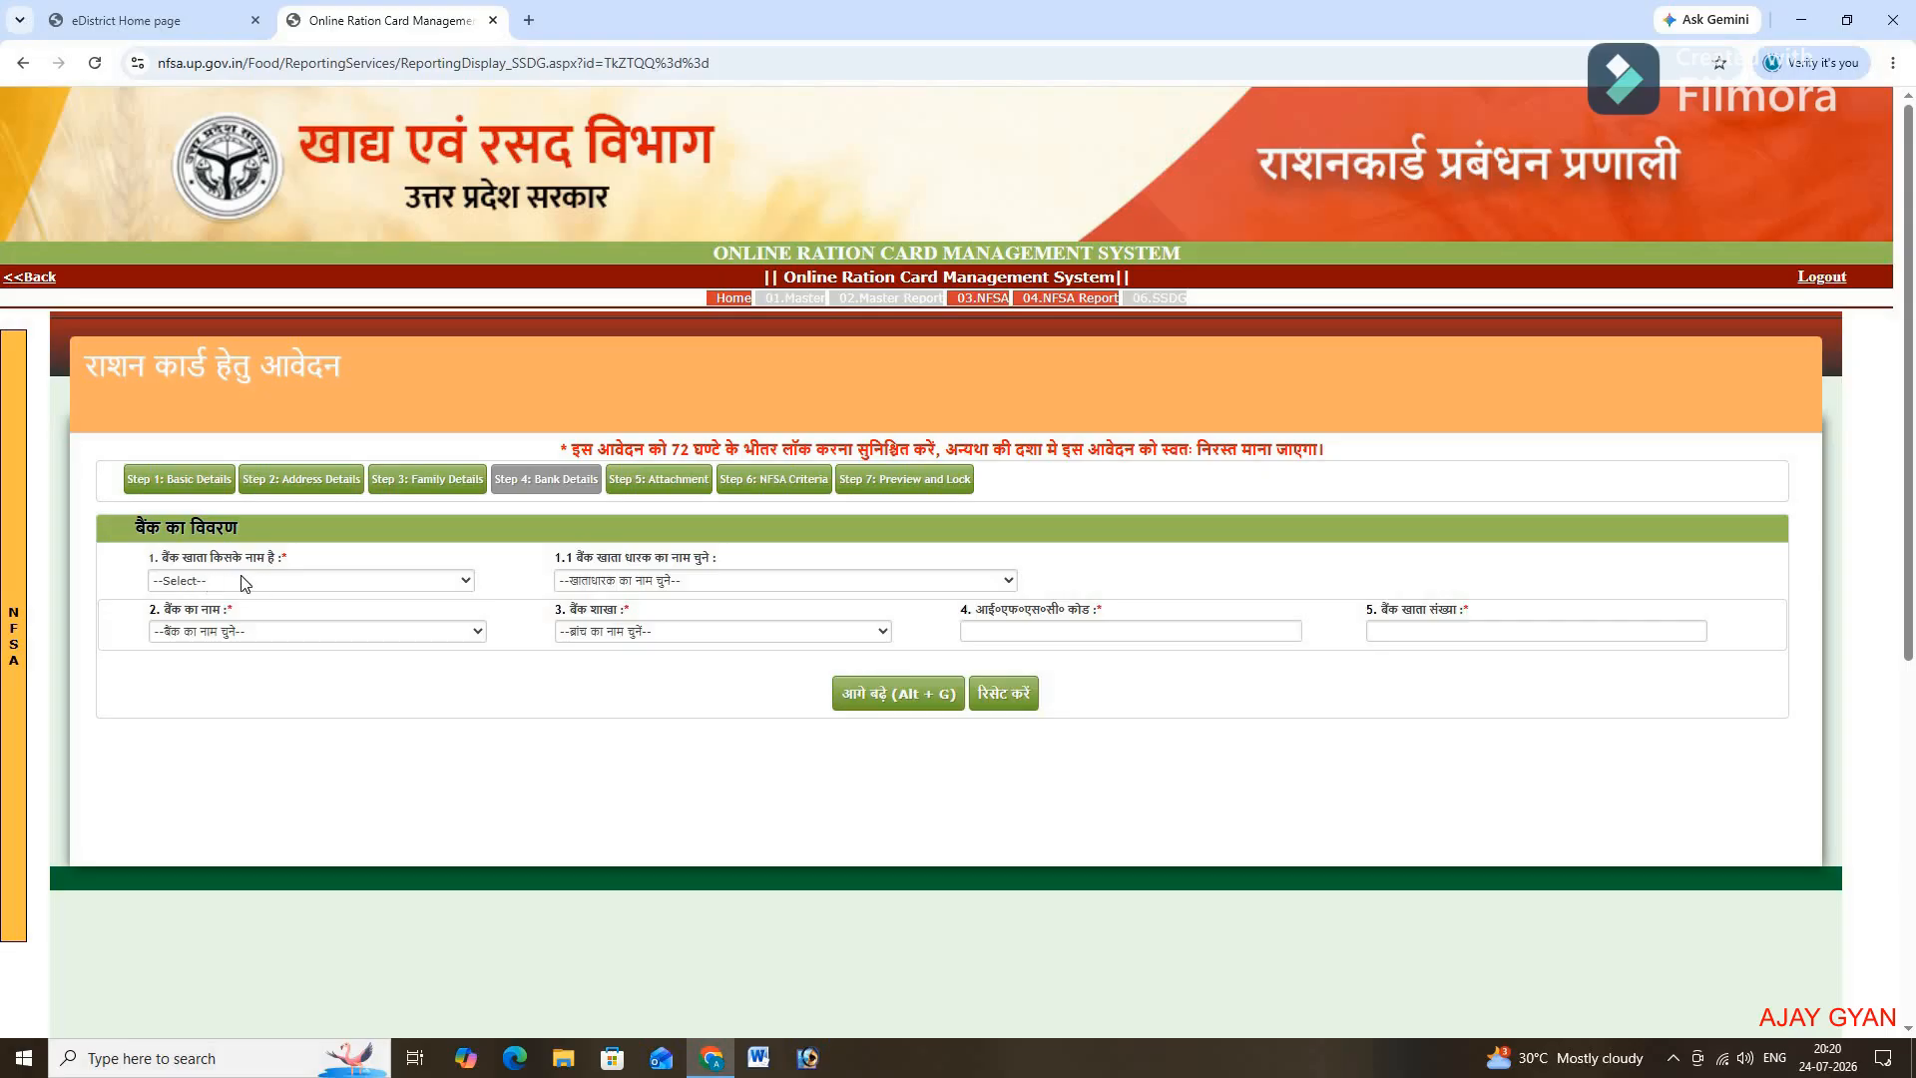
Step: Set the bank account holder to मुखिया(स्वयं) के नाम, with Punjab National Bank as the bank and Alambagh as the branch
{"action": "left_click", "coordinate": [265, 584]}
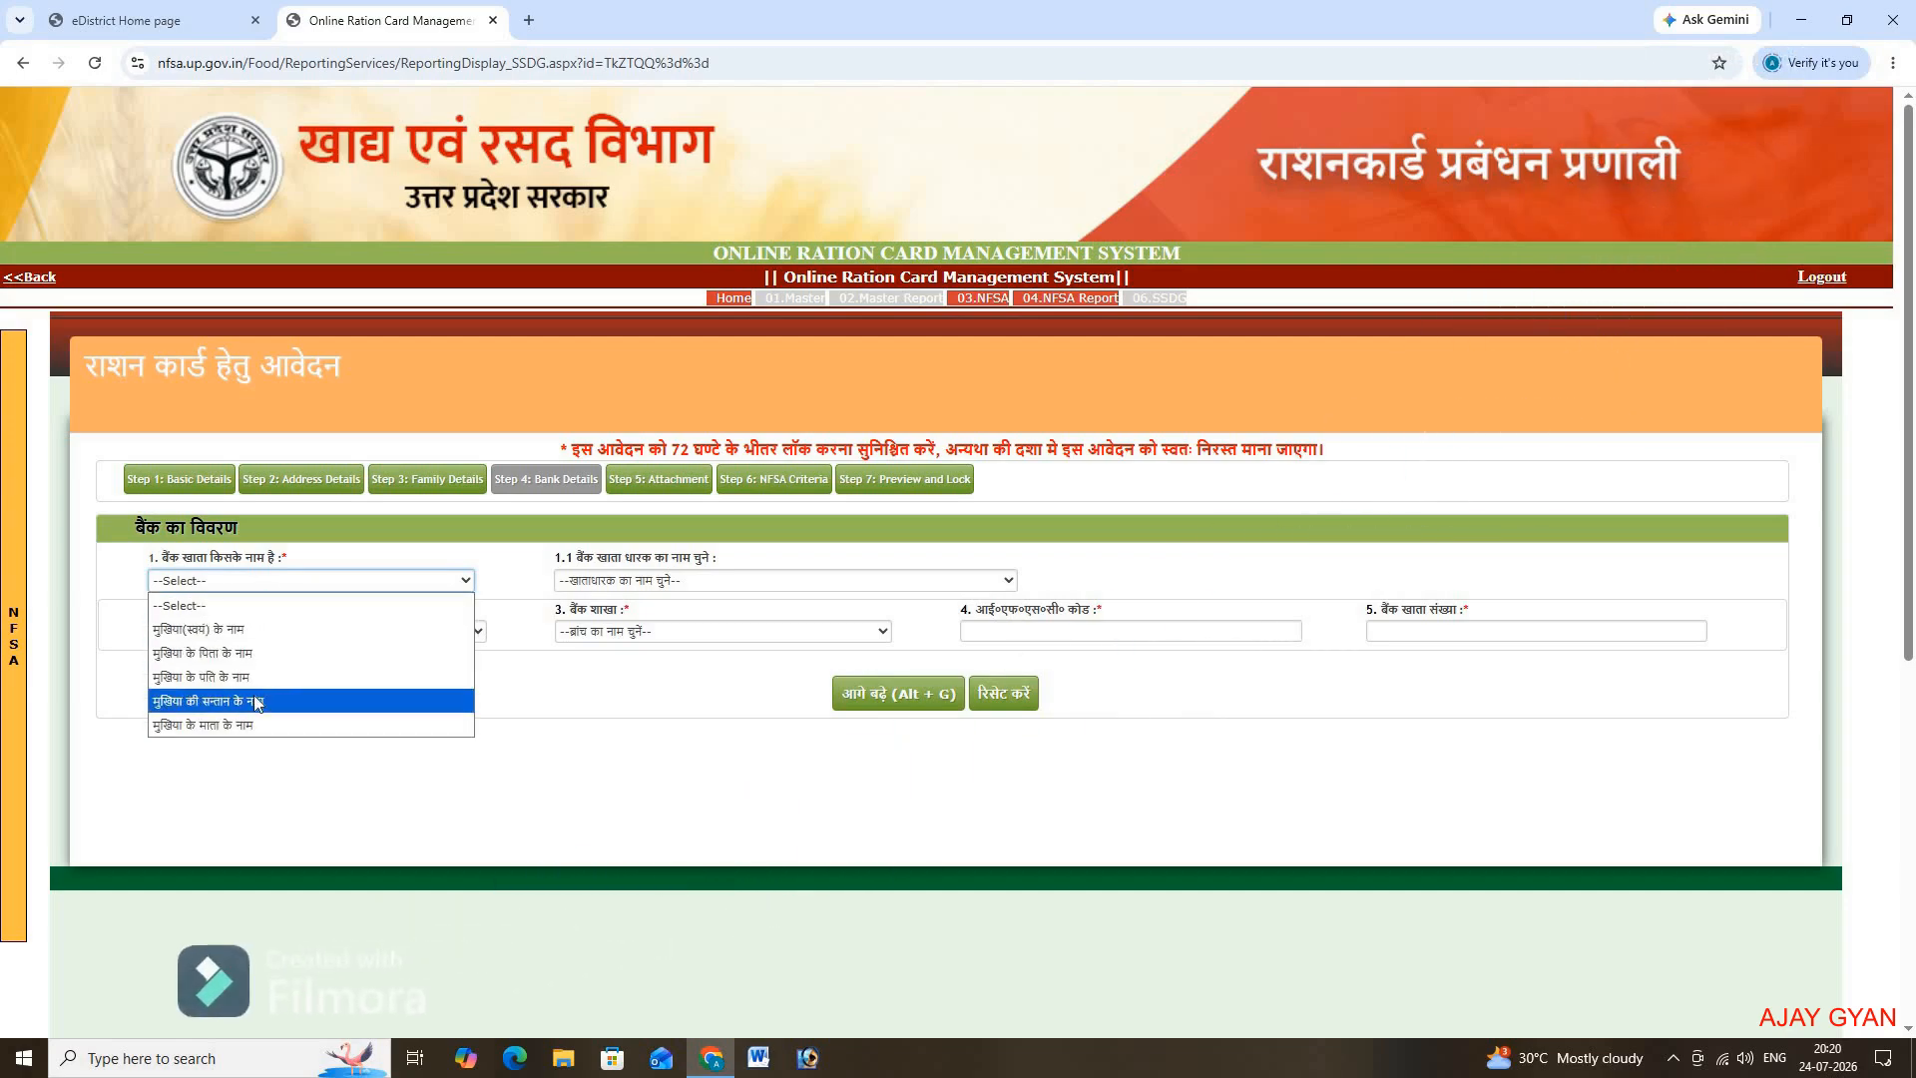
{"action": "left_click", "coordinate": [258, 628]}
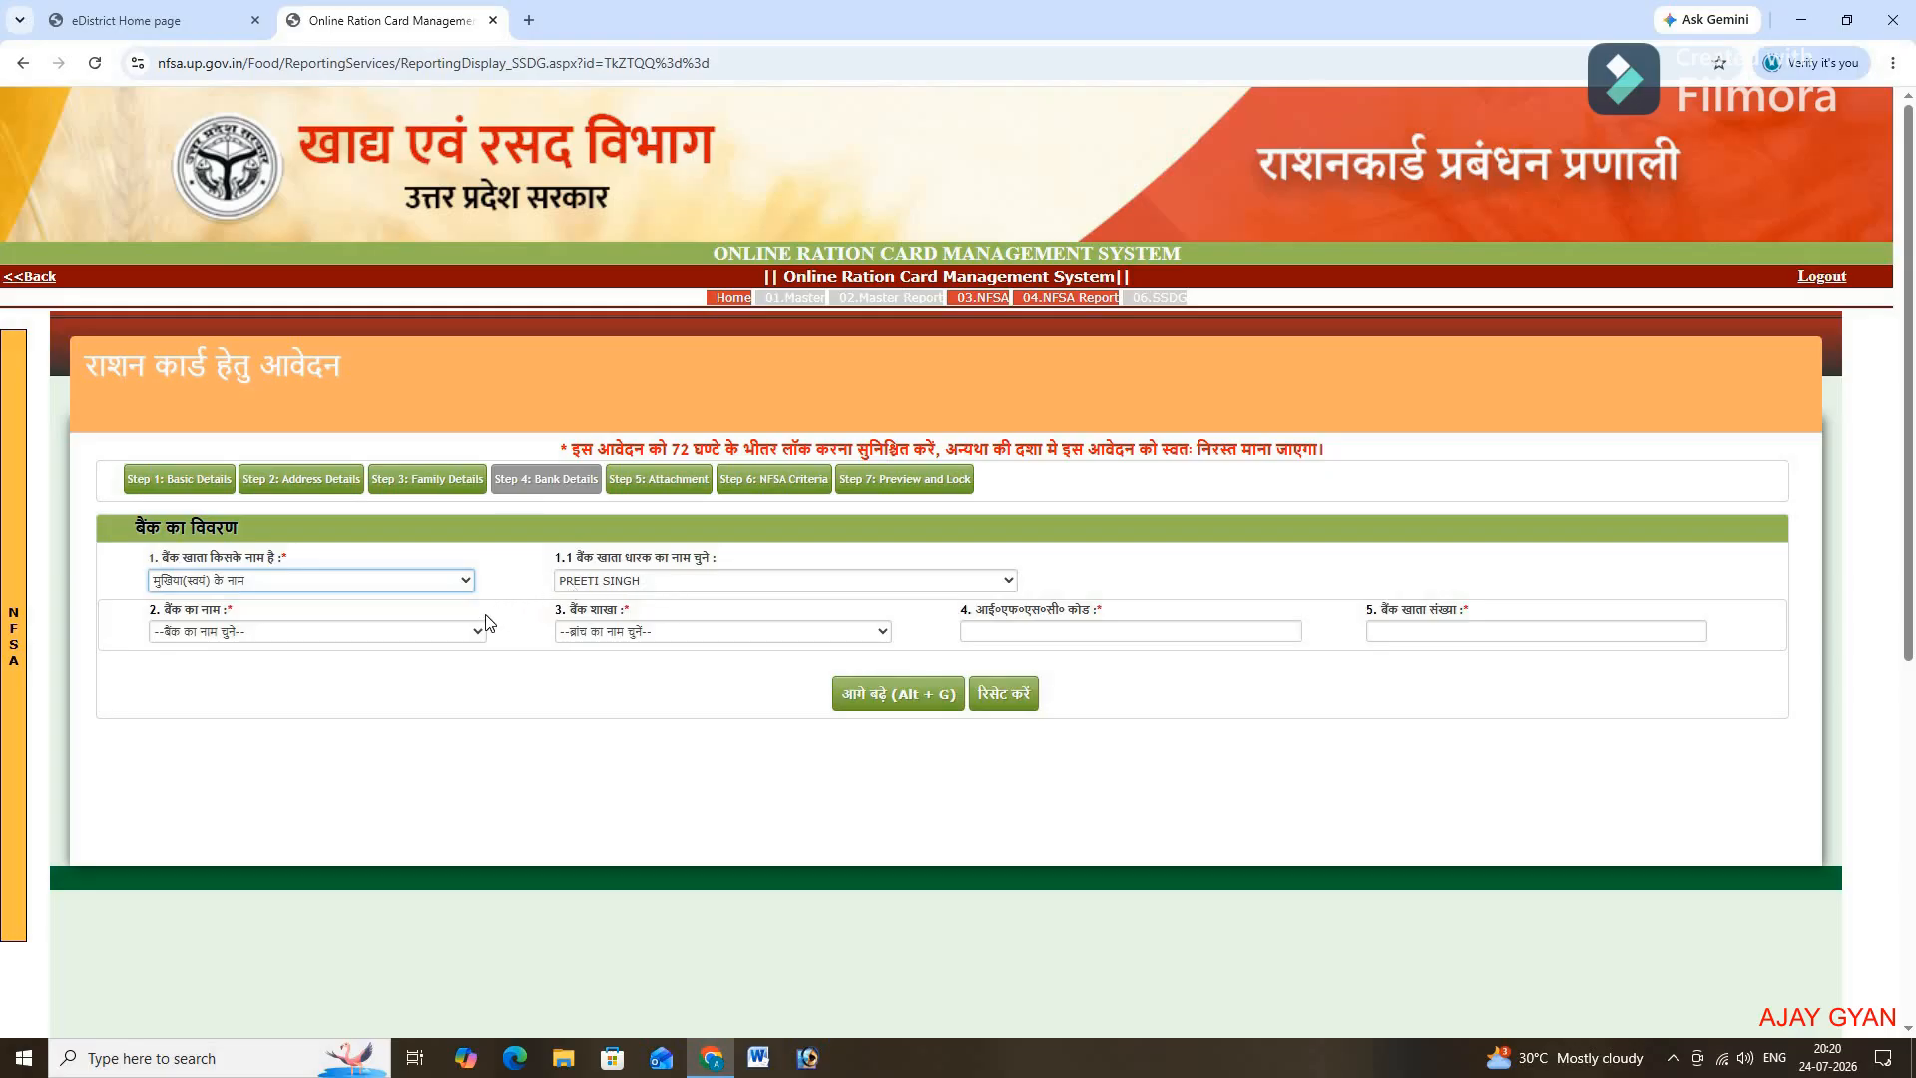
{"action": "left_click", "coordinate": [363, 631]}
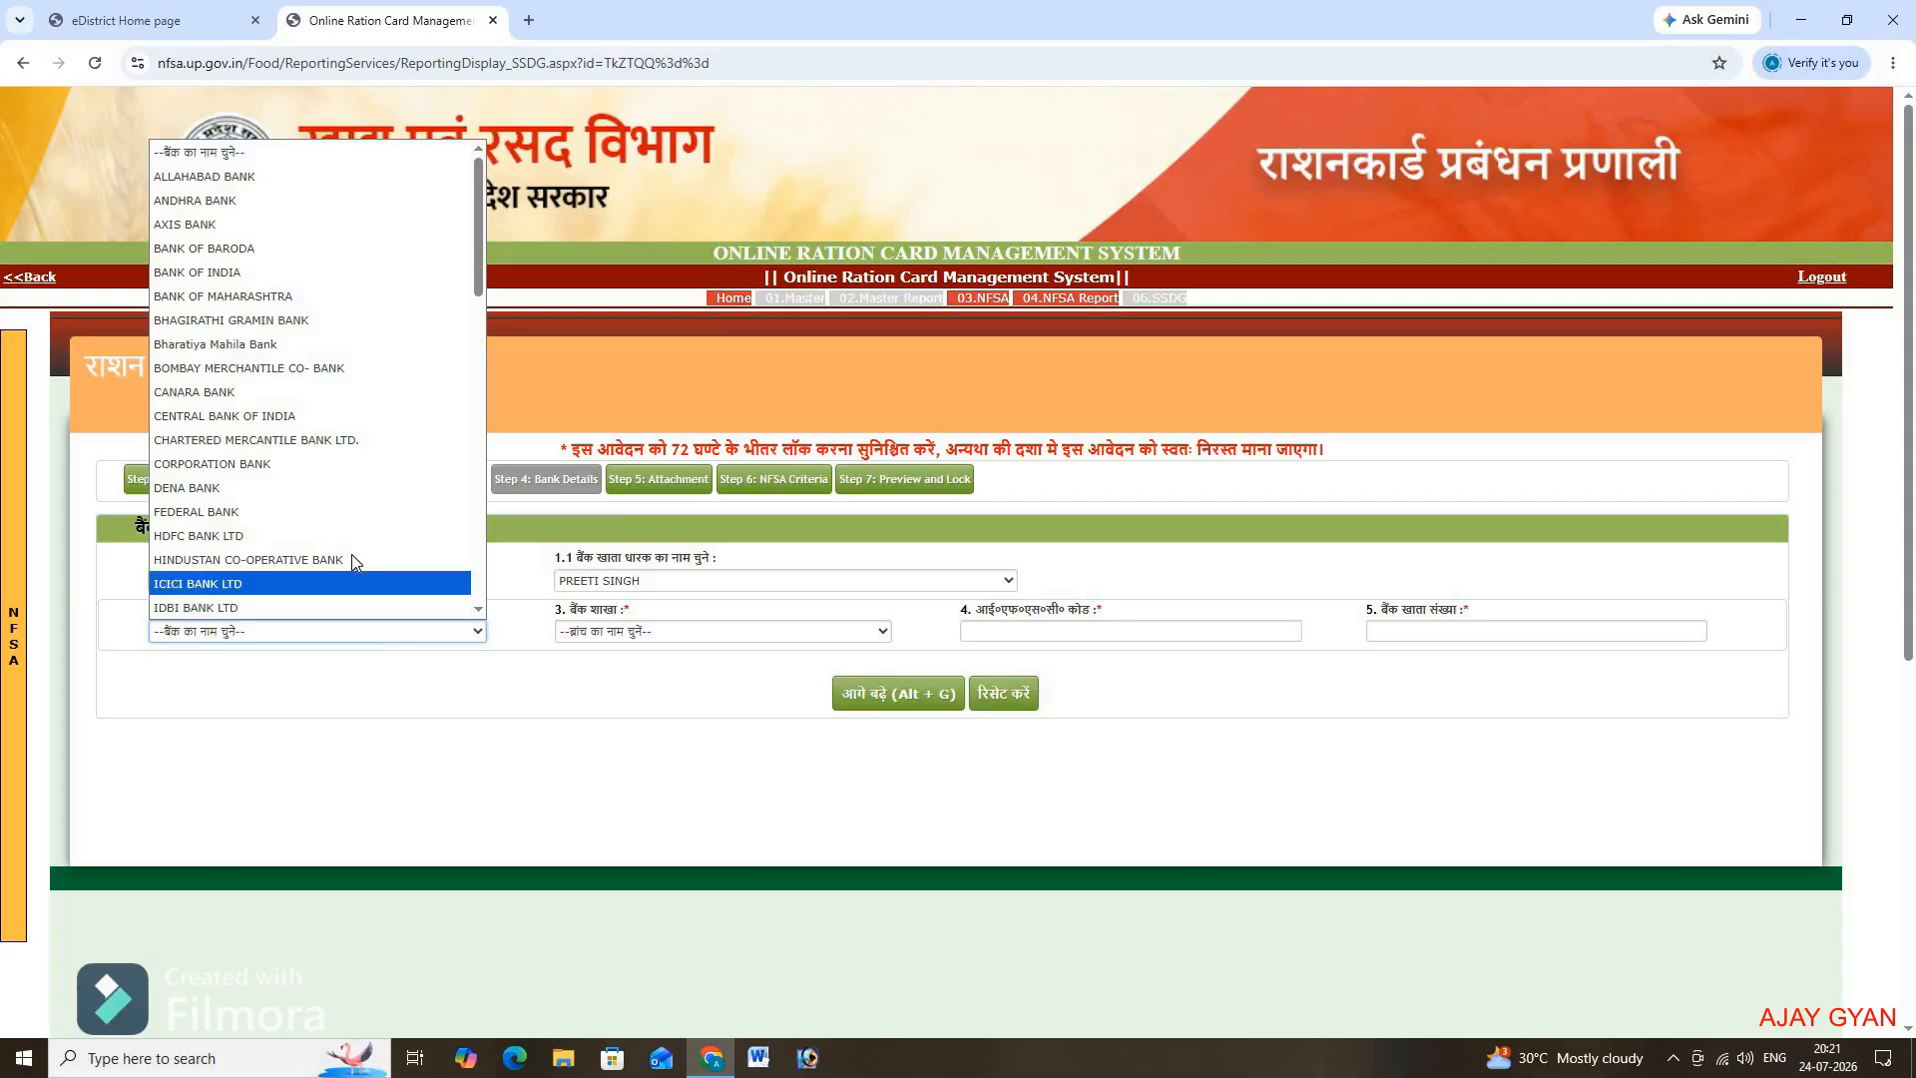
{"action": "left_click", "coordinate": [292, 392]}
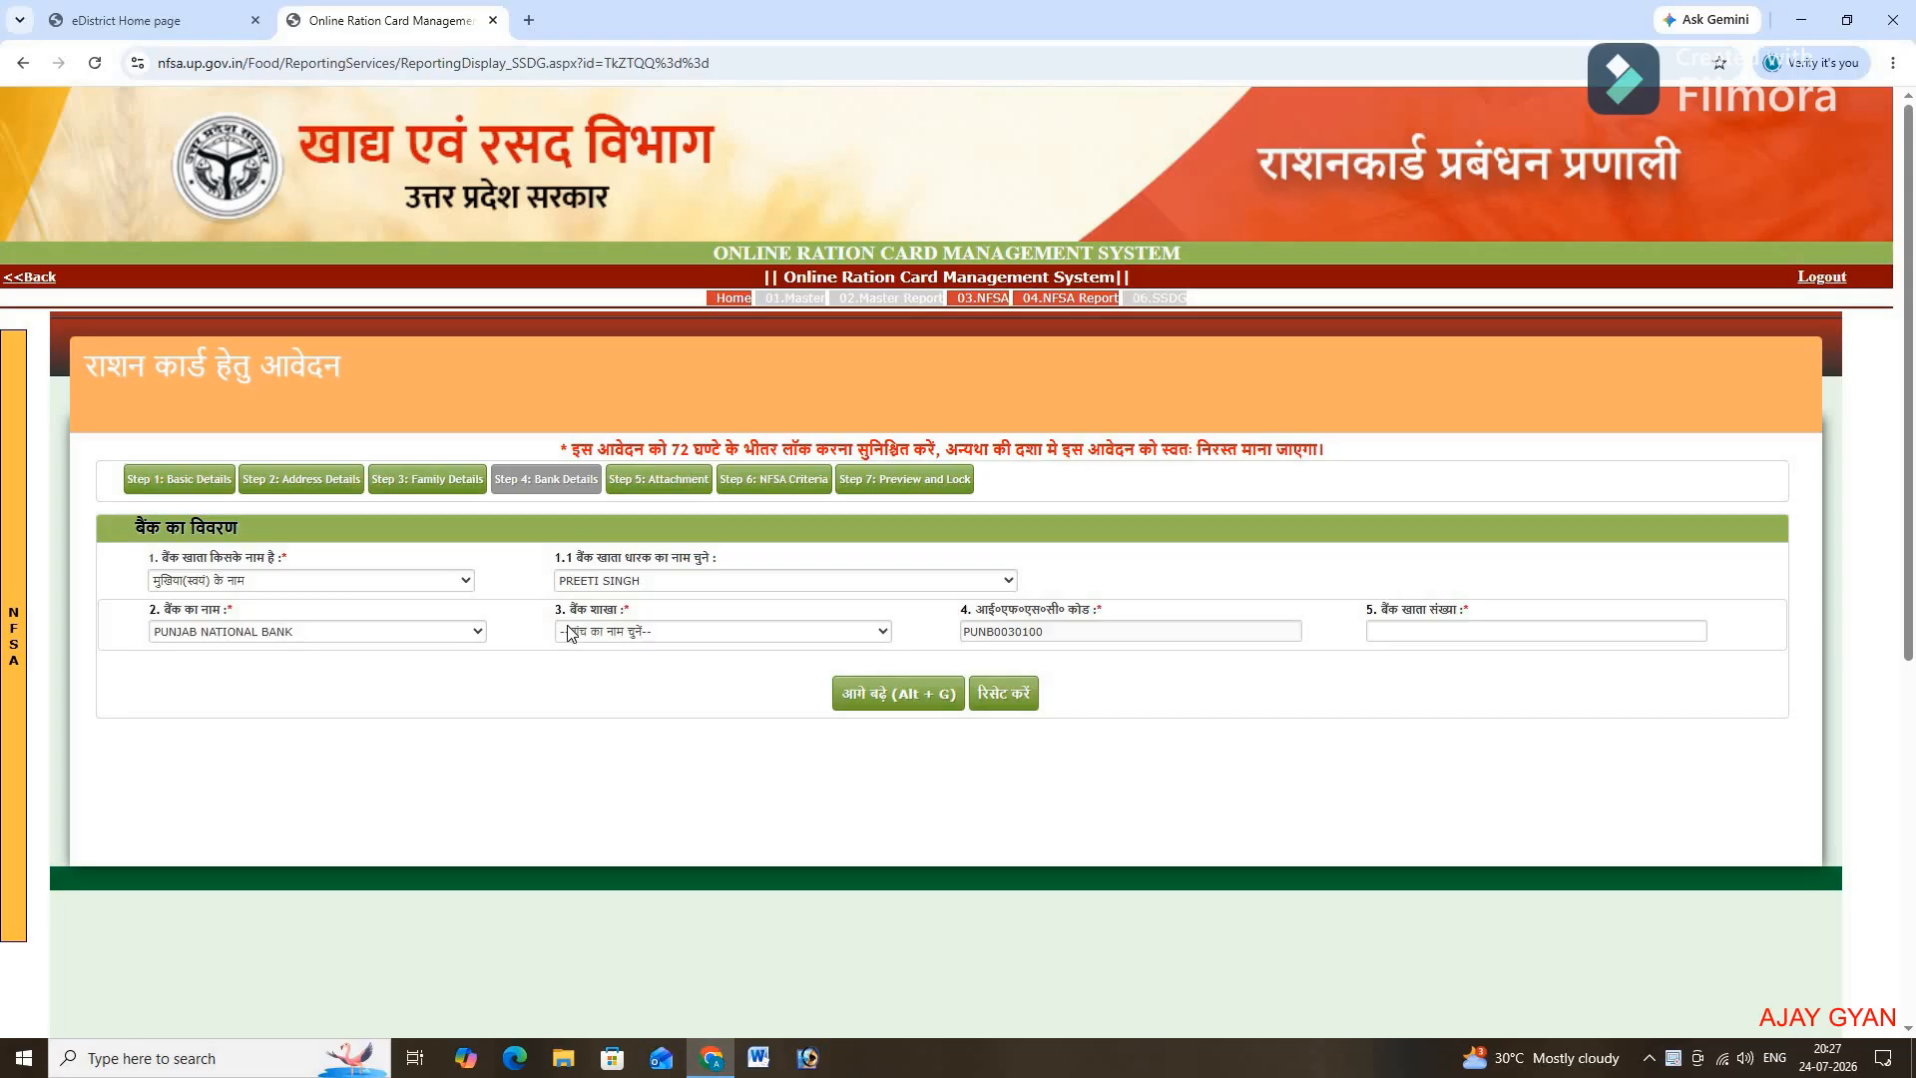
{"action": "left_click", "coordinate": [668, 633]}
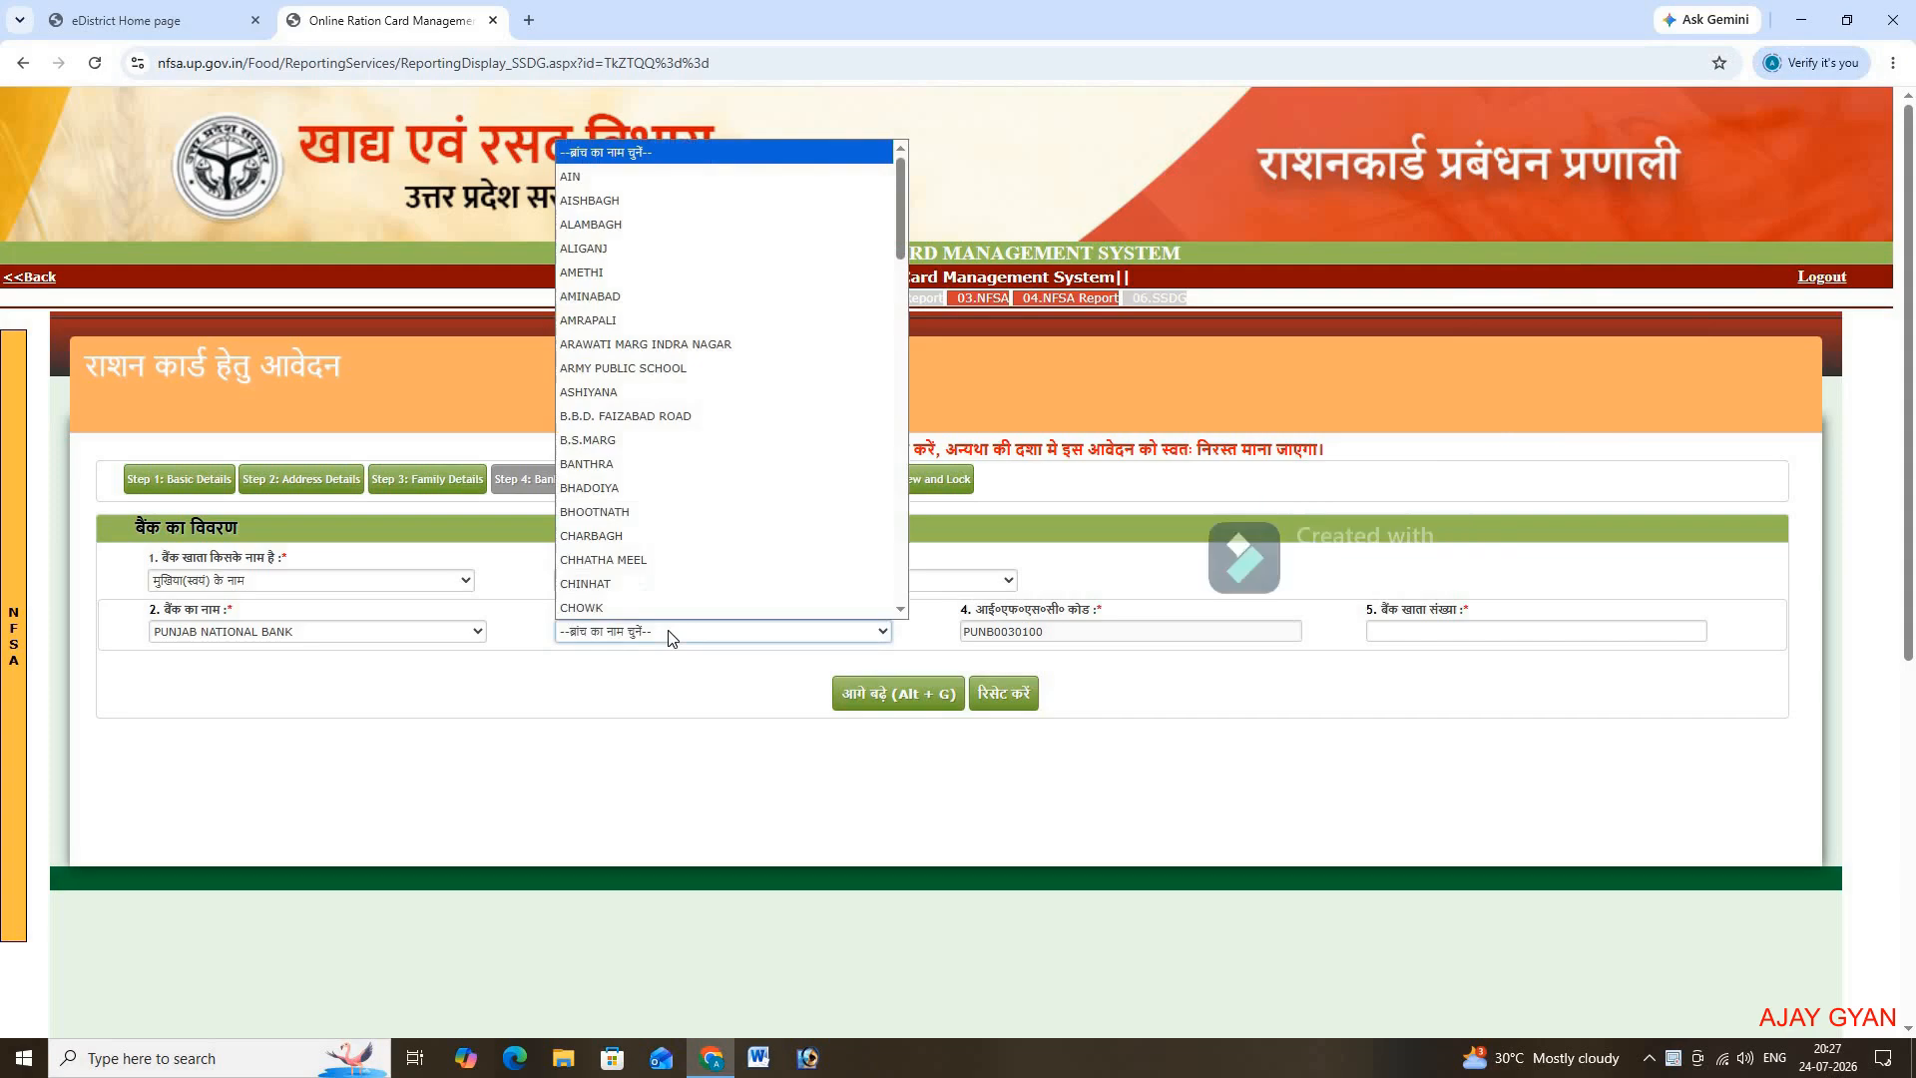
{"action": "left_click", "coordinate": [599, 226]}
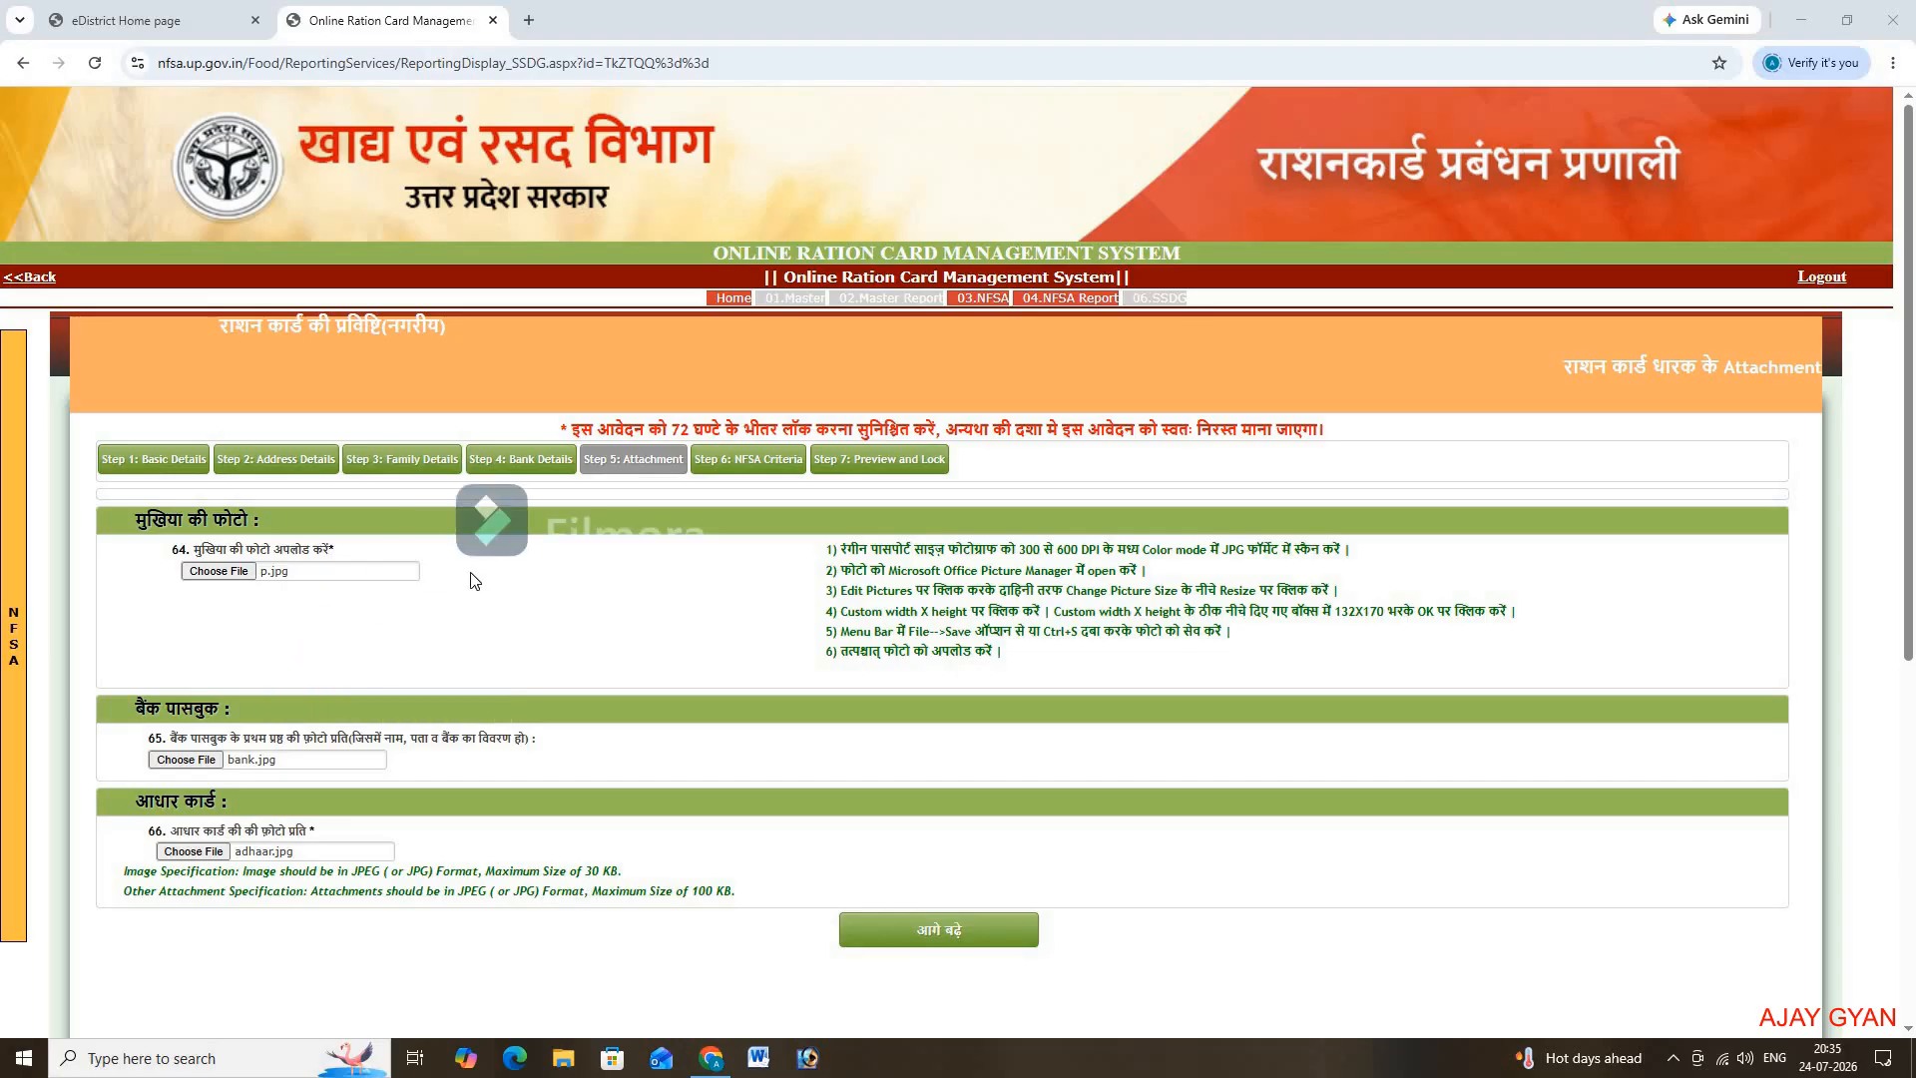
Step: Attach p.jpg as the family head's photo and bank.jpg as the bank passbook copy
{"action": "left_click", "coordinate": [219, 574]}
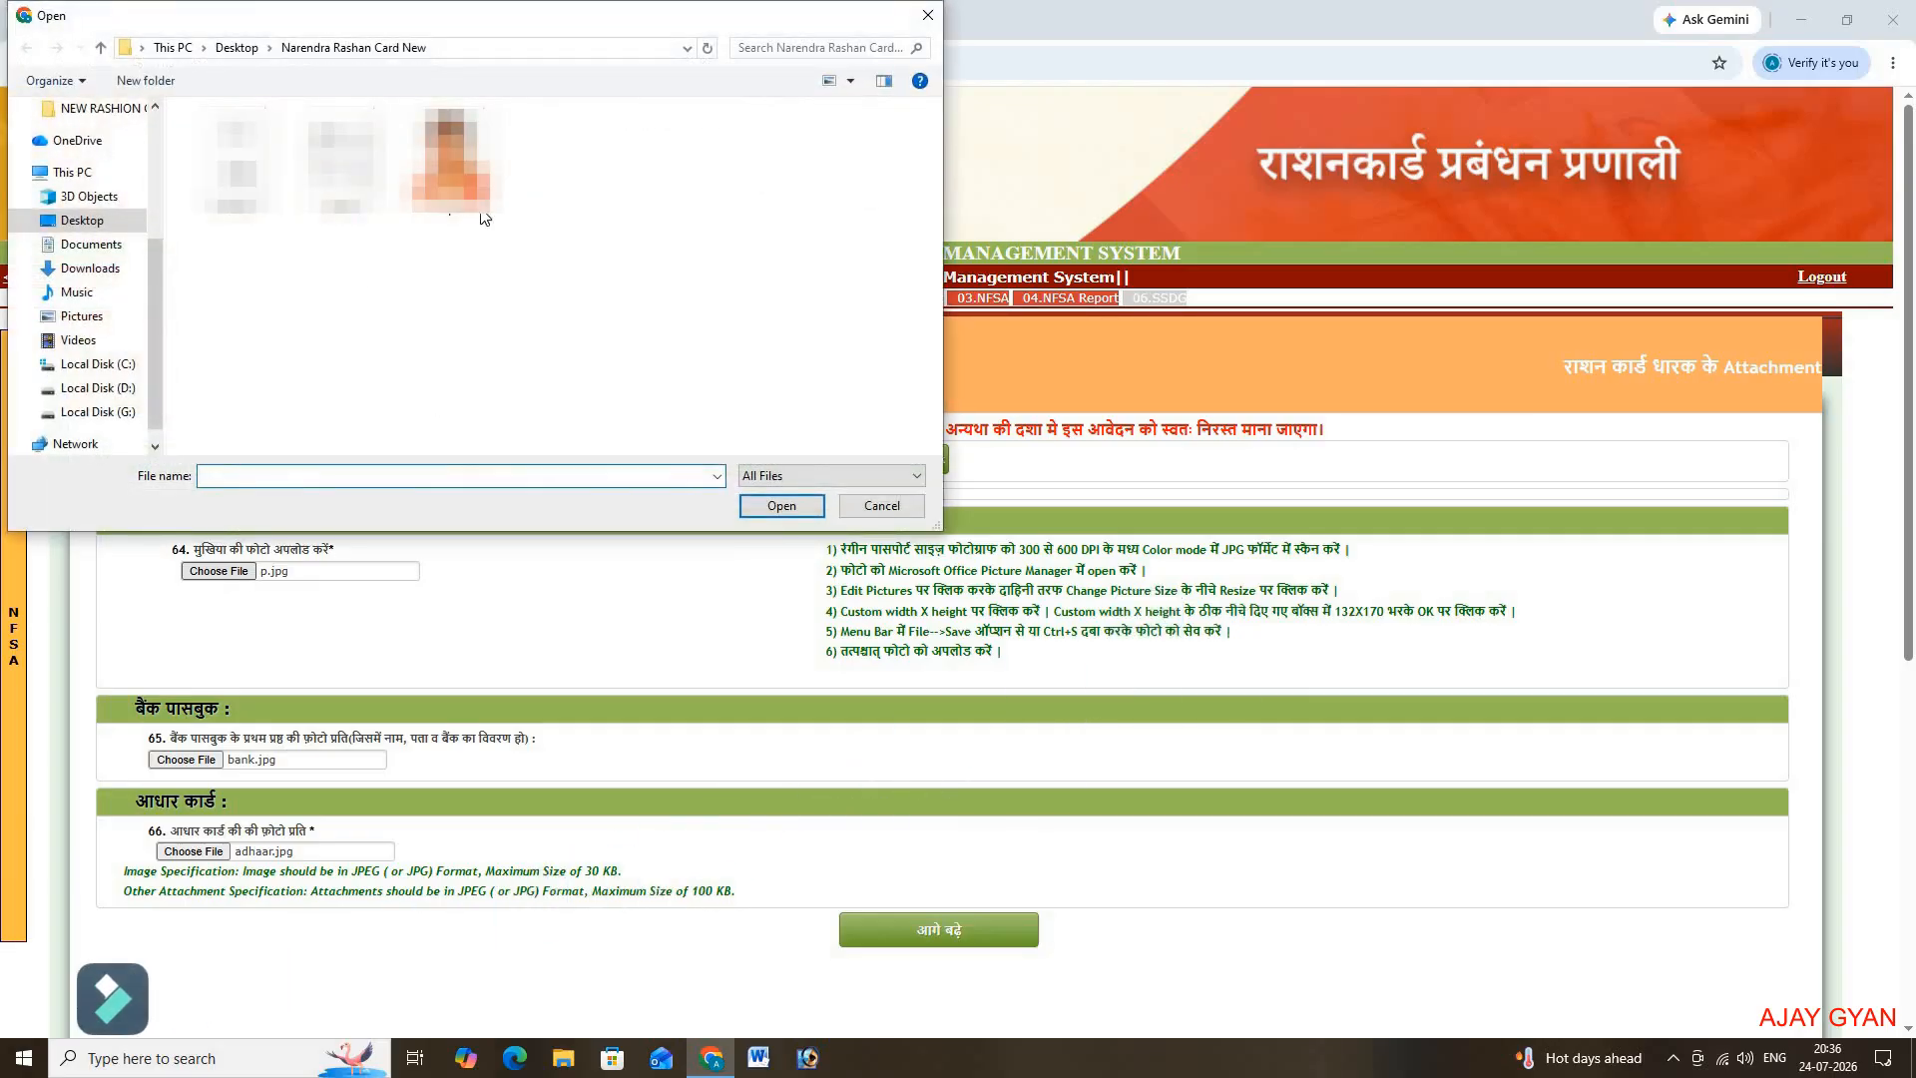
{"action": "double_click", "coordinate": [449, 210]}
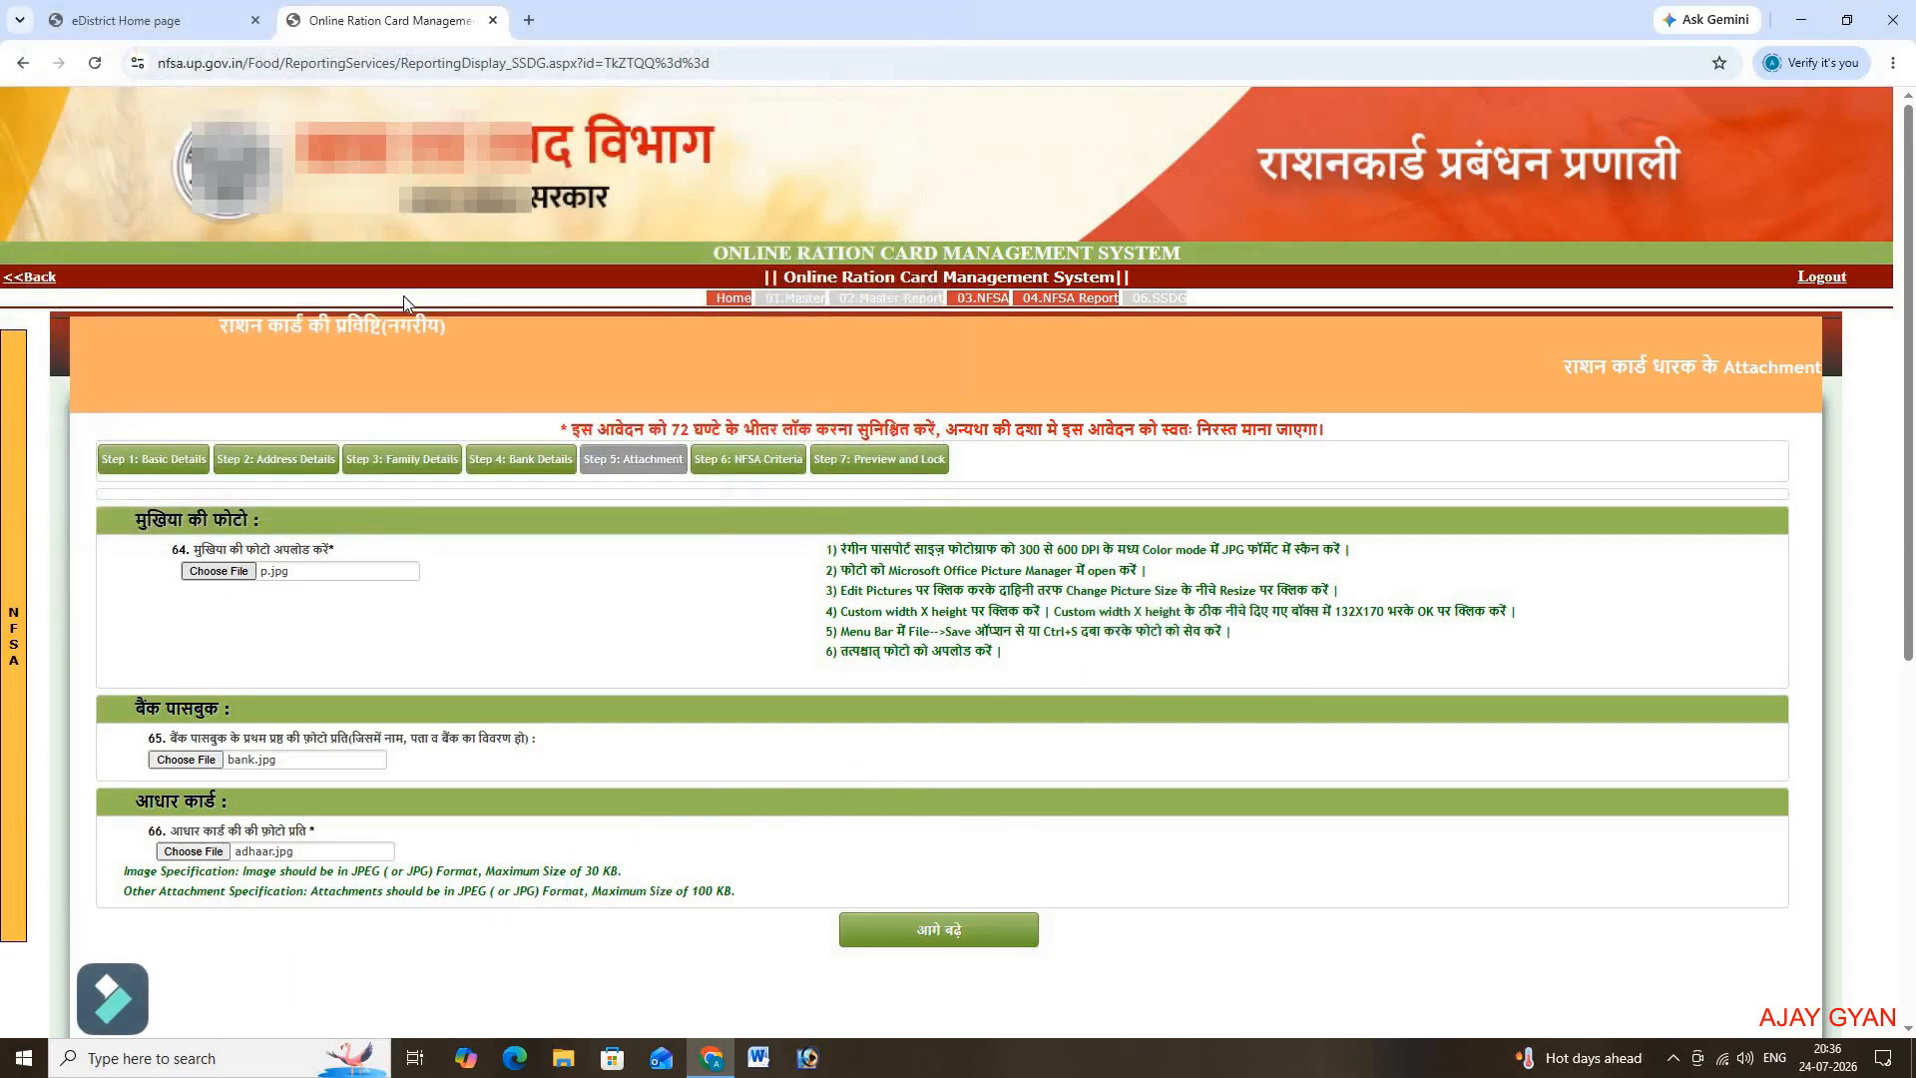
{"action": "left_click", "coordinate": [184, 761]}
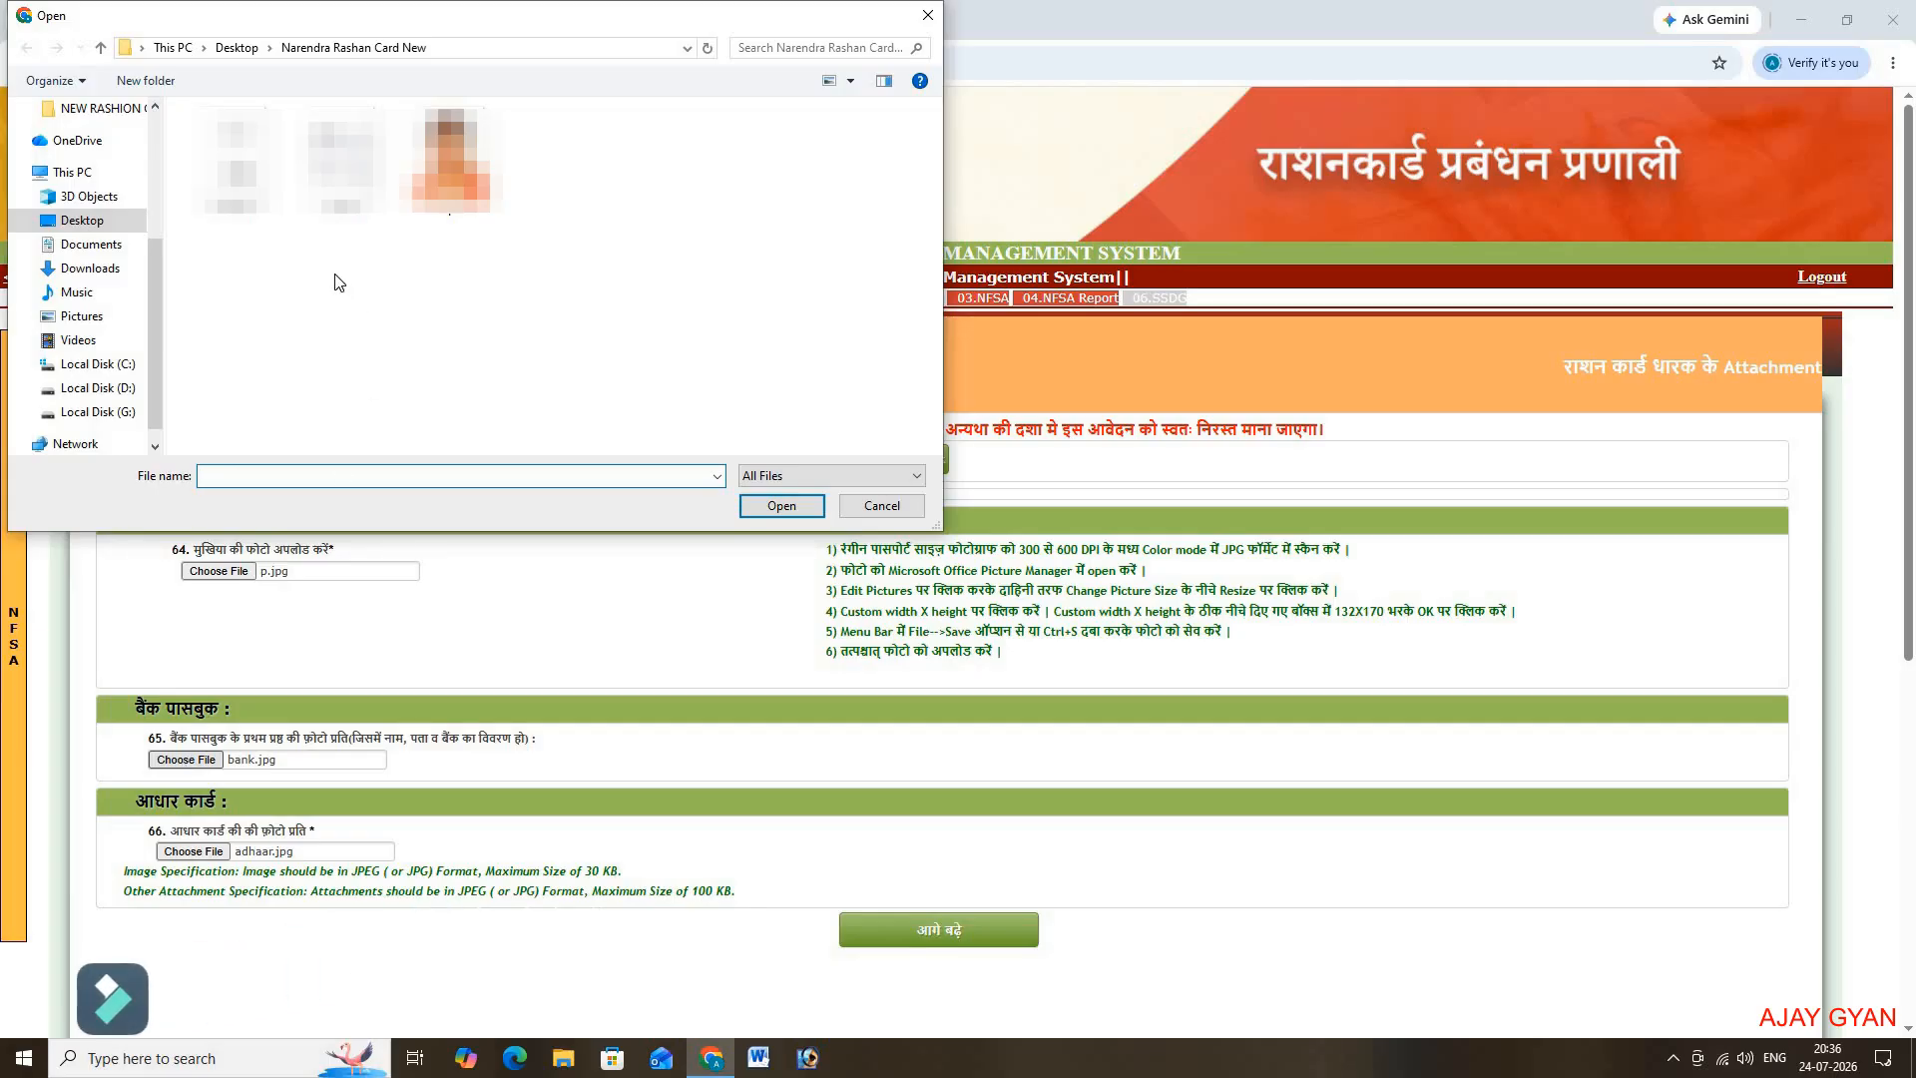
{"action": "double_click", "coordinate": [340, 160]}
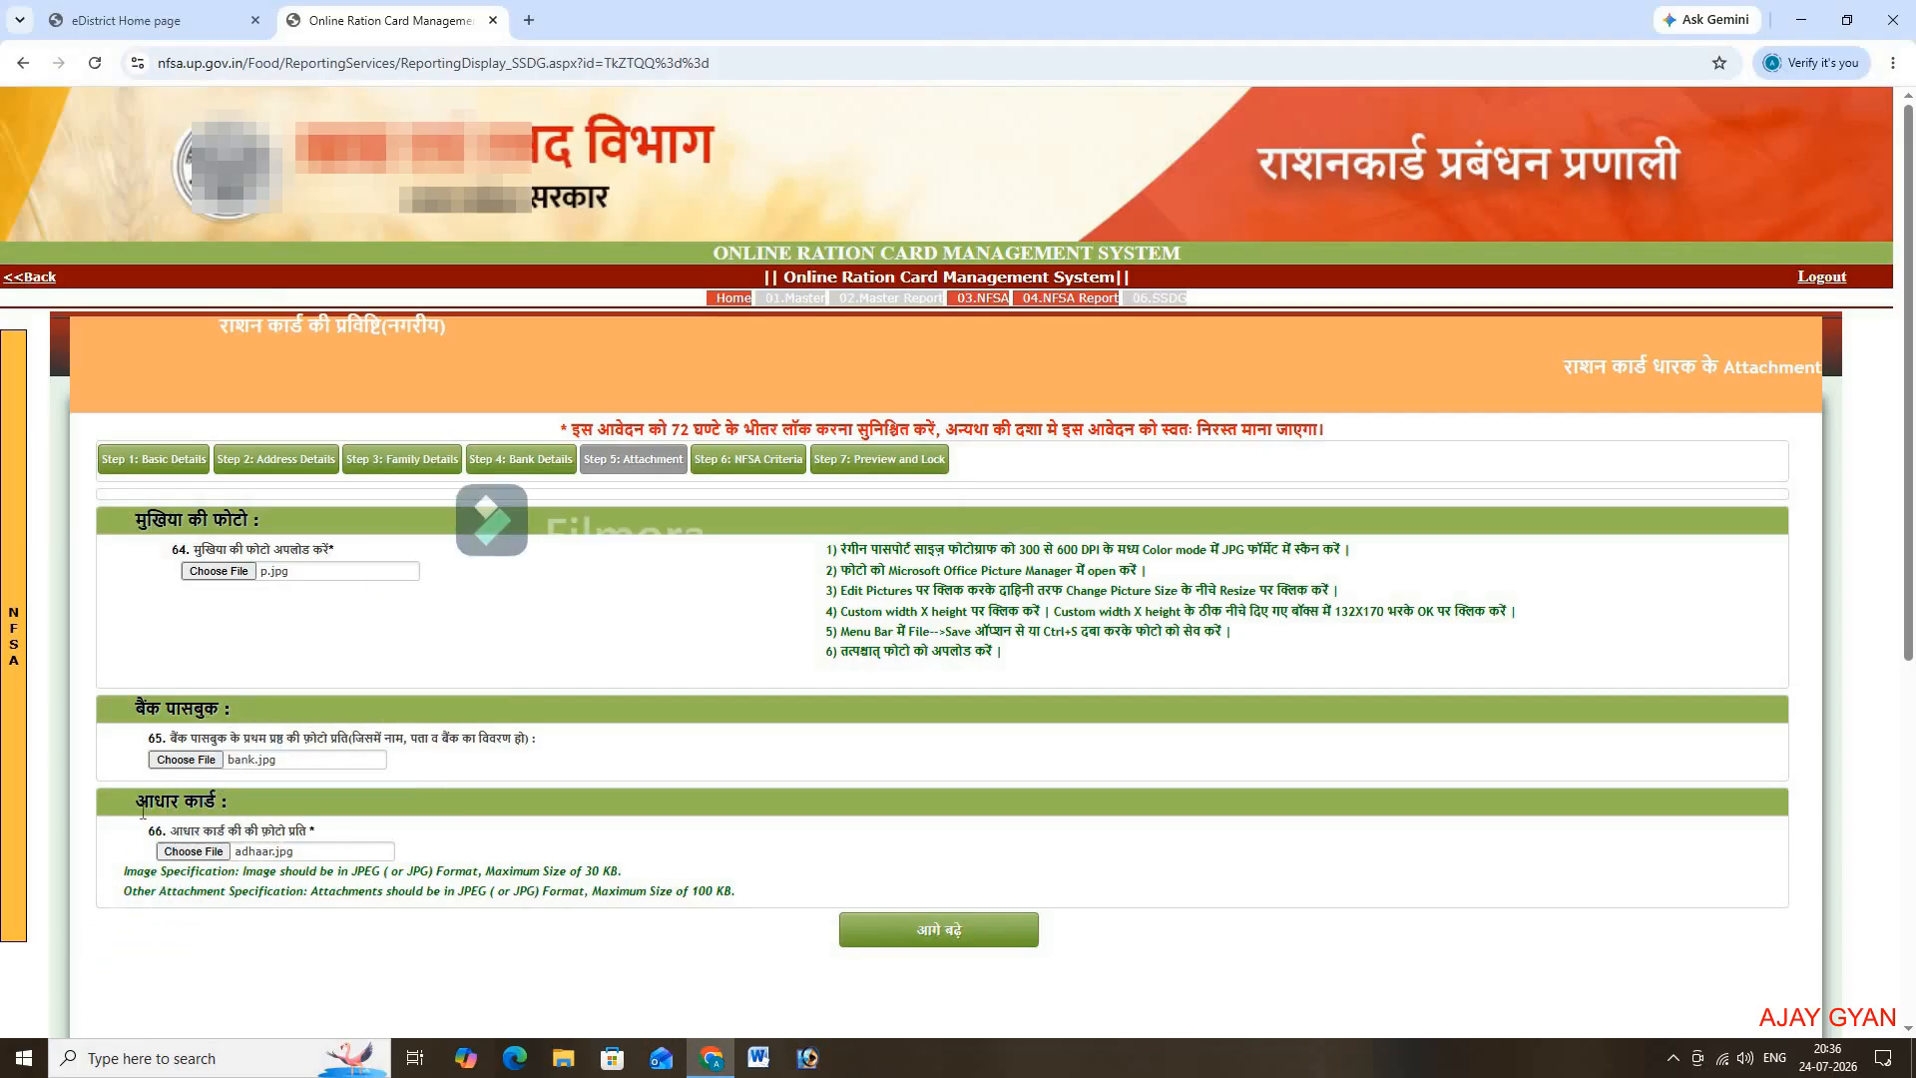
Step: Attach adhaar.jpg as the Aadhaar card copy and continue to the NFSA criteria
{"action": "left_click", "coordinate": [198, 854]}
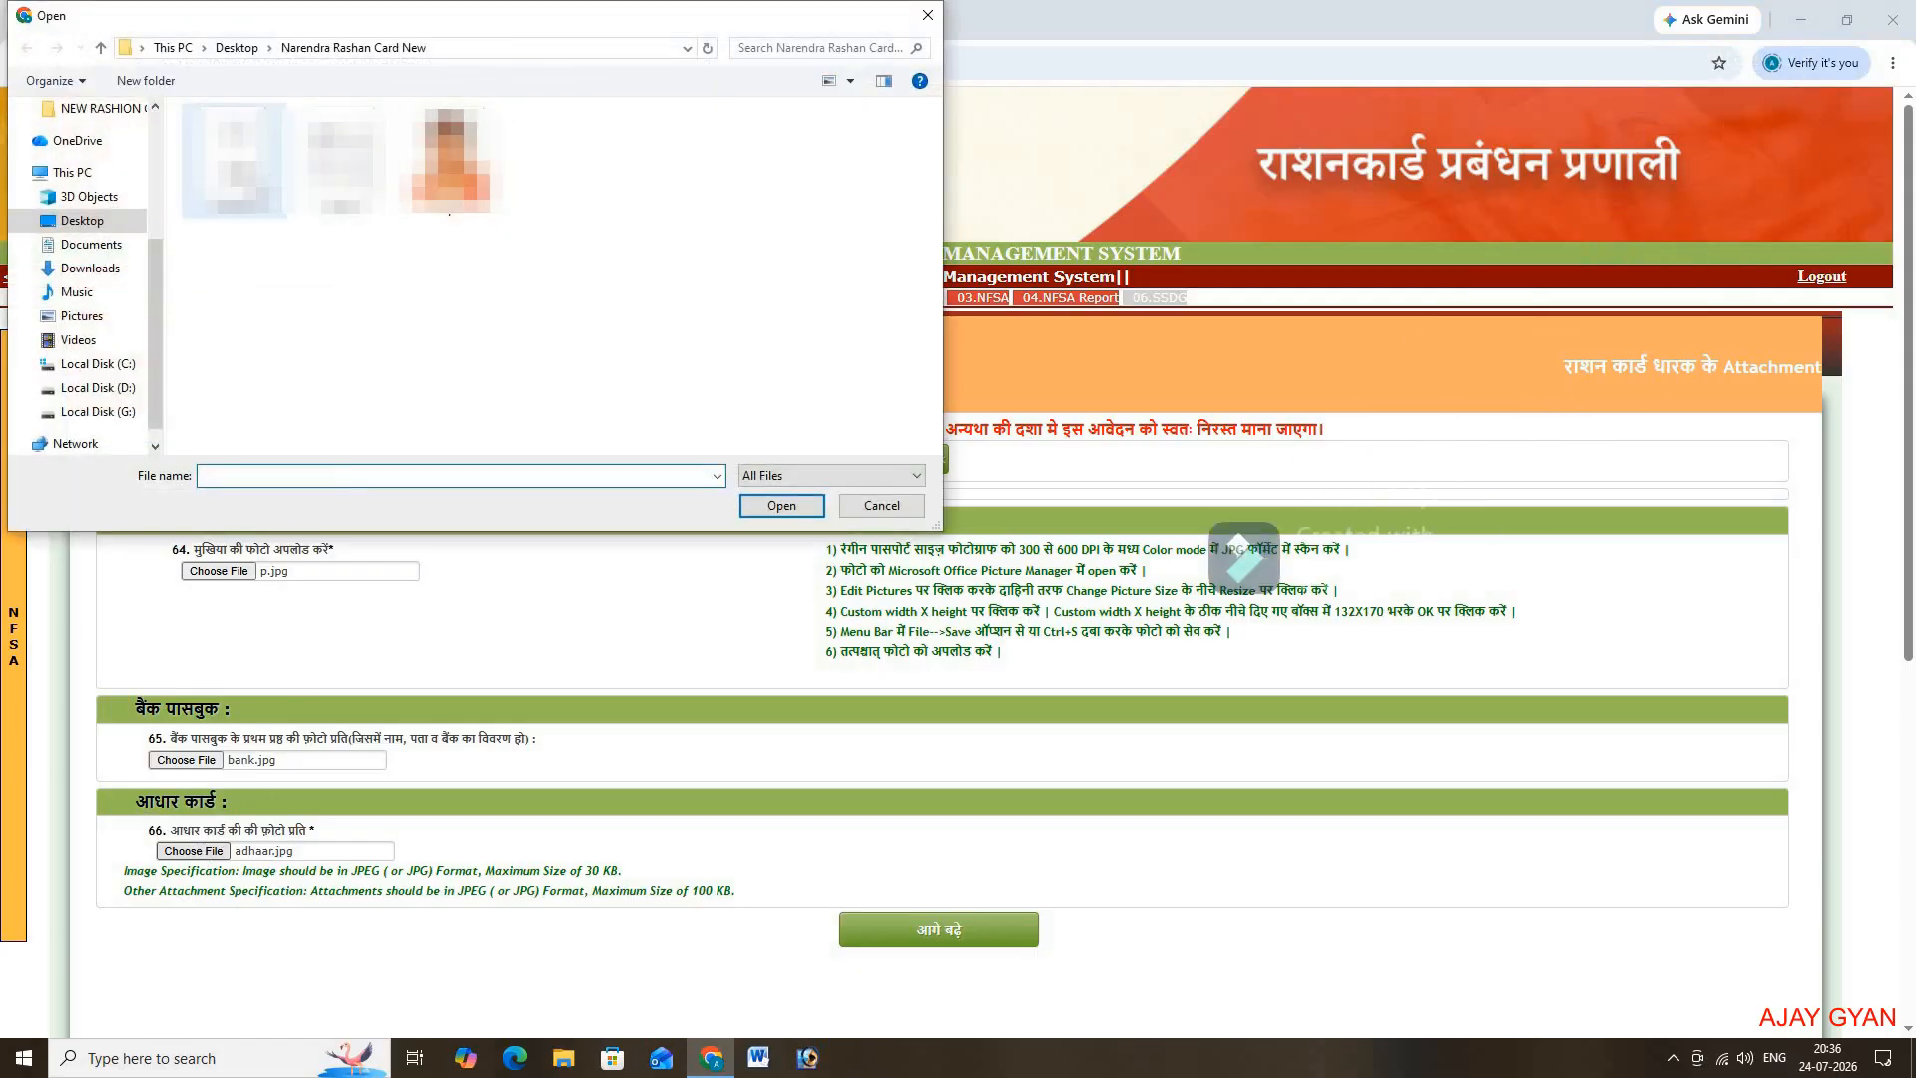
{"action": "double_click", "coordinate": [244, 172]}
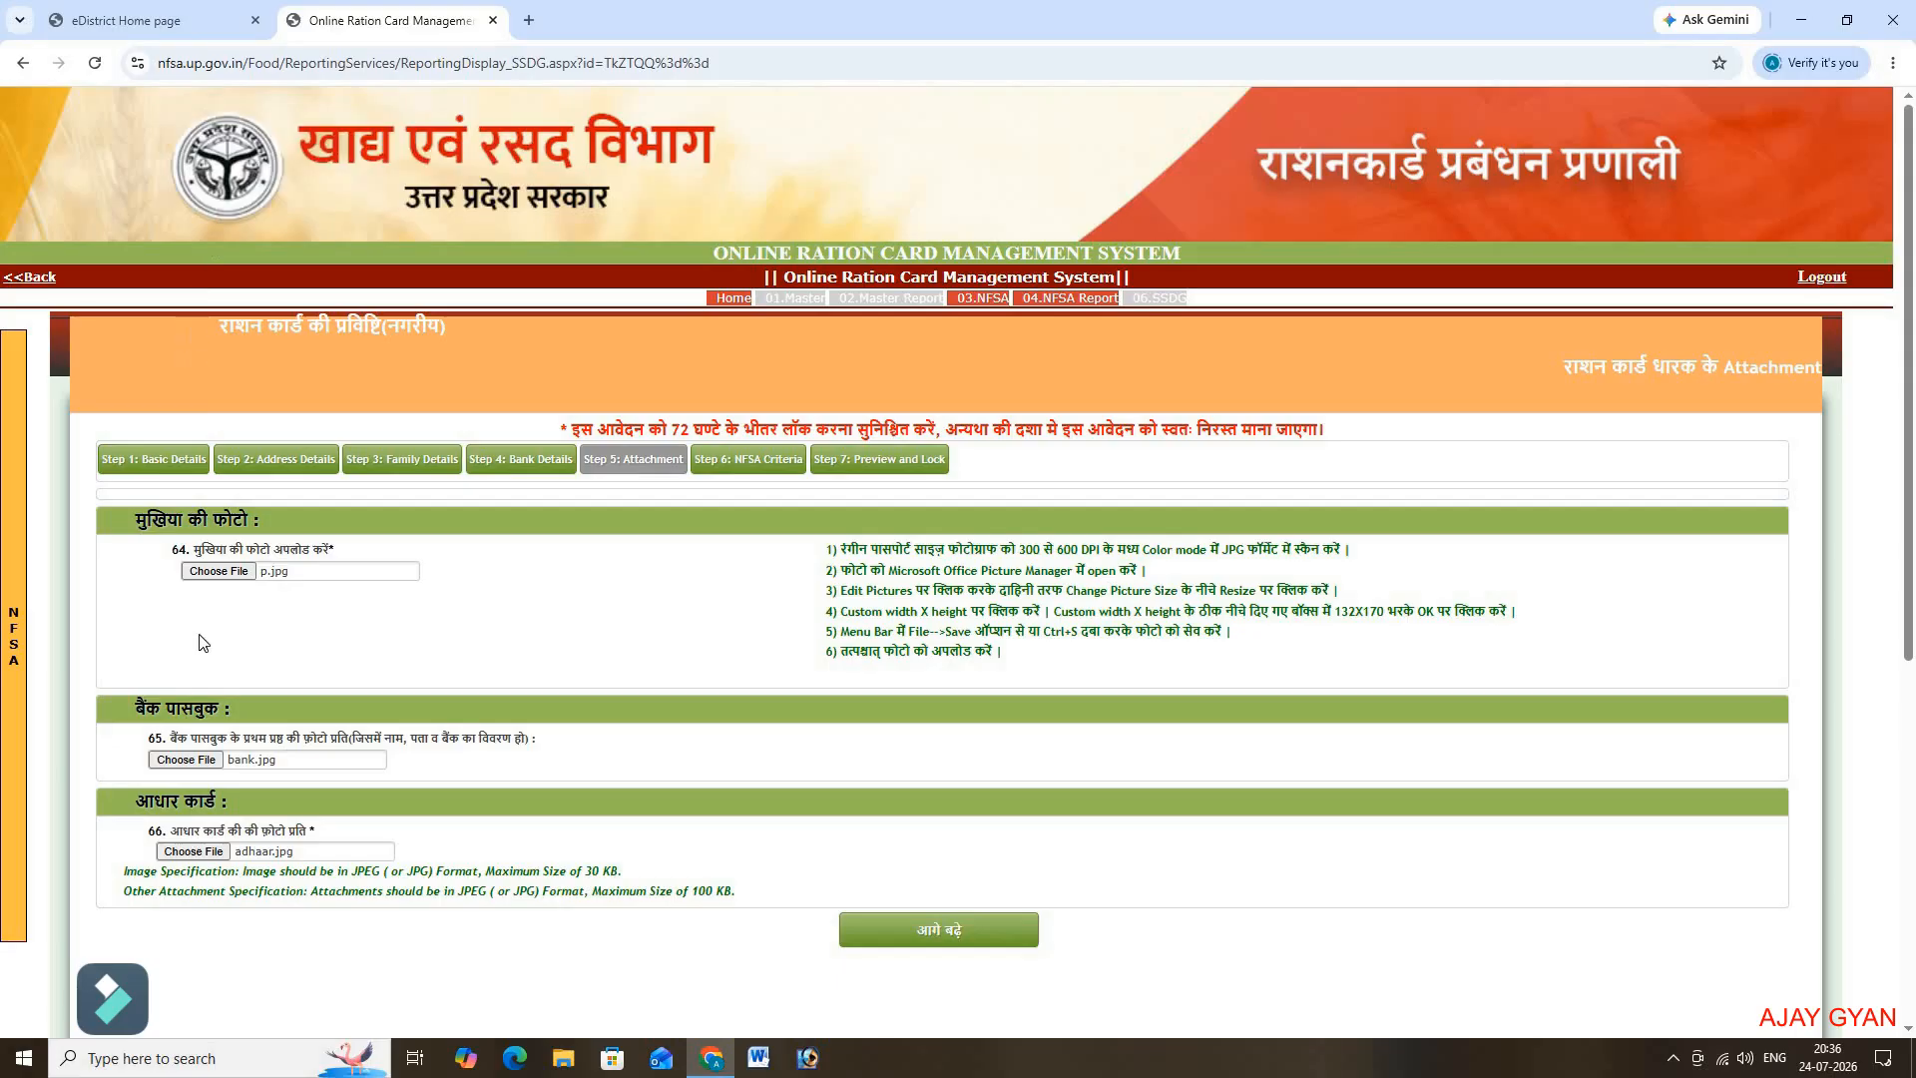
{"action": "left_click", "coordinate": [943, 930]}
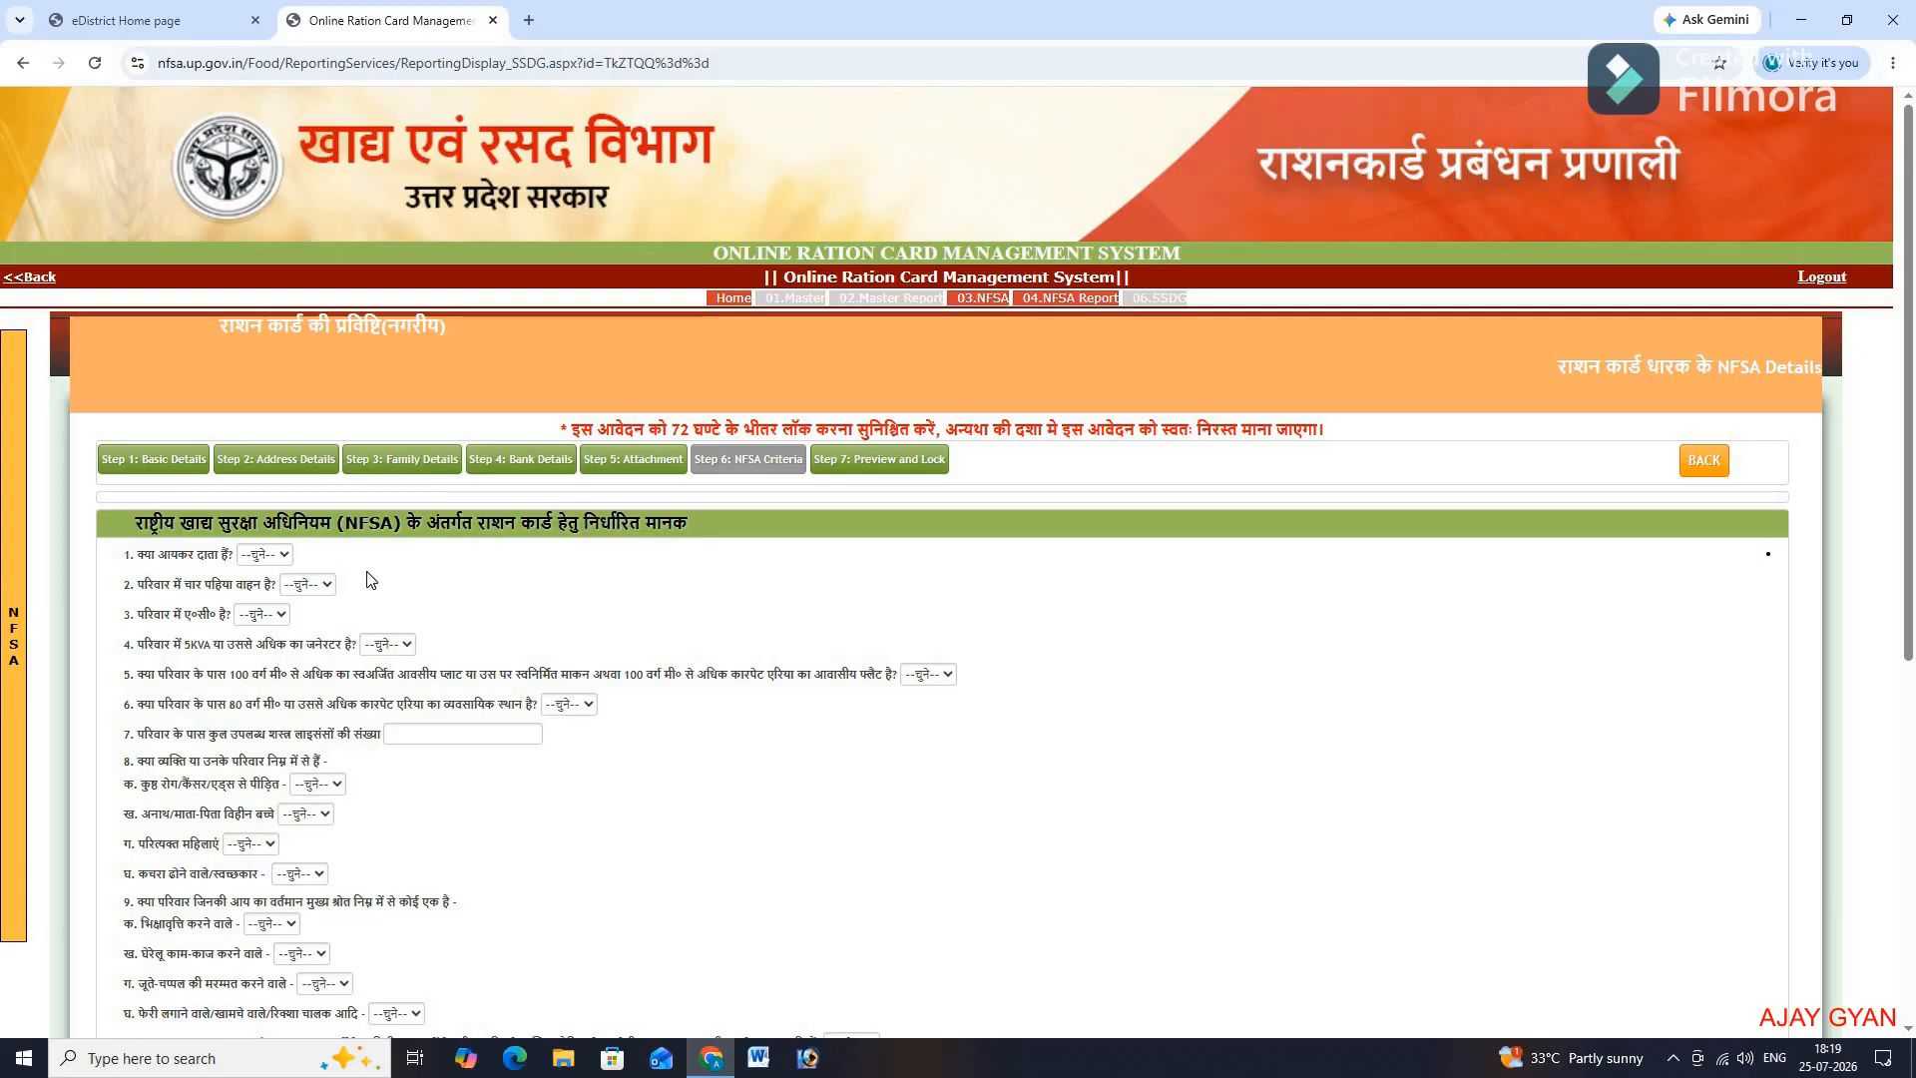
Step: Review the NFSA criteria questions and final-lock the application from its draft copy
{"action": "scroll", "coordinate": [372, 579], "scroll_direction": "down", "scroll_amount": 6}
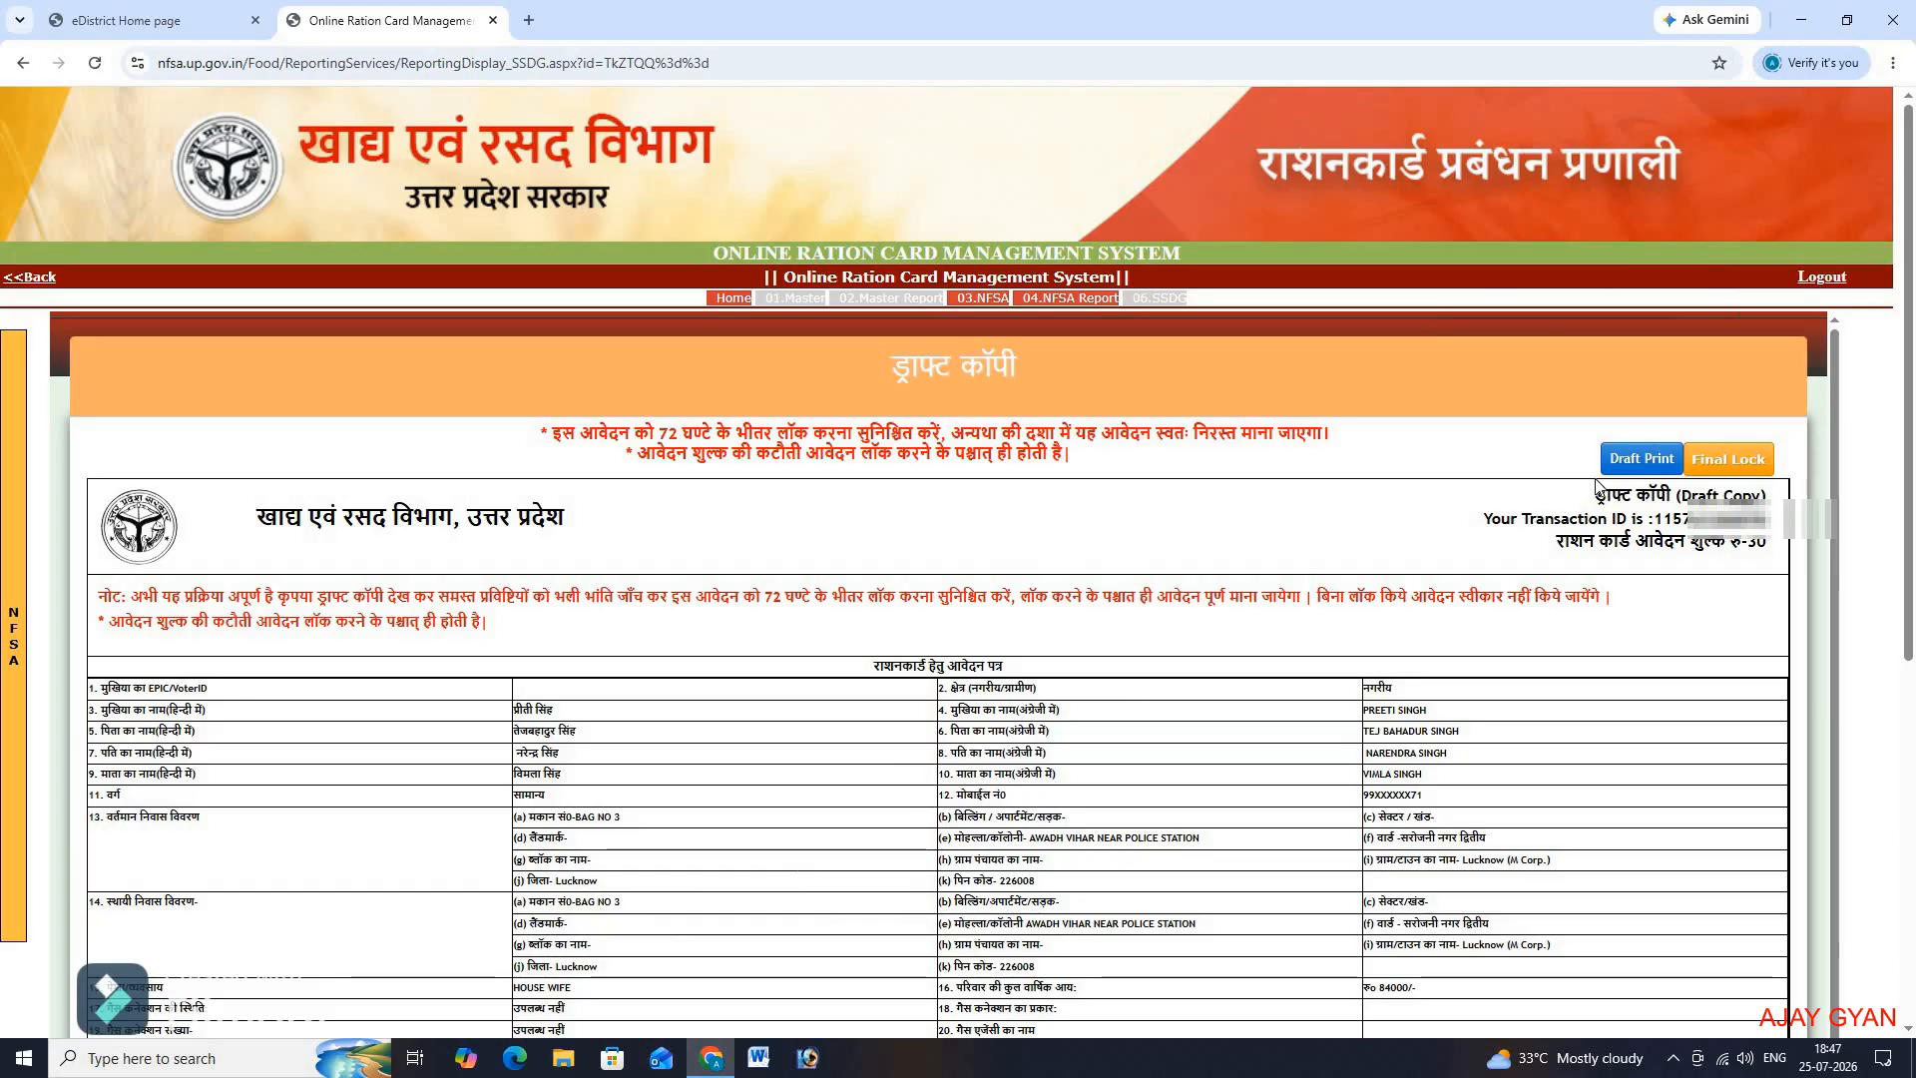
{"action": "left_click", "coordinate": [1729, 459]}
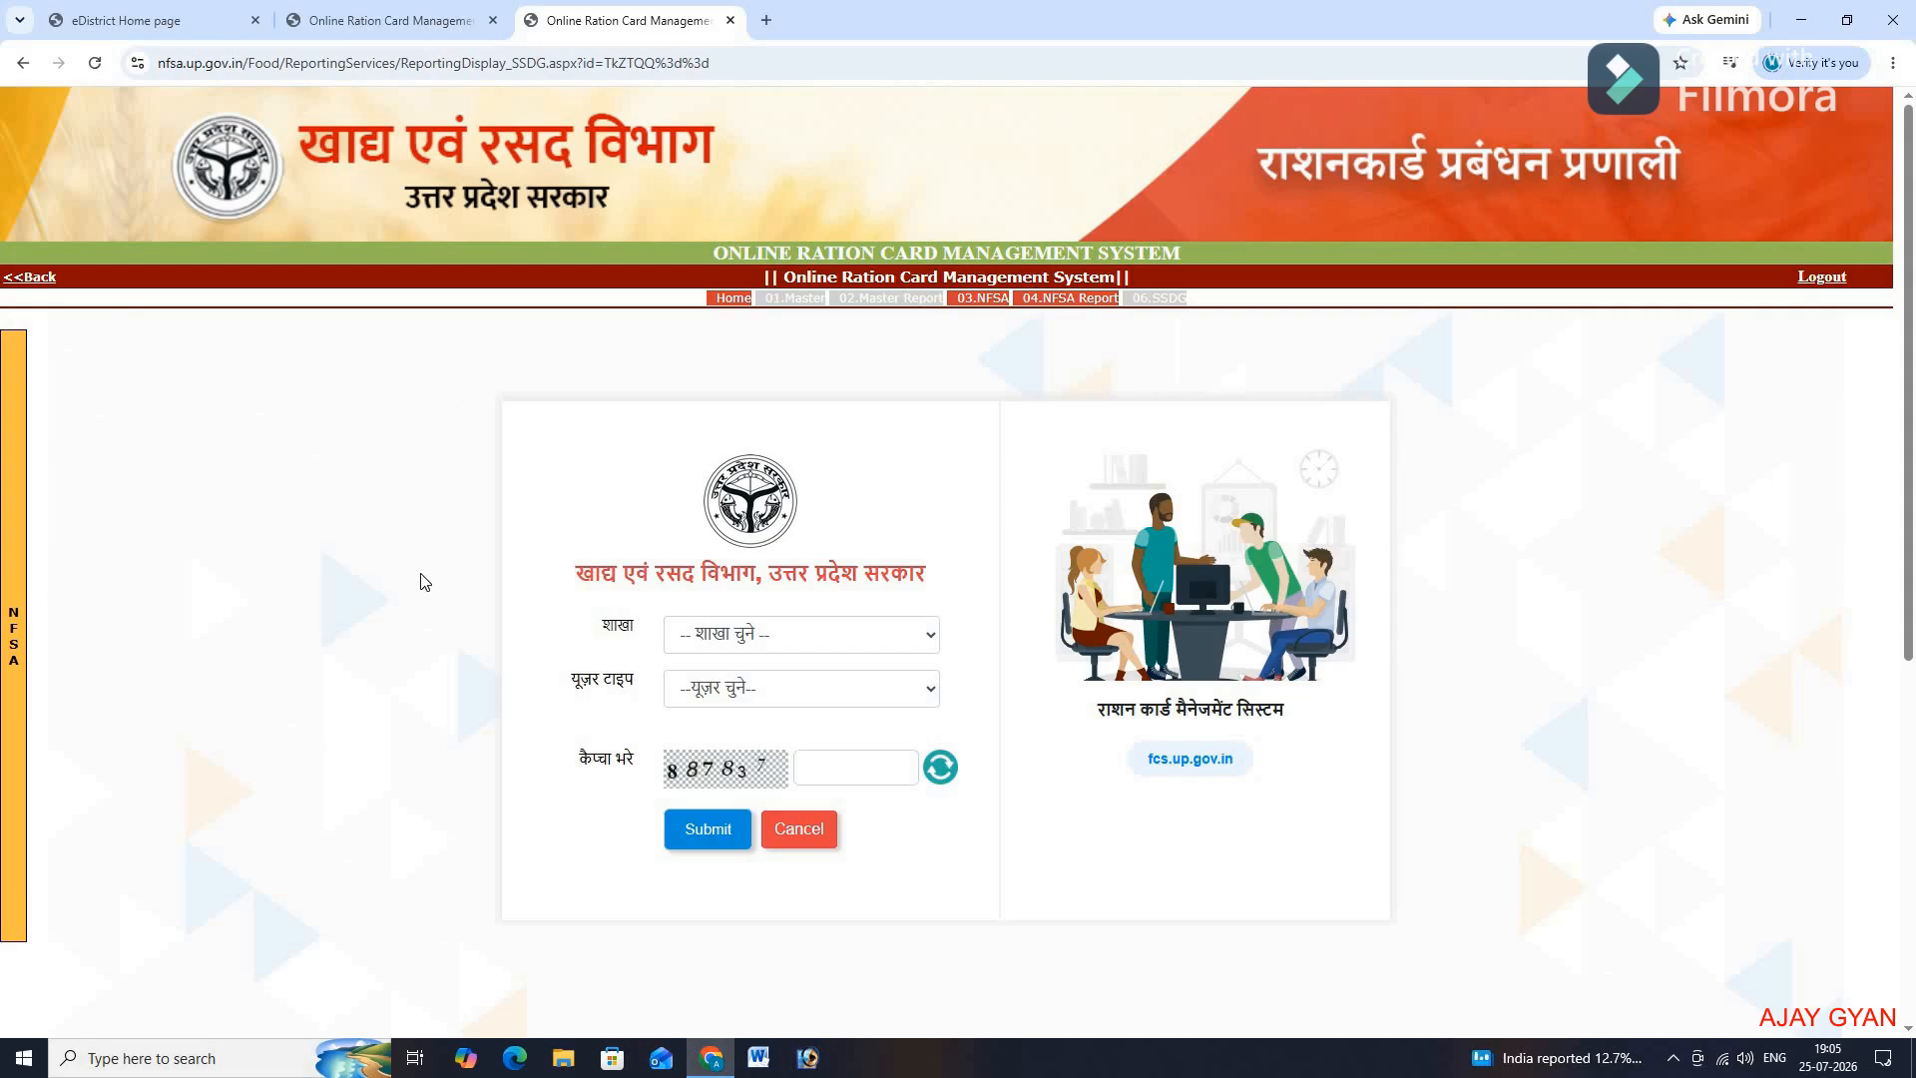
Step: Return to the application's browser tab and set the district for the NFSA ration card acknowledgement receipt to Lucknow
{"action": "left_click", "coordinate": [392, 24]}
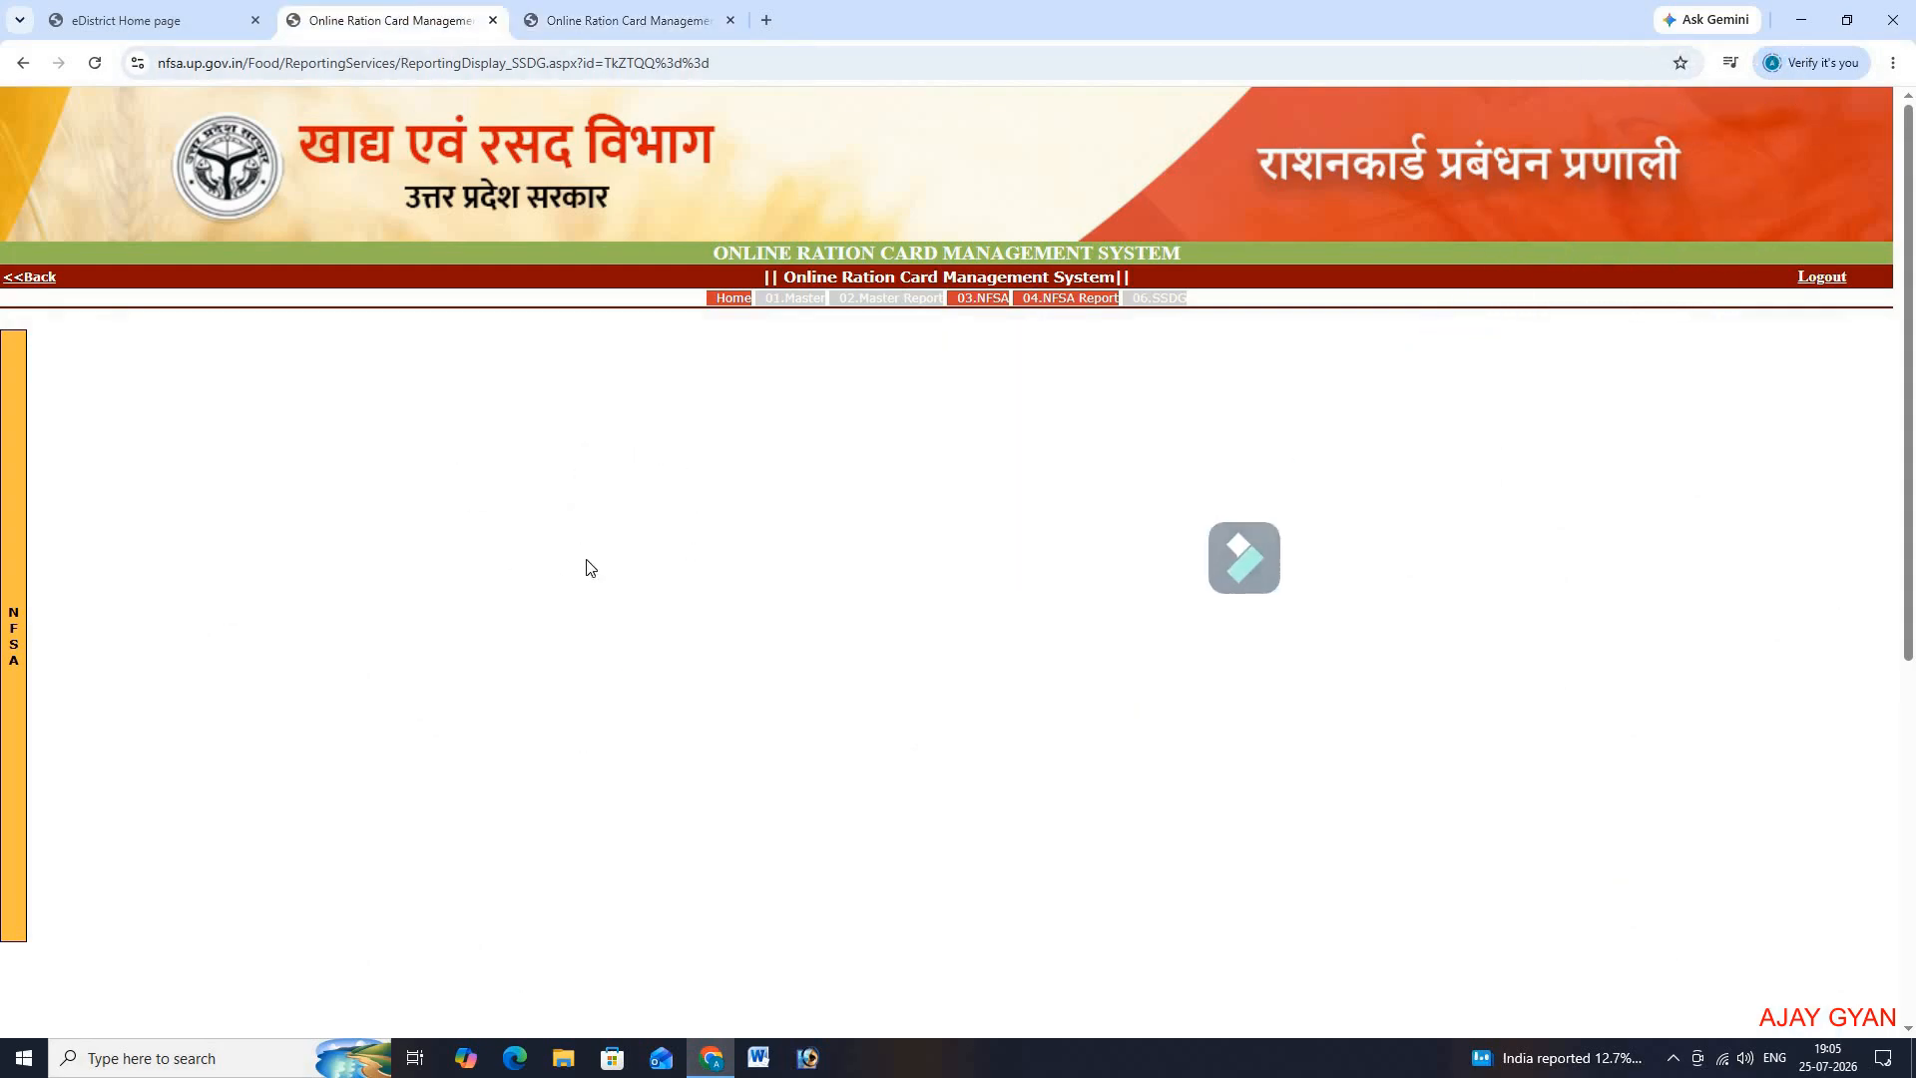
{"action": "mouse_move", "coordinate": [6, 478]}
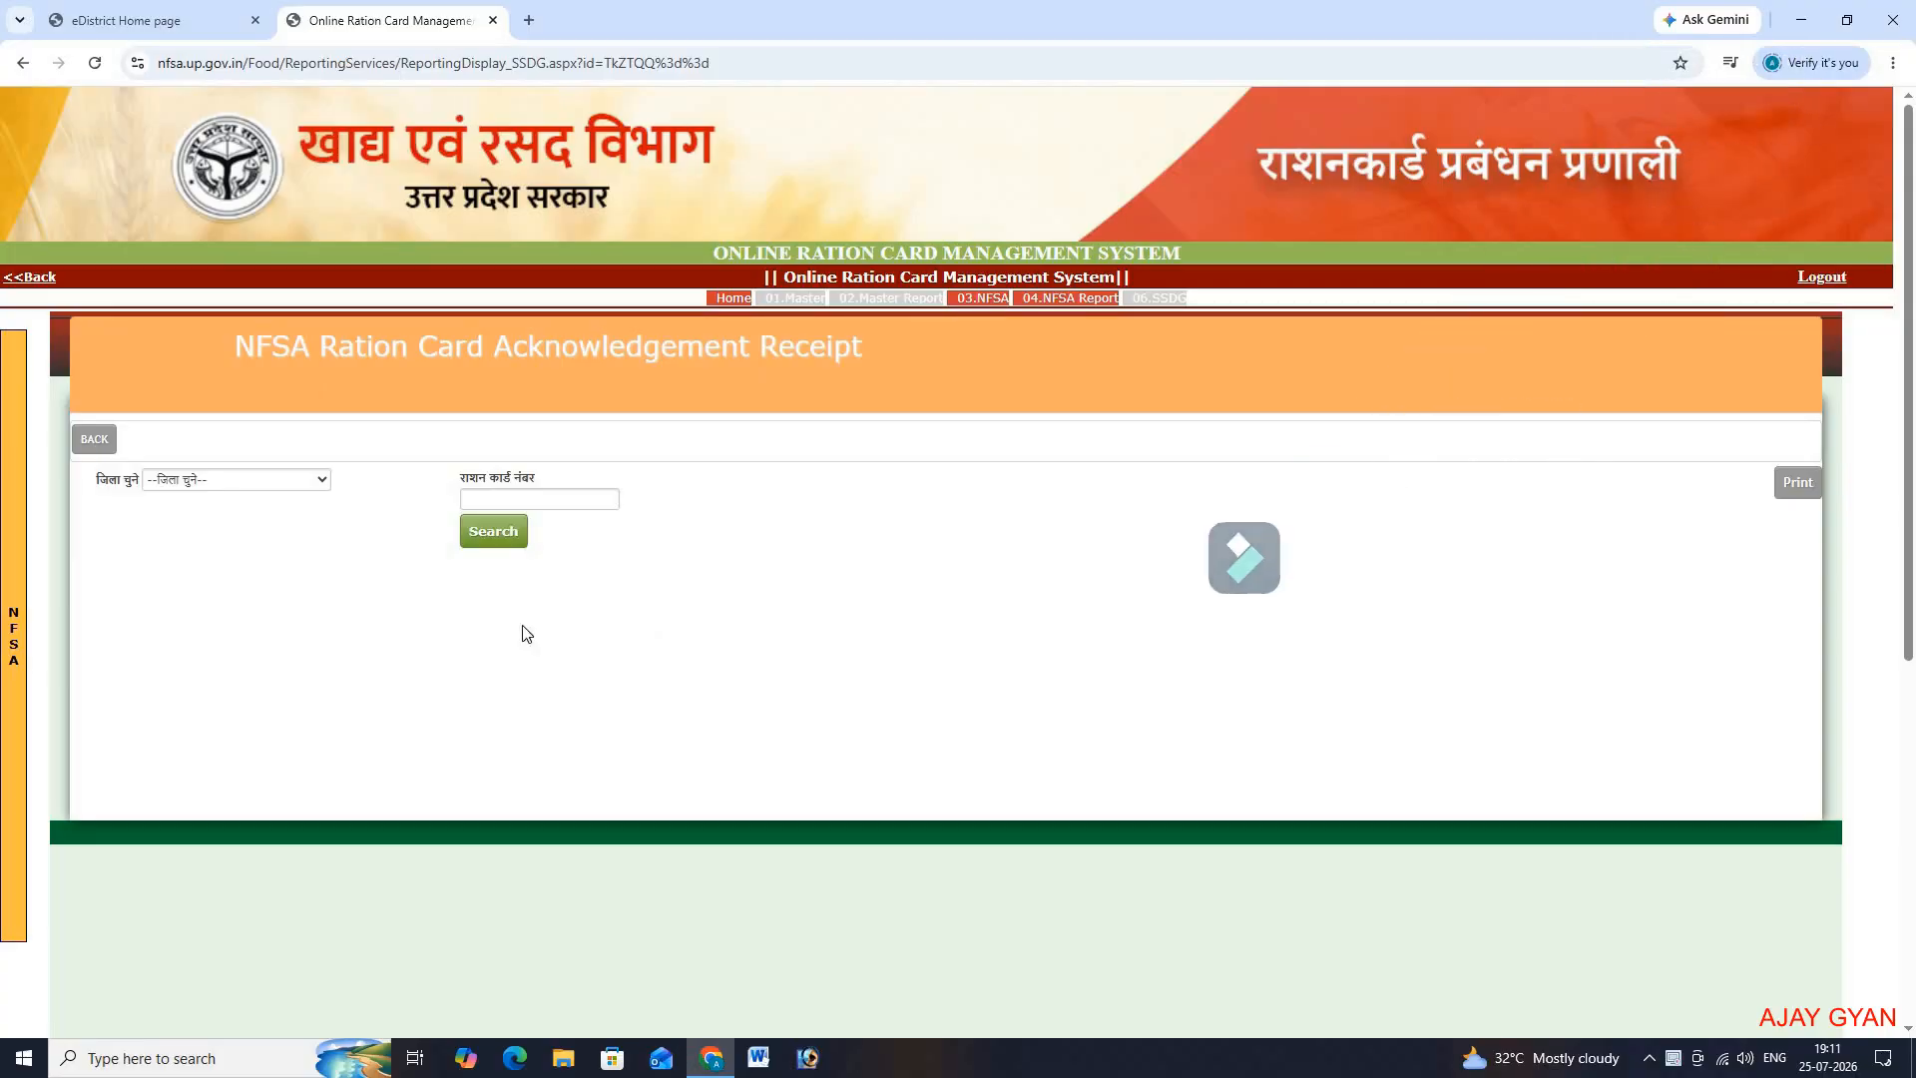
{"action": "left_click", "coordinate": [306, 483]}
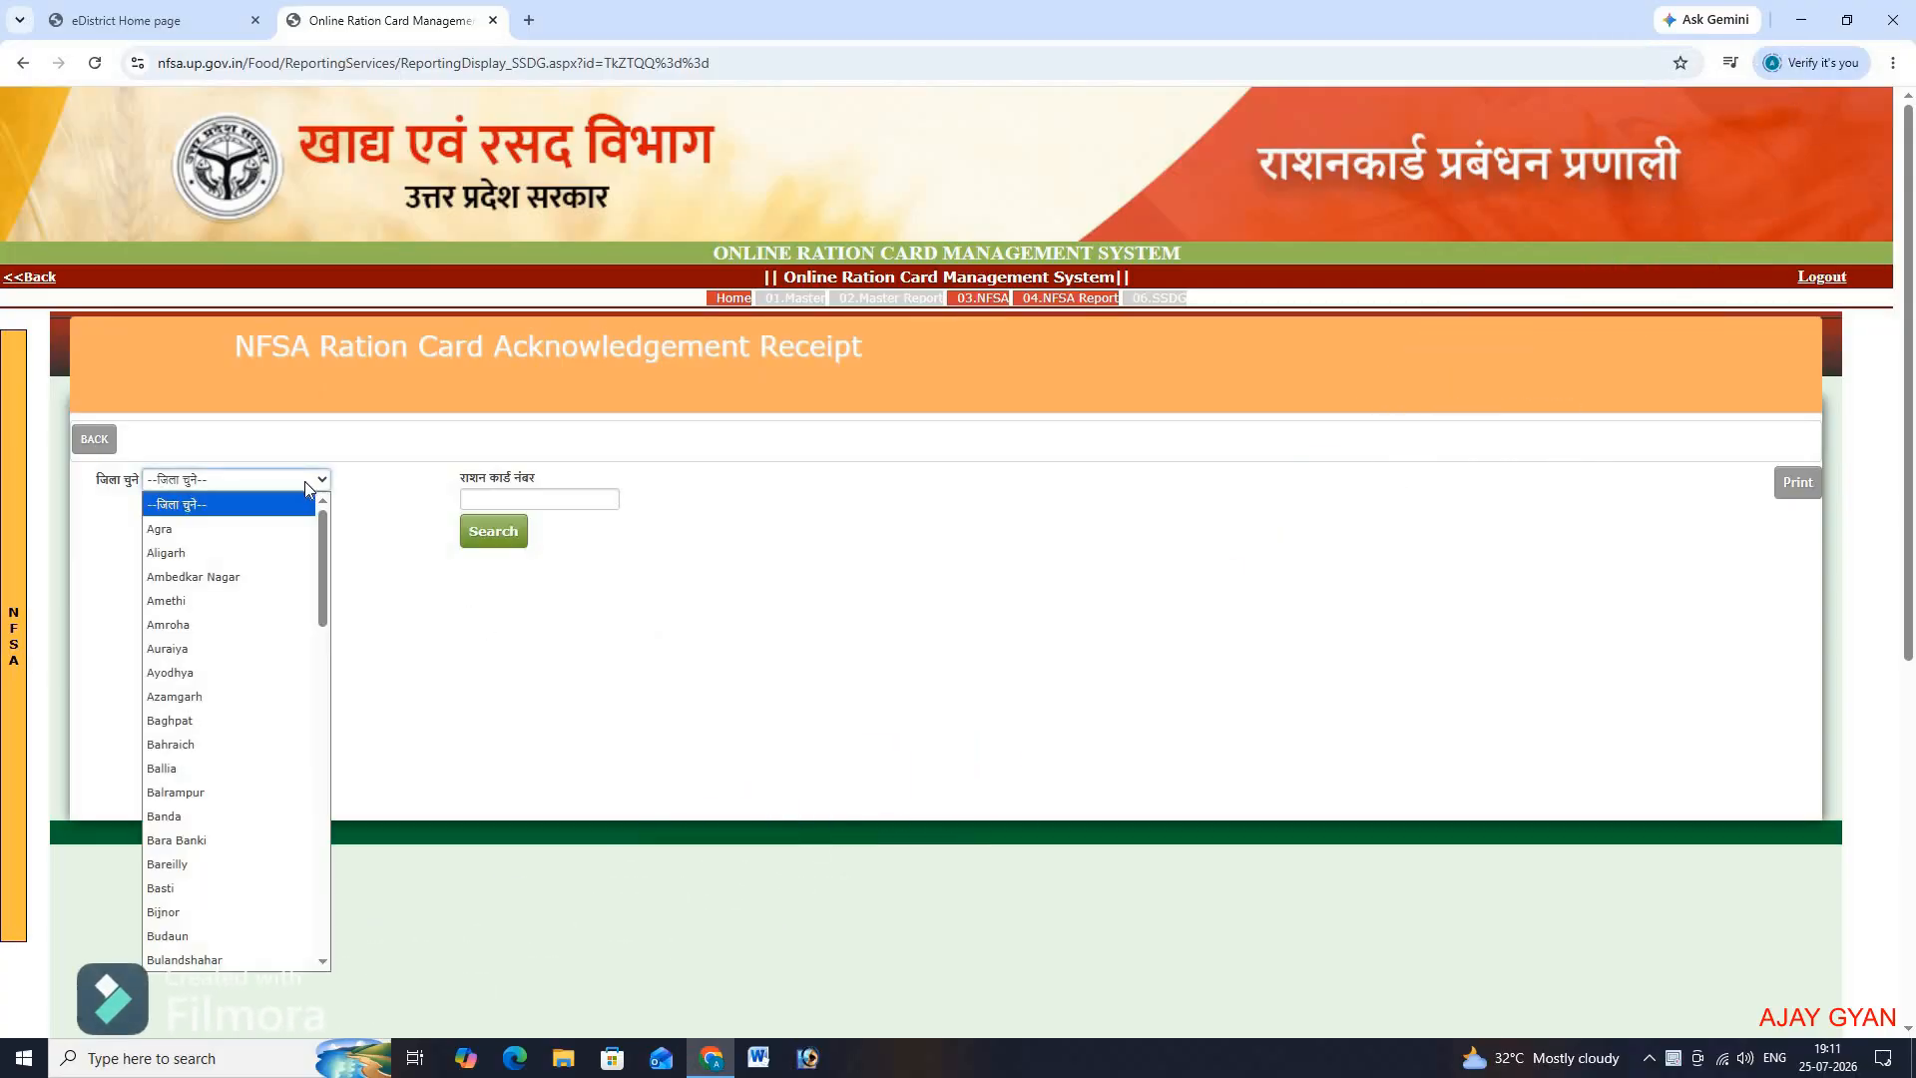
{"action": "type", "text": "lu"}
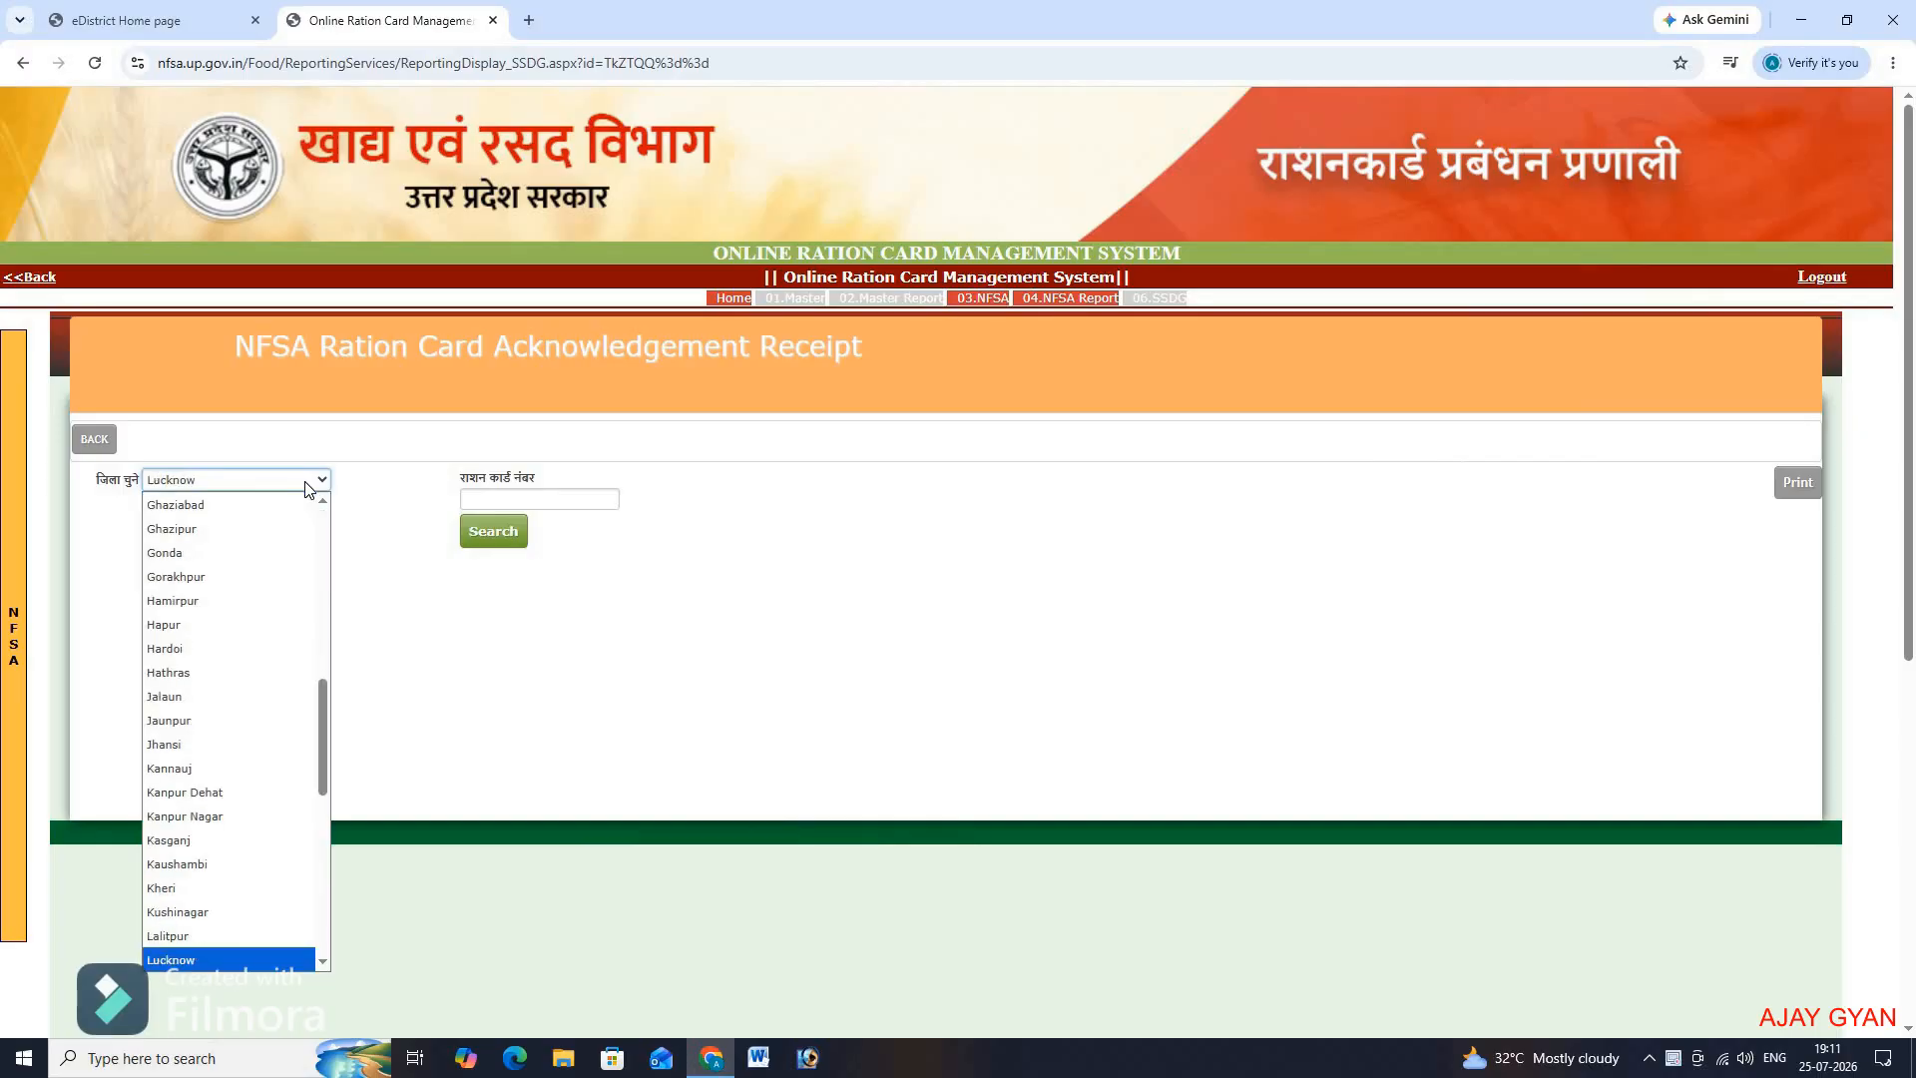
{"action": "key", "text": "Return"}
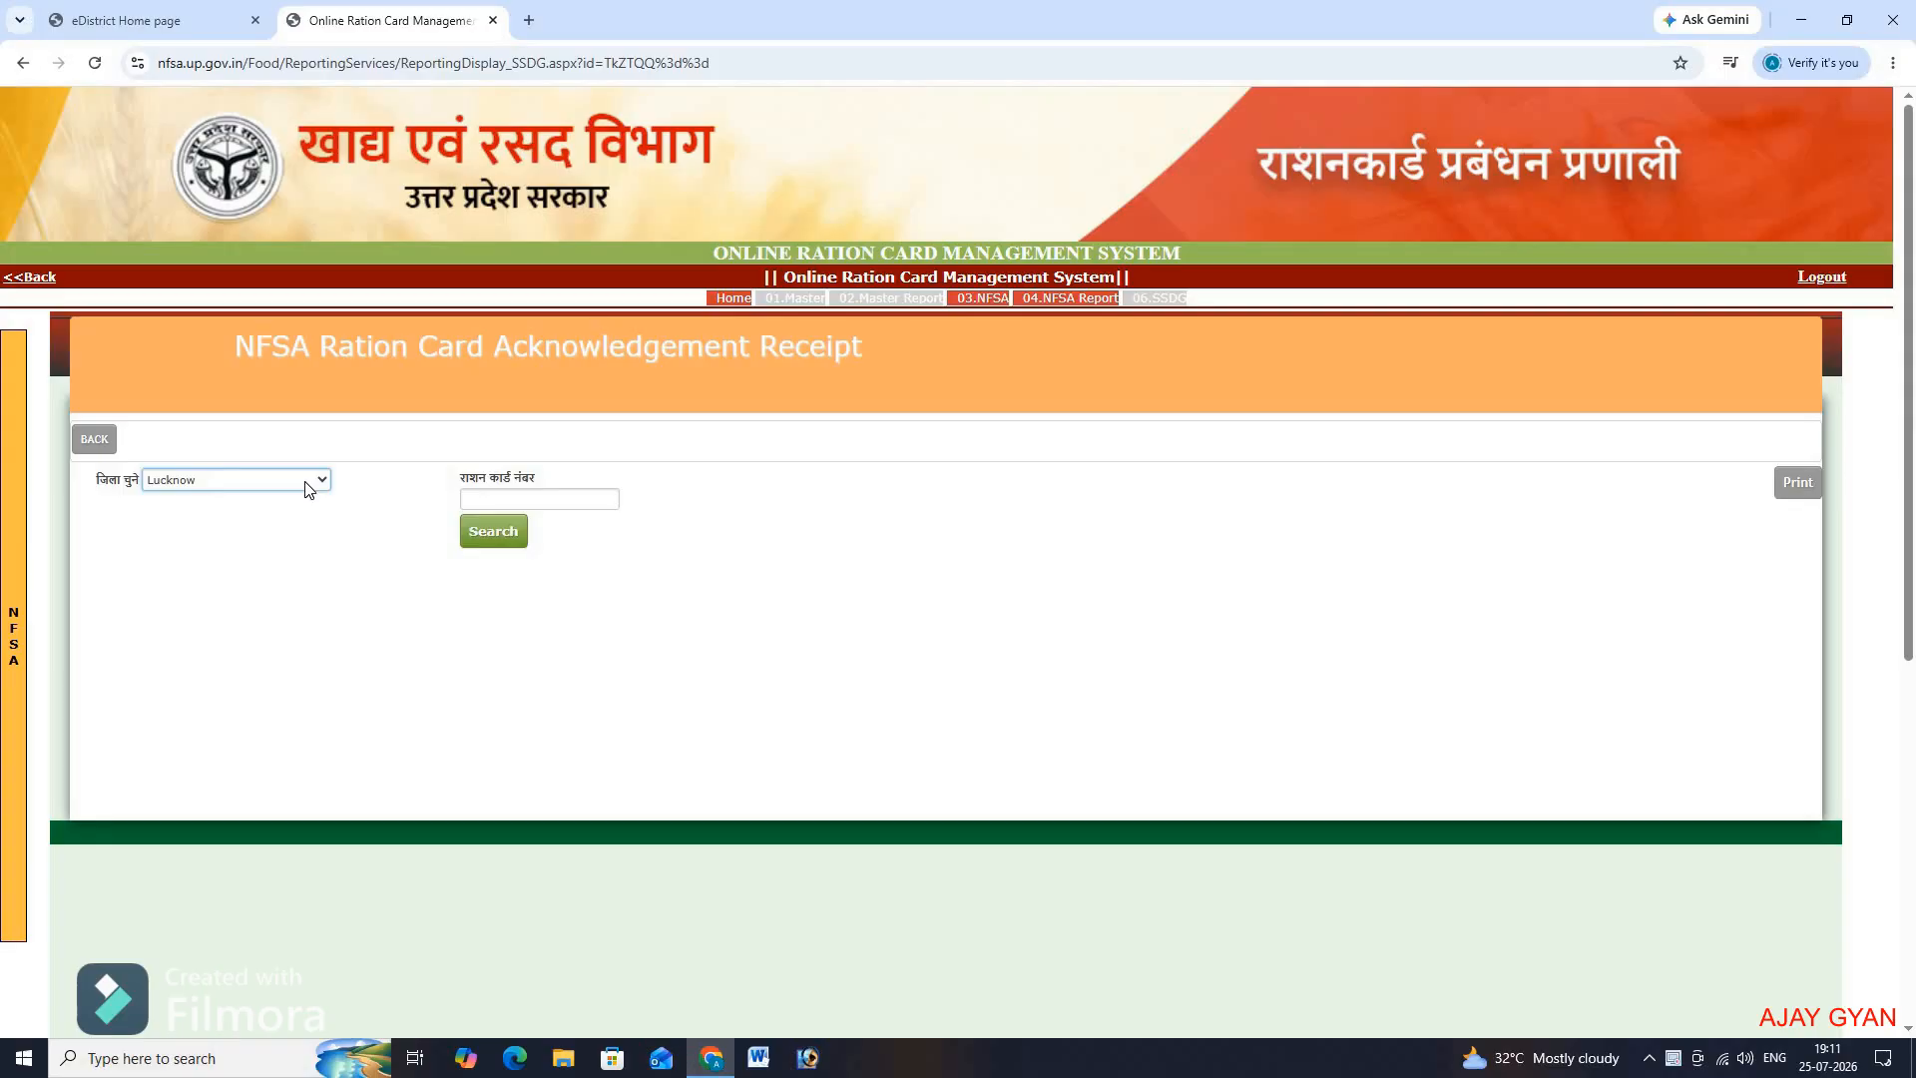